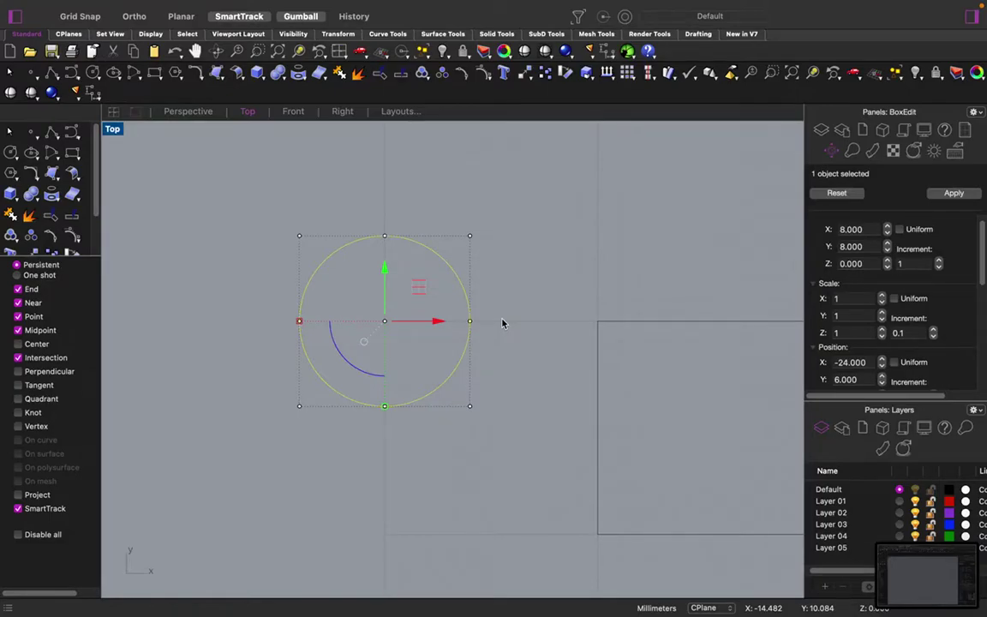
View the glass flower photo in the browser's Rhino forum post as the petal reference and return to Rhino.
{"action": "key", "text": "ctrl+Right"}
{"action": "key", "text": "ctrl+Left"}
{"action": "key", "text": "ctrl+Right"}
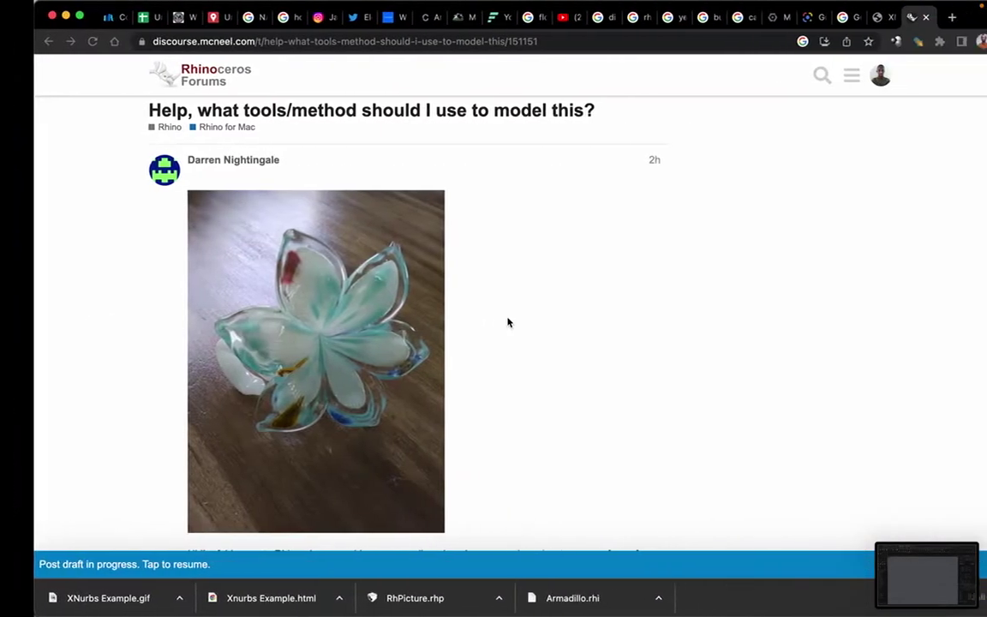
{"action": "key", "text": "ctrl+Left"}
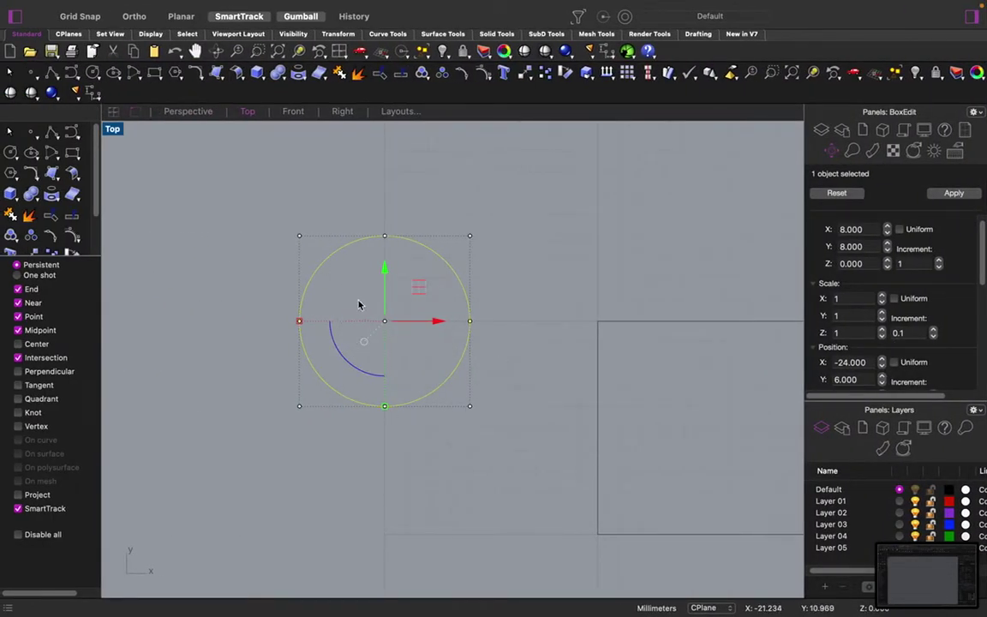
Redo the sideways copy of the circle and the trim that leaves a pointed petal outline from the overlap.
{"action": "key", "text": "super+shift+z"}
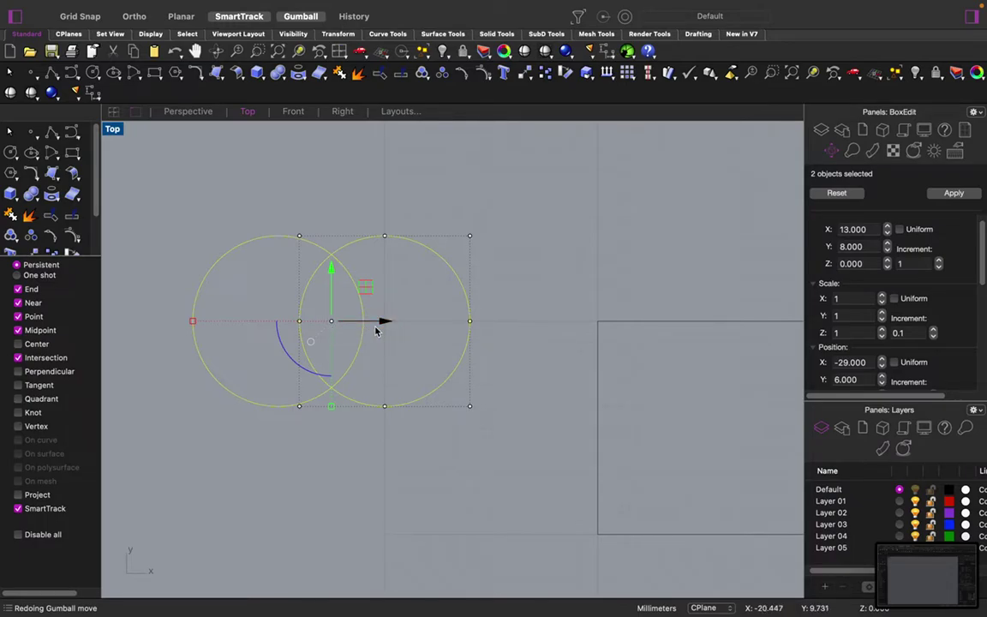
{"action": "scroll", "coordinate": [377, 330], "scroll_direction": "down", "scroll_amount": 3}
{"action": "scroll", "coordinate": [381, 327], "scroll_direction": "up", "scroll_amount": 4}
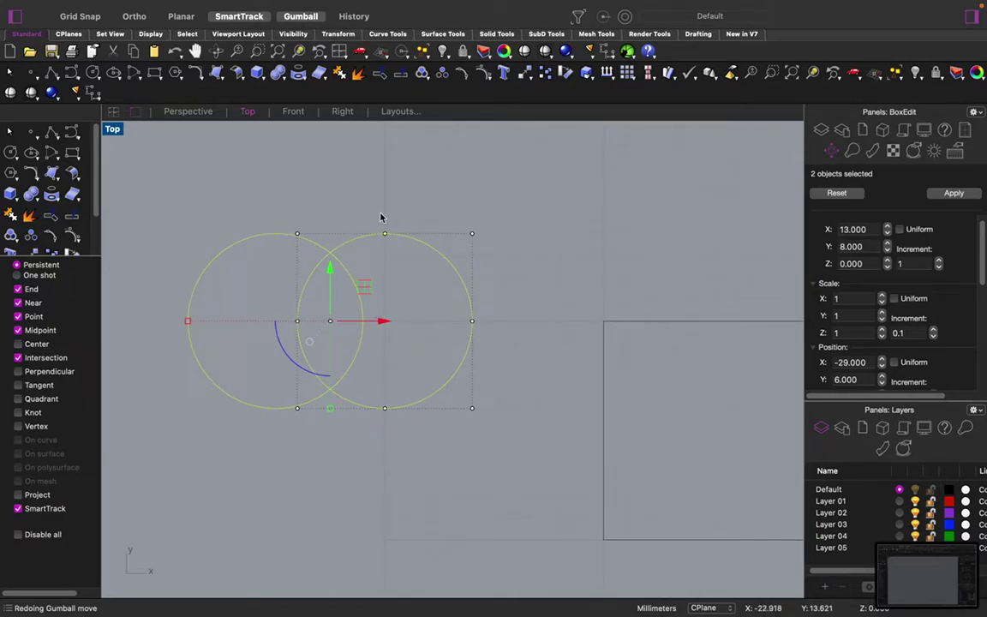
{"action": "key", "text": "super+shift+z"}
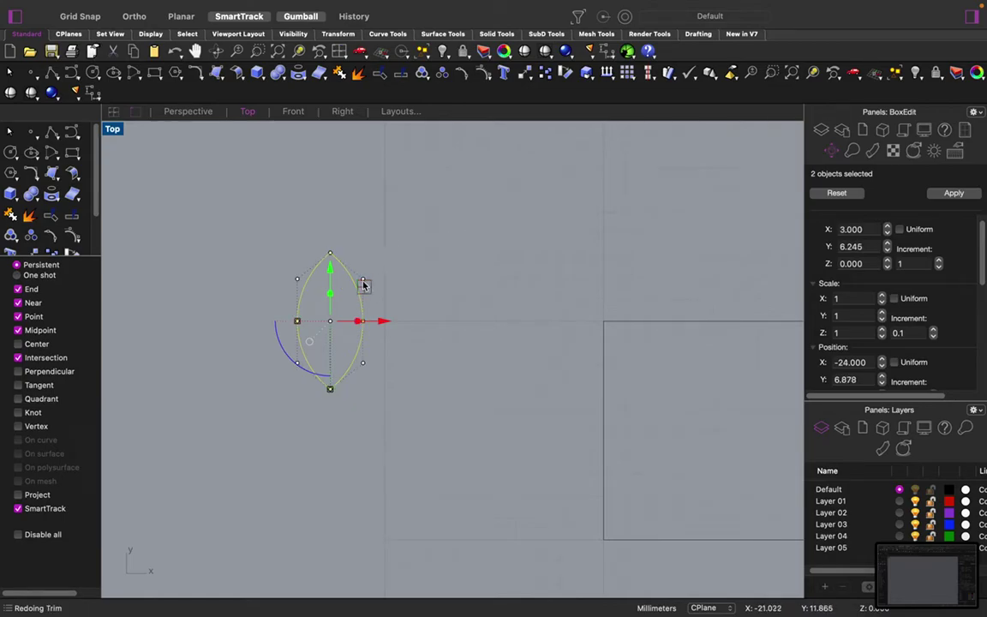
Redo the rebuild of the petal's two side arcs and the relocation of the outline.
{"action": "key", "text": "super+shift+z"}
{"action": "scroll", "coordinate": [348, 267], "scroll_direction": "up", "scroll_amount": 6}
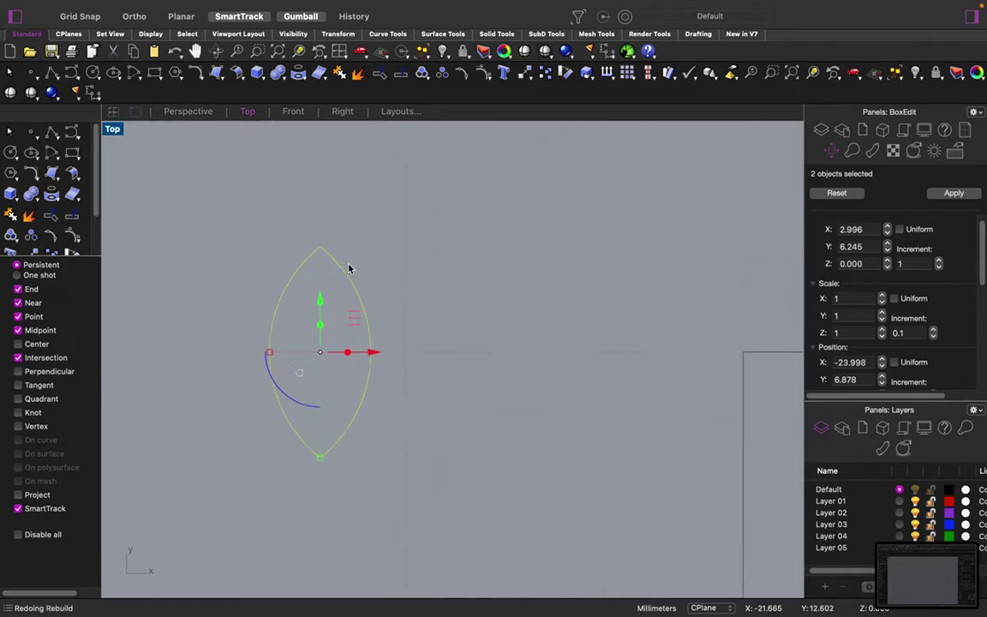
{"action": "key", "text": "super+shift+z"}
{"action": "scroll", "coordinate": [348, 267], "scroll_direction": "right", "scroll_amount": 4}
{"action": "scroll", "coordinate": [348, 267], "scroll_direction": "down", "scroll_amount": 10}
{"action": "scroll", "coordinate": [349, 267], "scroll_direction": "up", "scroll_amount": 12}
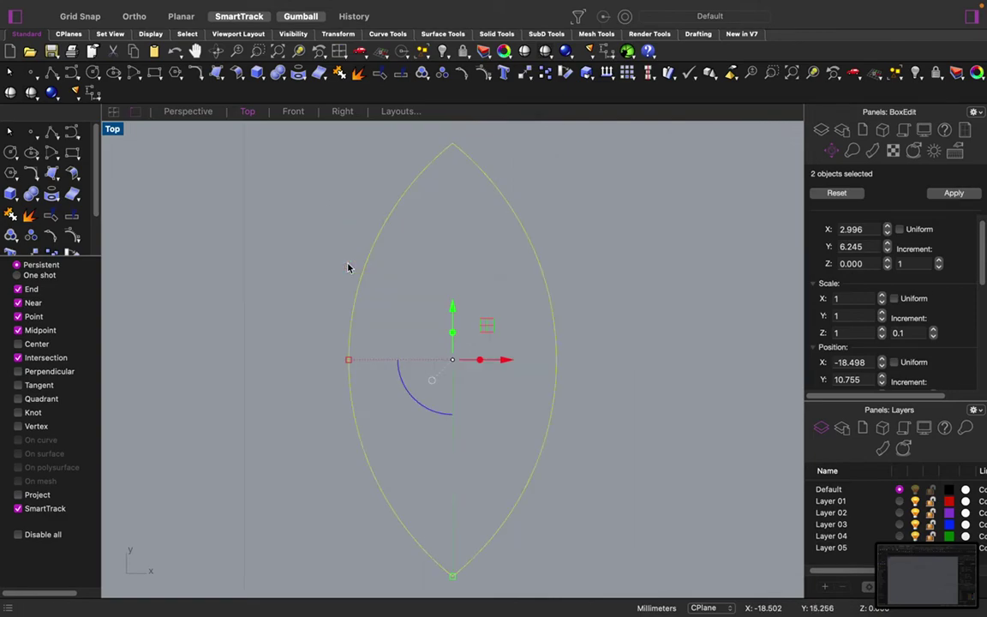
{"action": "scroll", "coordinate": [350, 267], "scroll_direction": "down", "scroll_amount": 1}
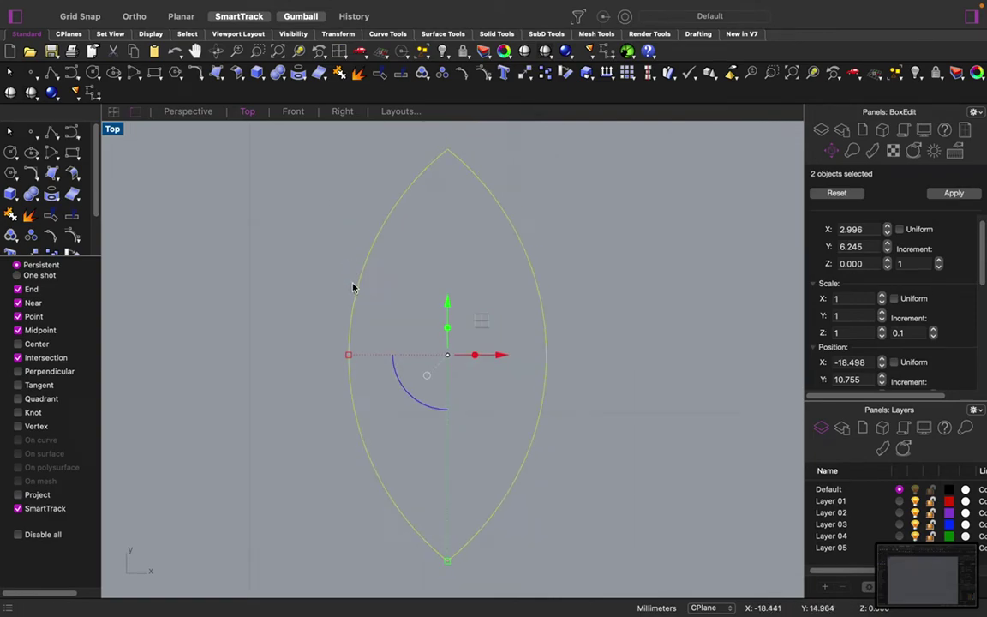
Redo the small circle on the petal's upper tip and the two horizontal cutting lines, checking the tip shape against the flower photo.
{"action": "key", "text": "super+shift+z"}
{"action": "key", "text": "ctrl+Right"}
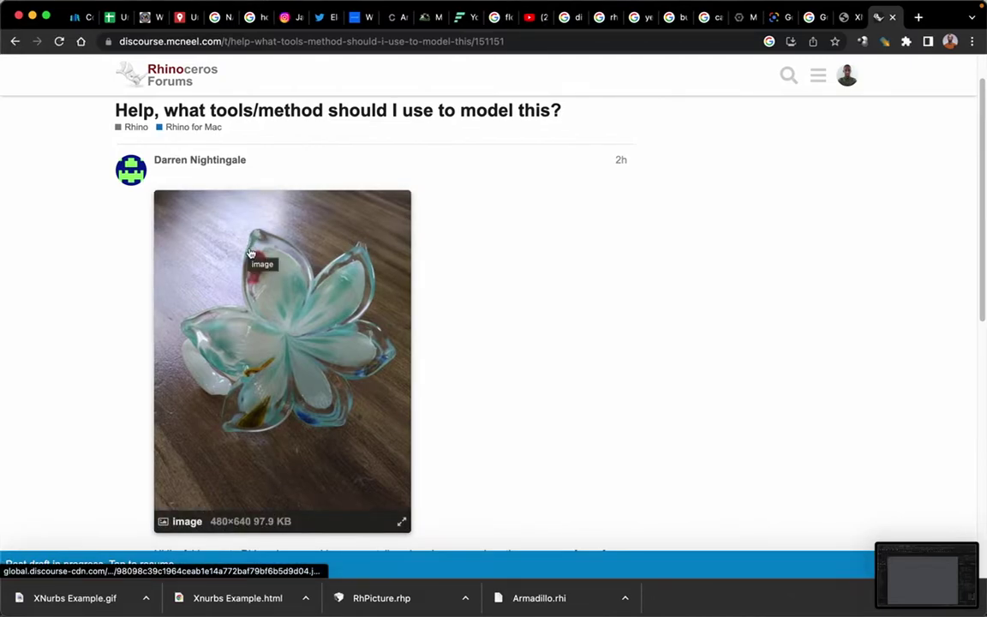
{"action": "key", "text": "ctrl+Left"}
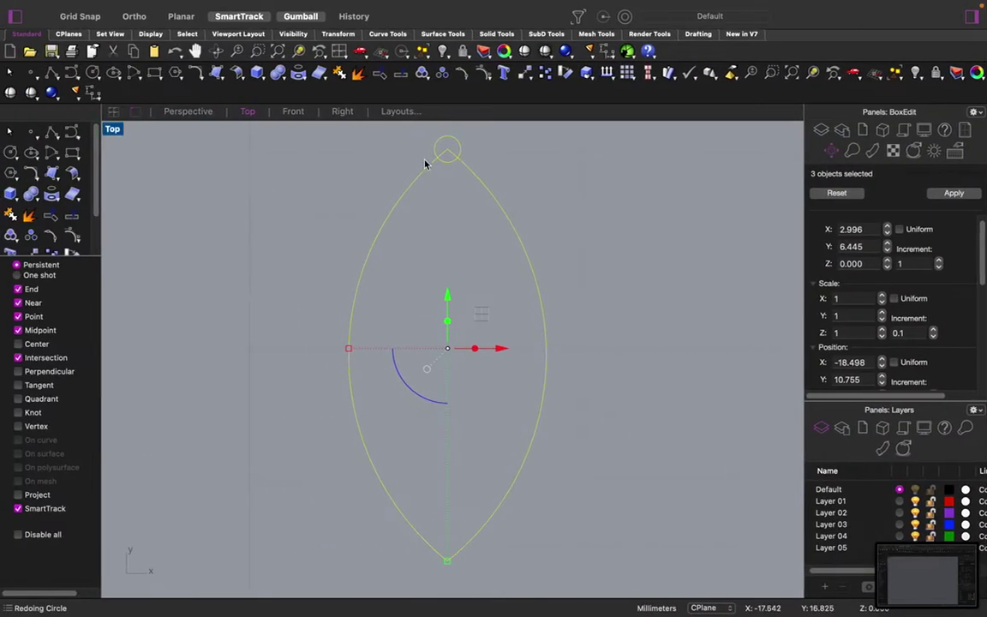
{"action": "key", "text": "super+shift+z"}
{"action": "key", "text": "super+shift+z"}
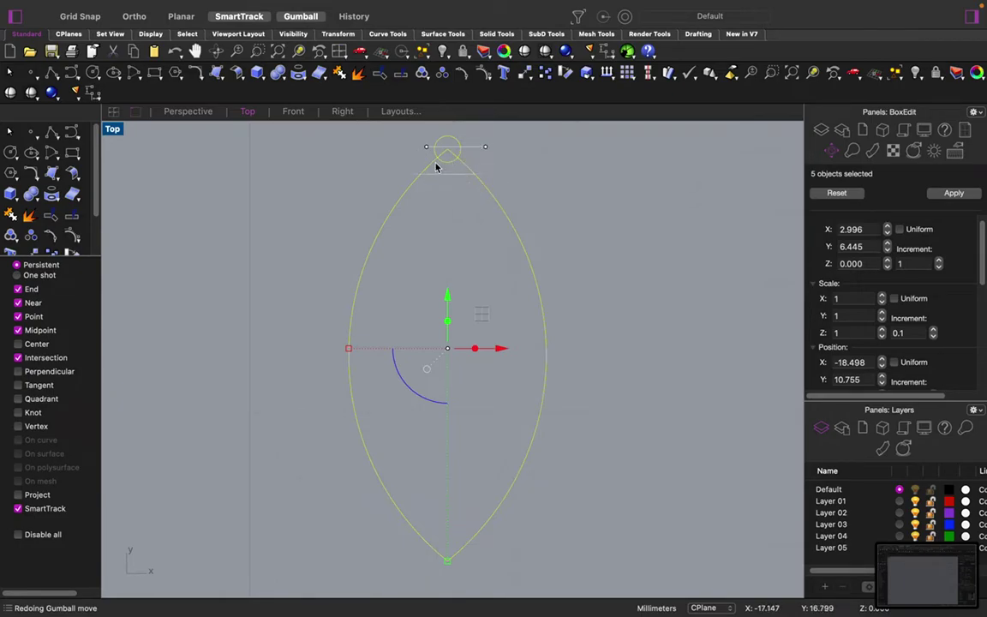
Redo the tip trimming and the blend curves connecting the small arc to both petal sides, including the one-directional scaling of the tip.
{"action": "key", "text": "super+shift+z"}
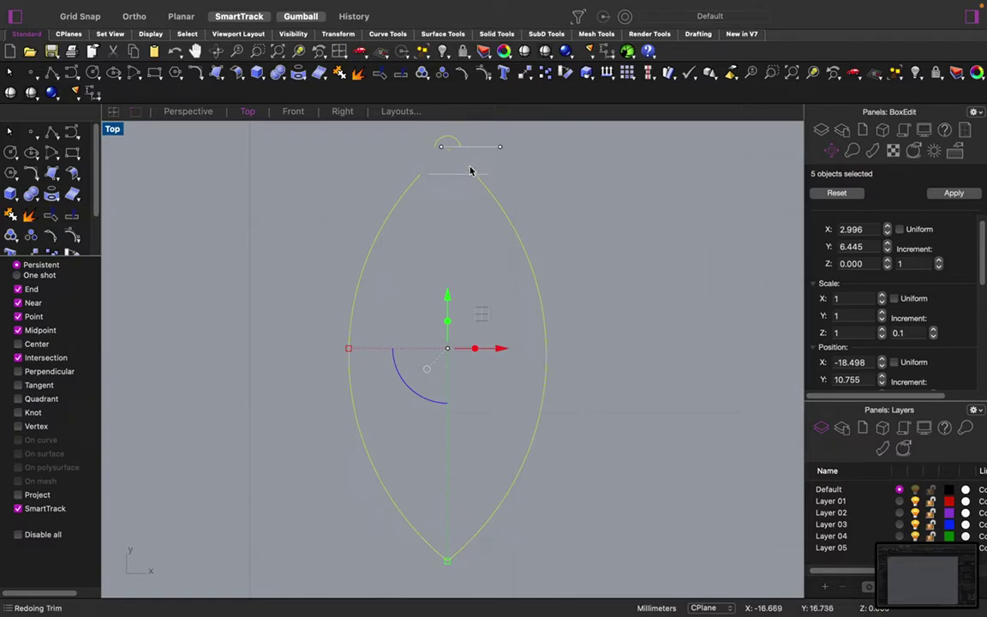
{"action": "key", "text": "super+shift+z"}
{"action": "key", "text": "super+shift+z"}
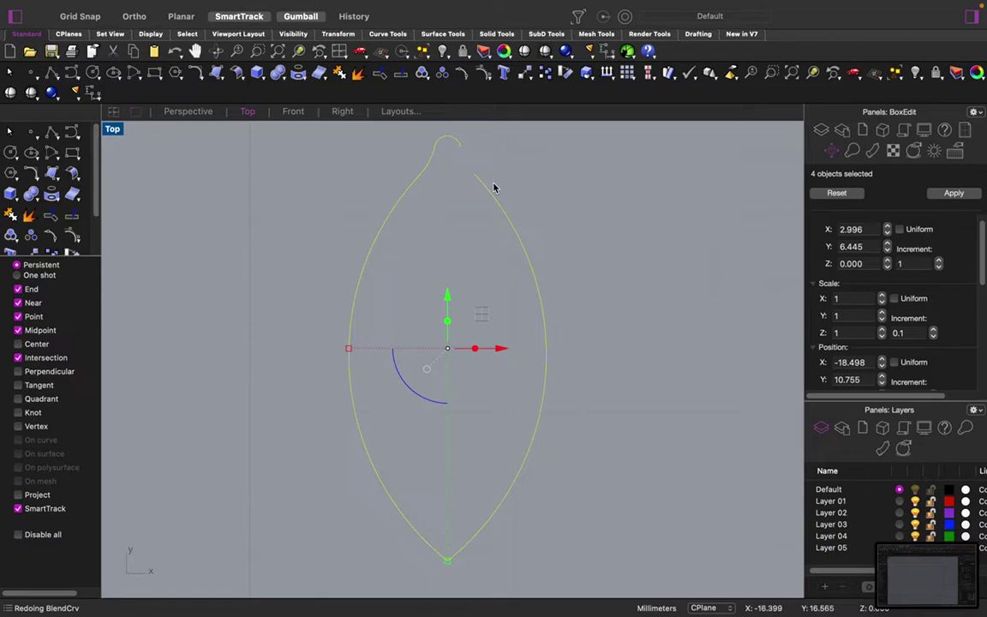
{"action": "key", "text": "super+shift+z"}
{"action": "key", "text": "super+shift+z"}
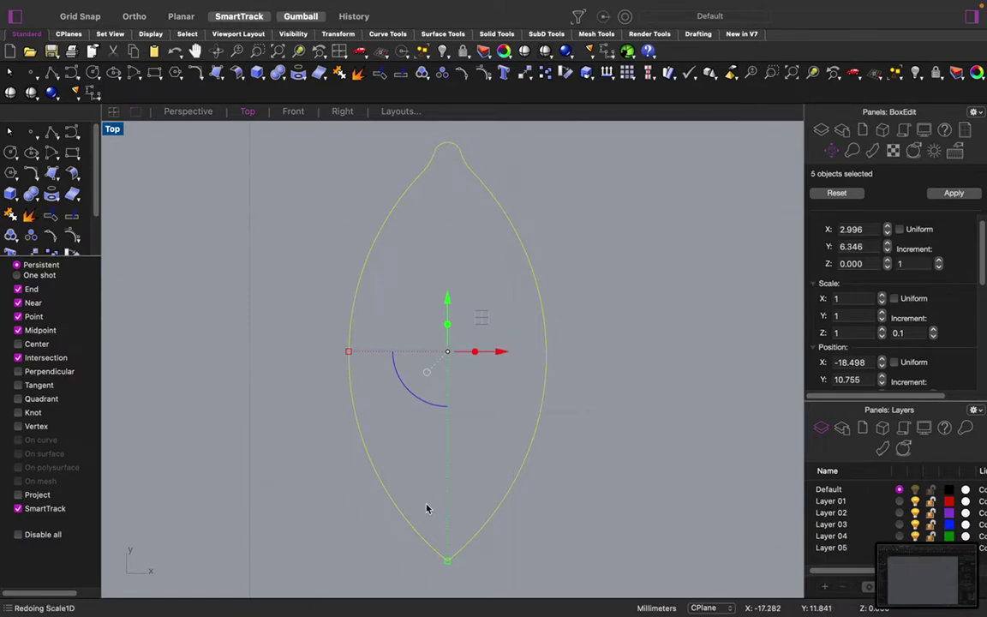
Redo the join of the petal outline and the narrowing of its lower half, comparing the shape with the flower photo in the browser.
{"action": "key", "text": "super+shift+z"}
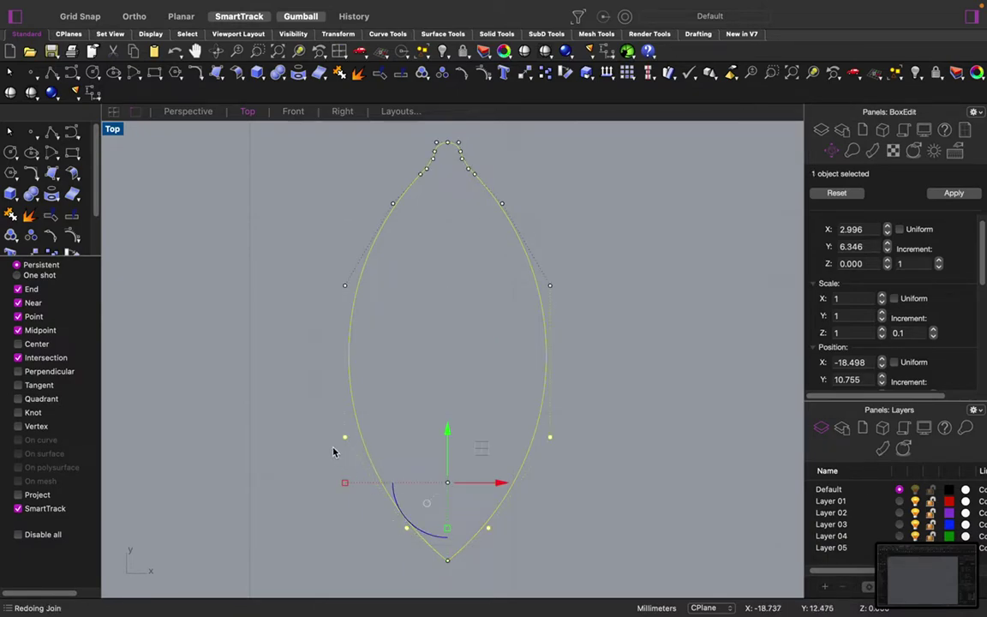
{"action": "key", "text": "super+shift+z"}
{"action": "key", "text": "ctrl+Right"}
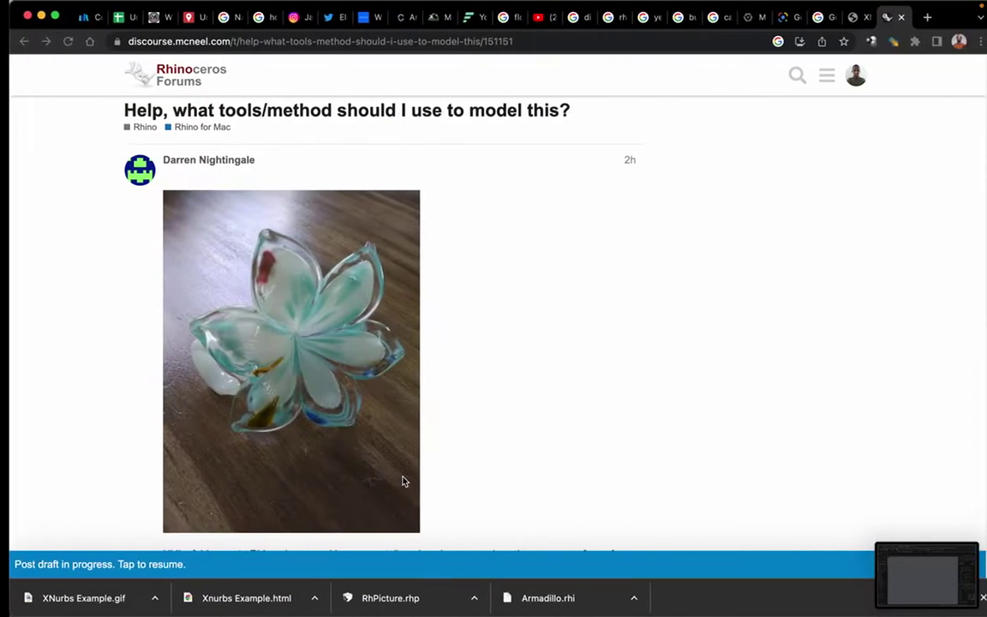
{"action": "key", "text": "super+Tab"}
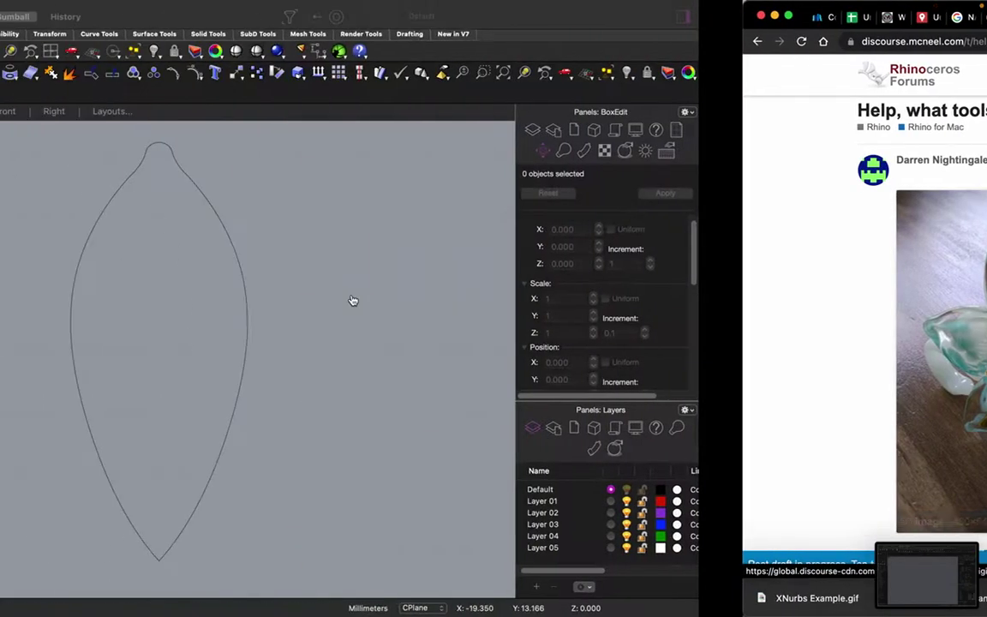
{"action": "left_click", "coordinate": [354, 299]}
Create a bounding box around the petal curve in world coordinates with the Solids output.
{"action": "scroll", "coordinate": [351, 298], "scroll_direction": "up", "scroll_amount": 5}
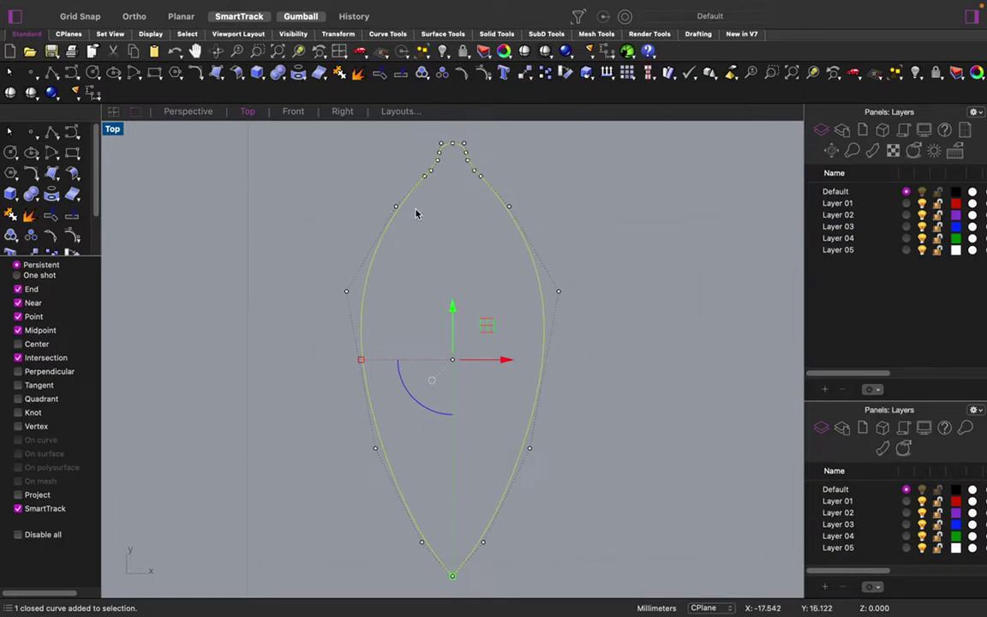
{"action": "type", "text": "bound"}
{"action": "key", "text": "Return"}
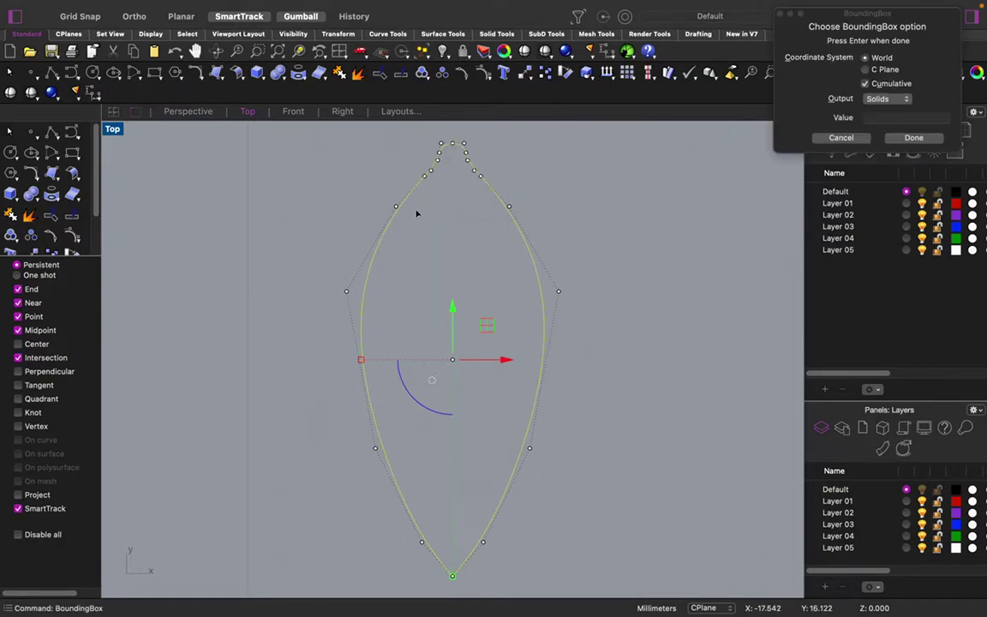
{"action": "left_click", "coordinate": [916, 136]}
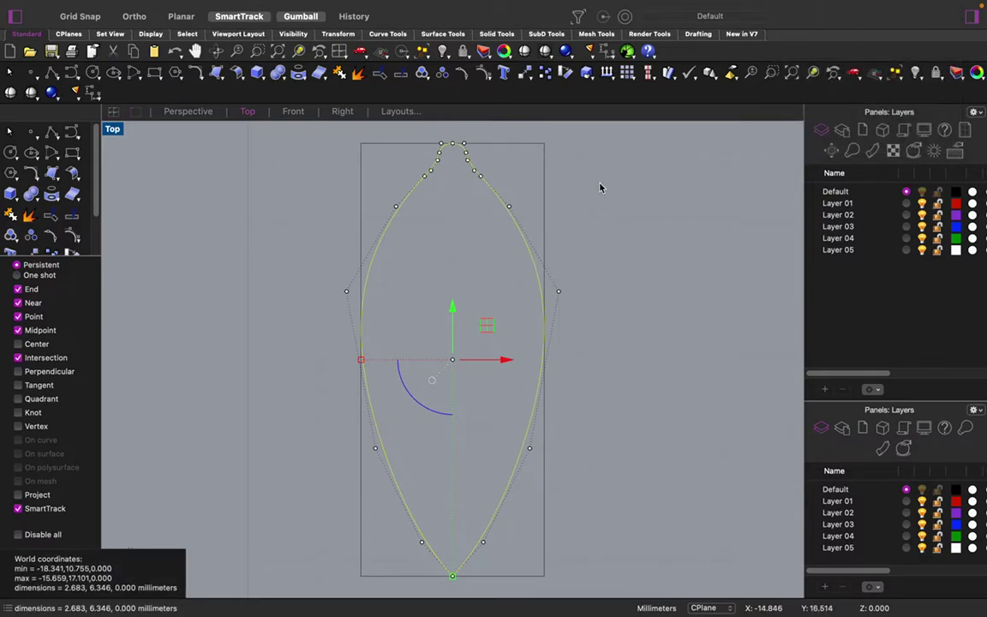
Draw a vertical line from the petal's upper tip to its lower point and a horizontal line between the bounding box's side midpoints.
{"action": "type", "text": "lin"}
{"action": "key", "text": "Return"}
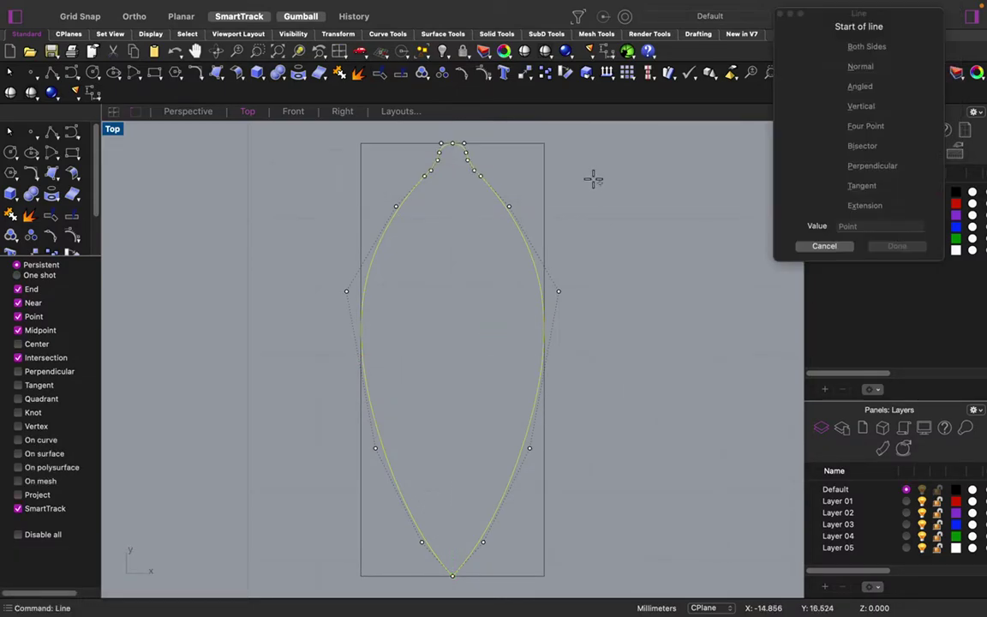
{"action": "left_click", "coordinate": [452, 143]}
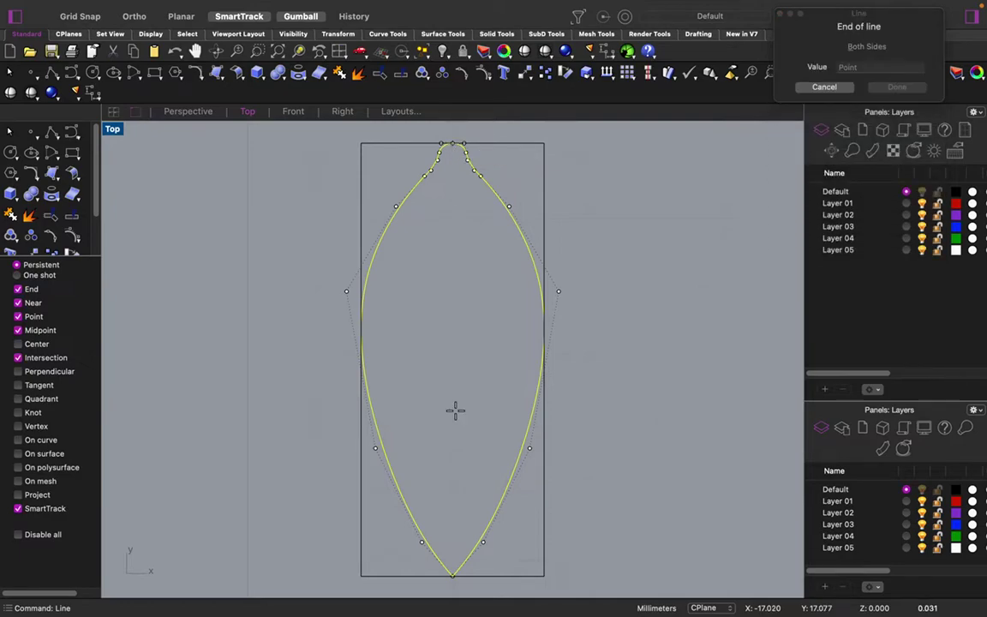
{"action": "left_click", "coordinate": [454, 573]}
{"action": "key", "text": "Return"}
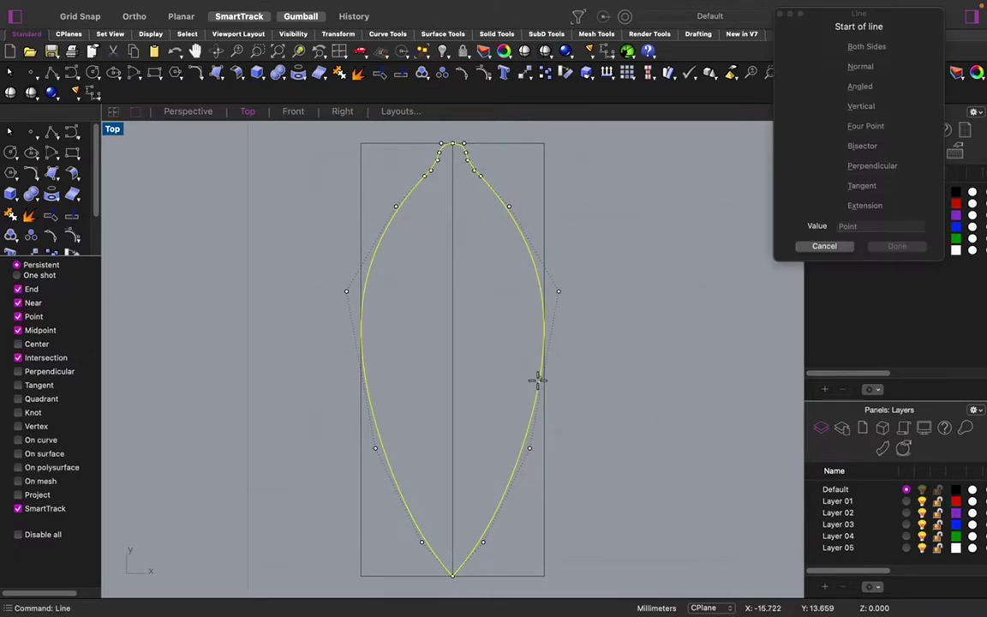
{"action": "left_click", "coordinate": [360, 358]}
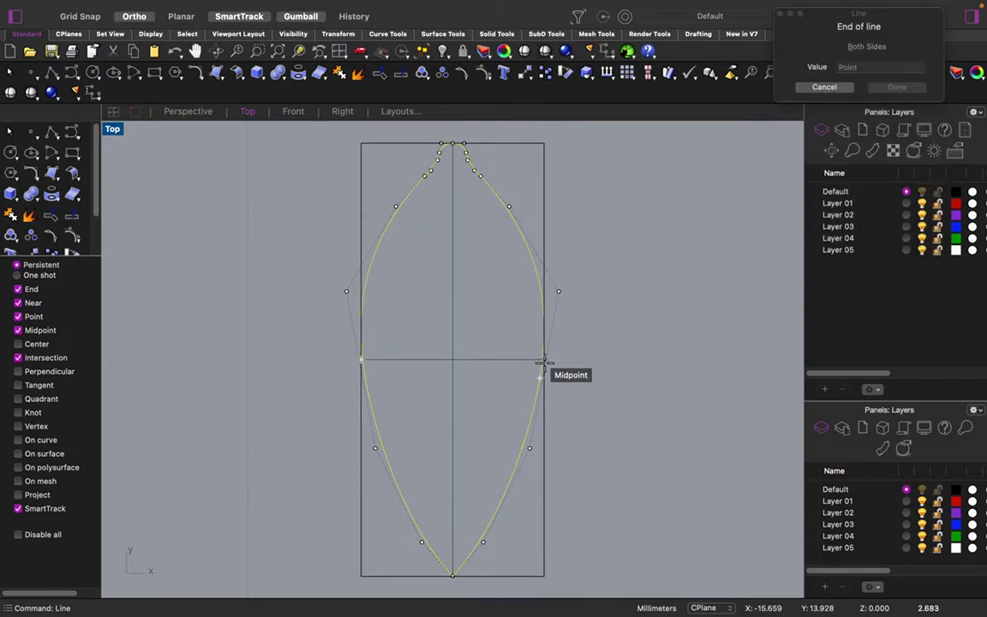
{"action": "left_click", "coordinate": [544, 359]}
{"action": "key", "text": "Escape"}
Rebuild the vertical and horizontal centre lines as degree 2 curves with three control points each.
{"action": "left_click", "coordinate": [456, 299]}
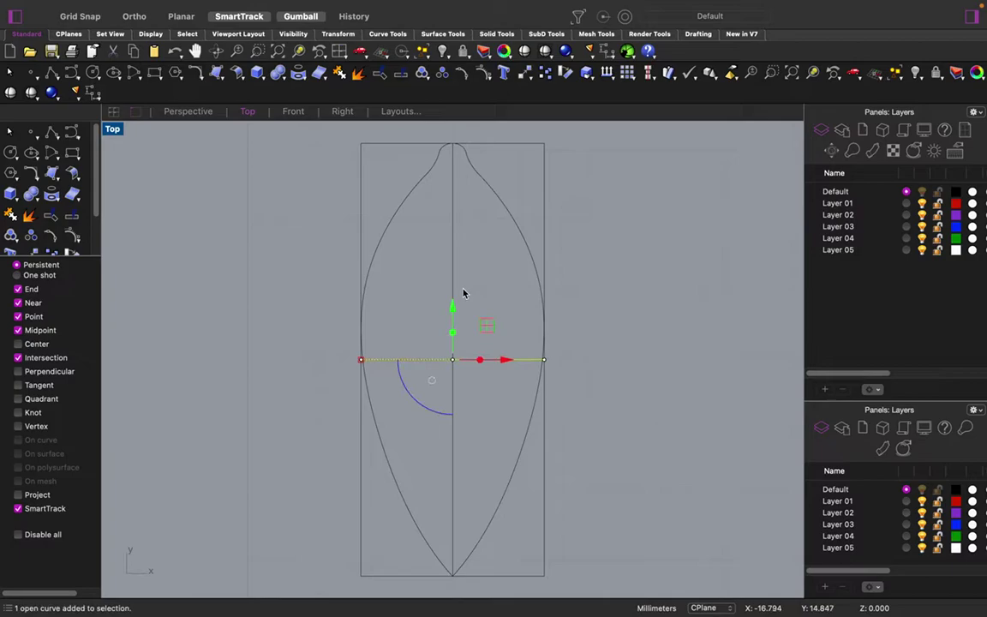
{"action": "type", "text": "rebuild"}
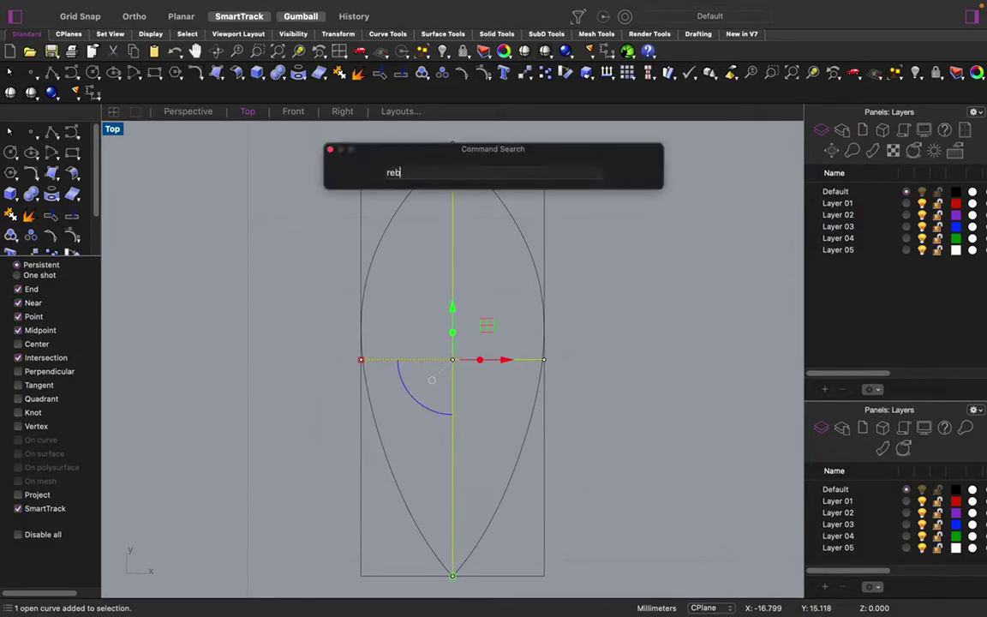
{"action": "key", "text": "Return"}
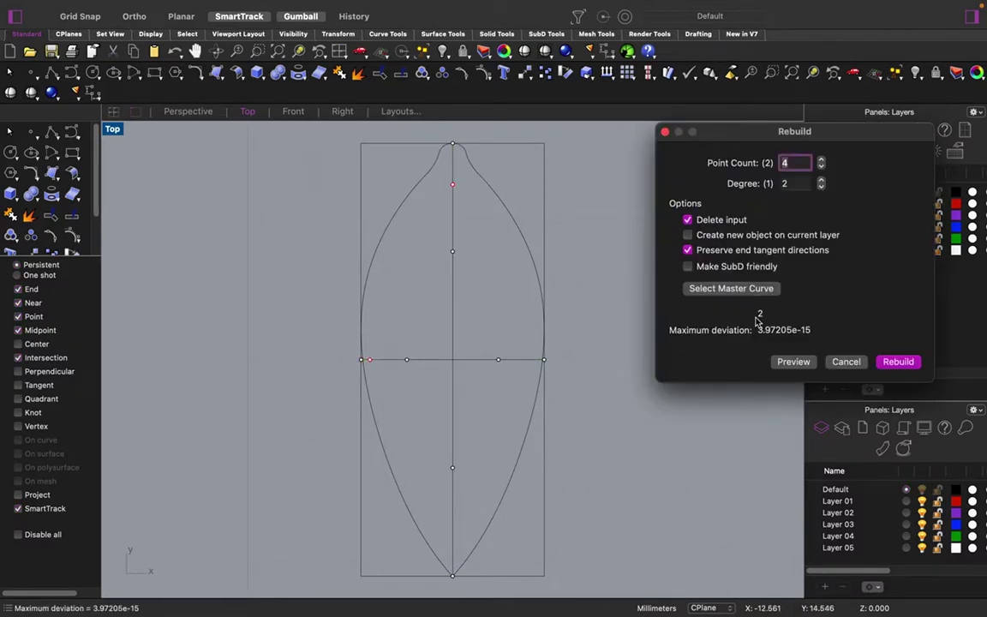
{"action": "key", "text": "Return"}
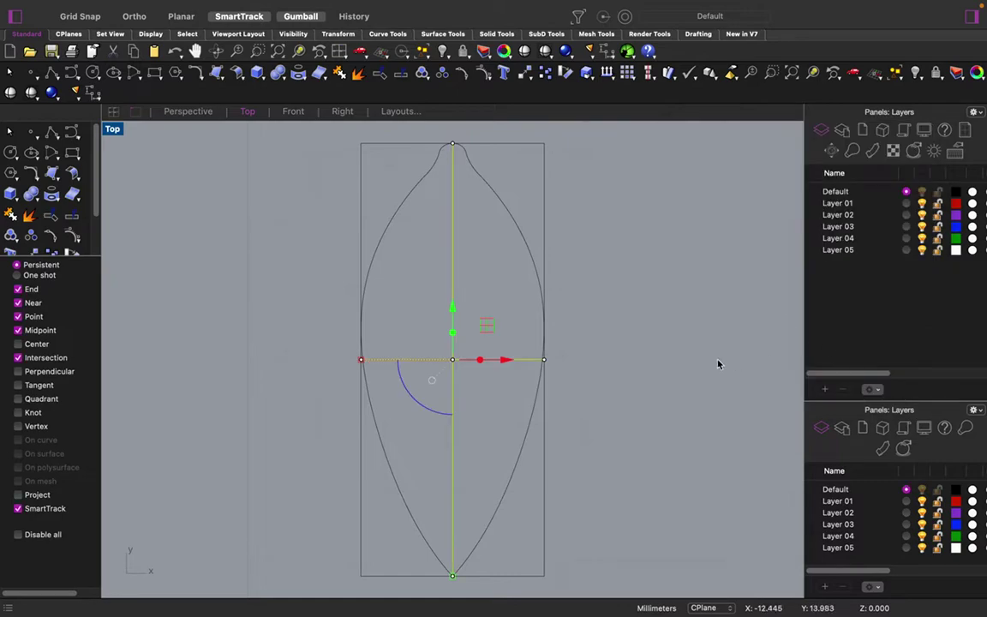
Reselect both centre lines and turn on their control points.
{"action": "left_click", "coordinate": [454, 483], "text": "super"}
{"action": "left_click", "coordinate": [390, 360], "text": "super"}
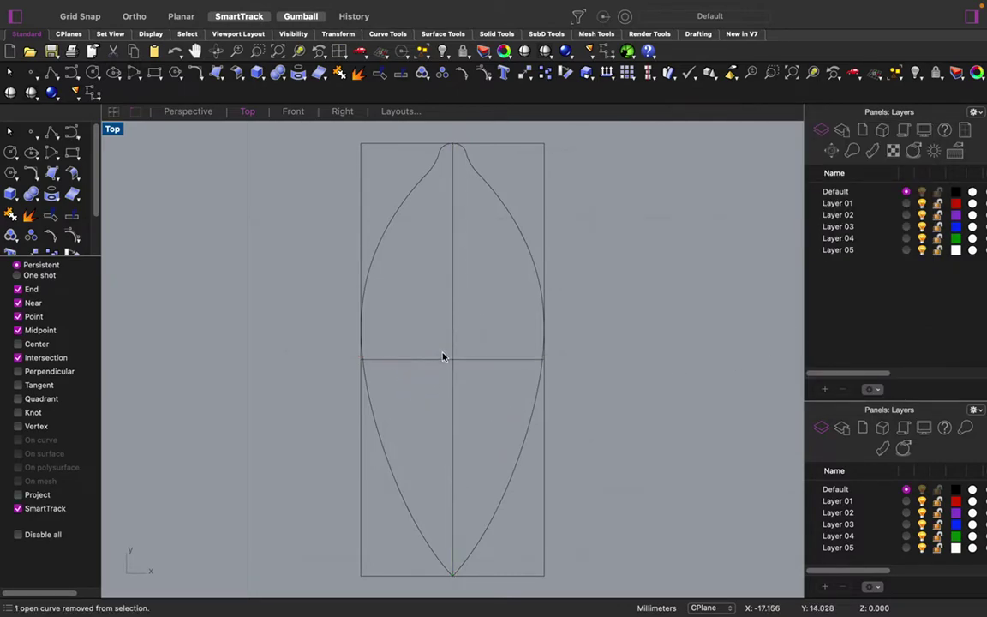
{"action": "left_click", "coordinate": [445, 355], "text": "shift"}
{"action": "left_click", "coordinate": [384, 363], "text": "shift"}
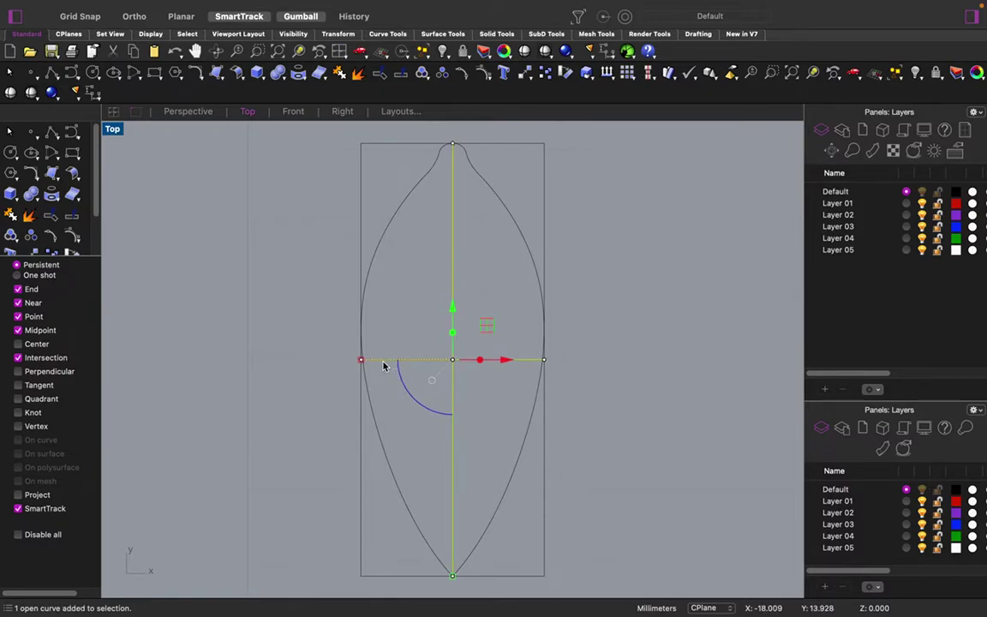
{"action": "type", "text": "pon"}
{"action": "key", "text": "Return"}
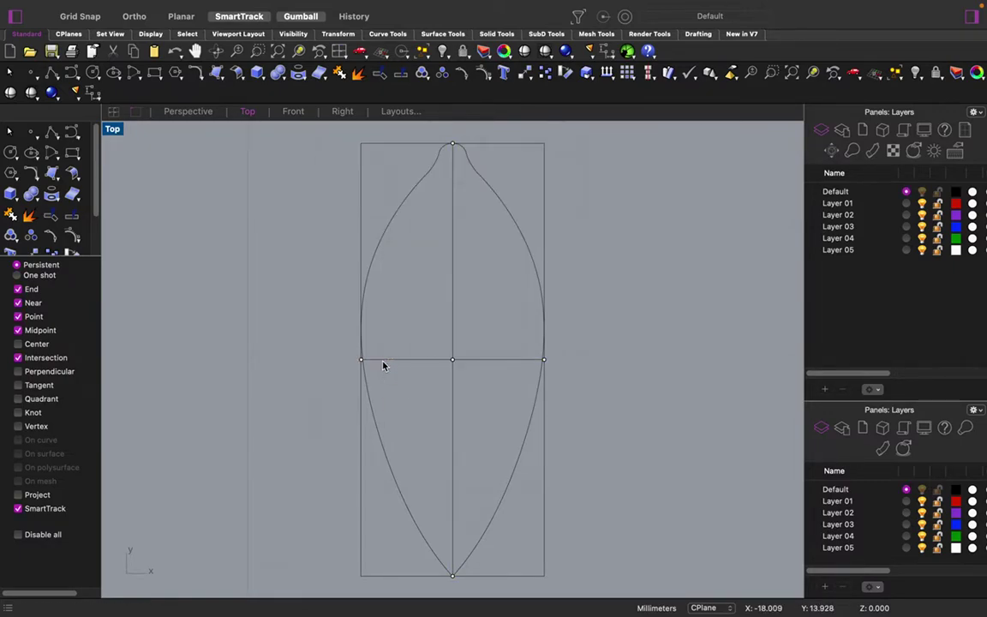
Move the shared middle control points of both centre lines down along Z to bow them, fine-tuning the depth in the Right view.
{"action": "left_click_drag", "start_coordinate": [413, 331], "coordinate": [482, 390]}
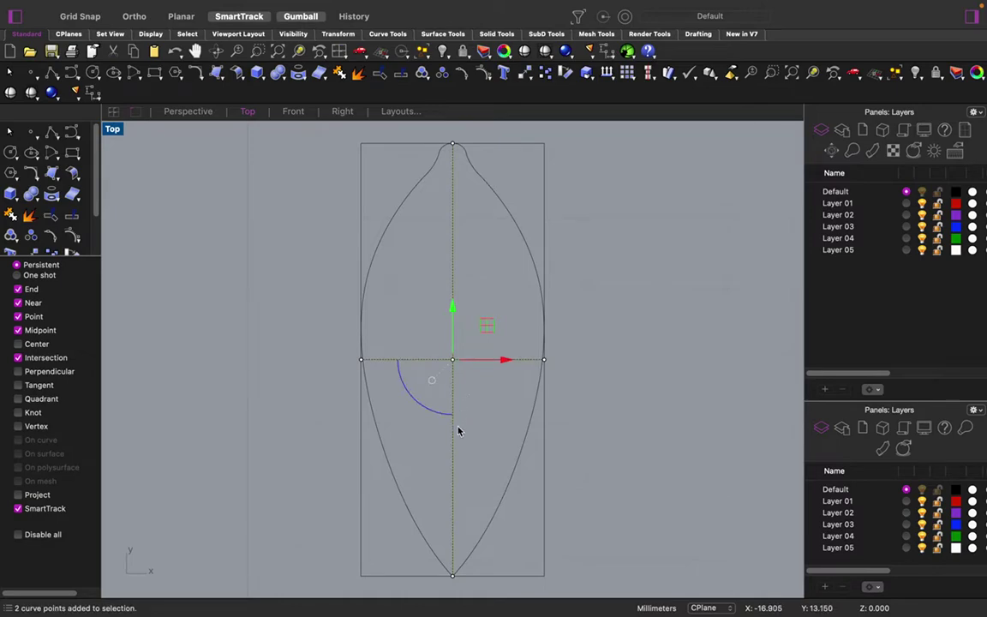
{"action": "left_click", "coordinate": [202, 113]}
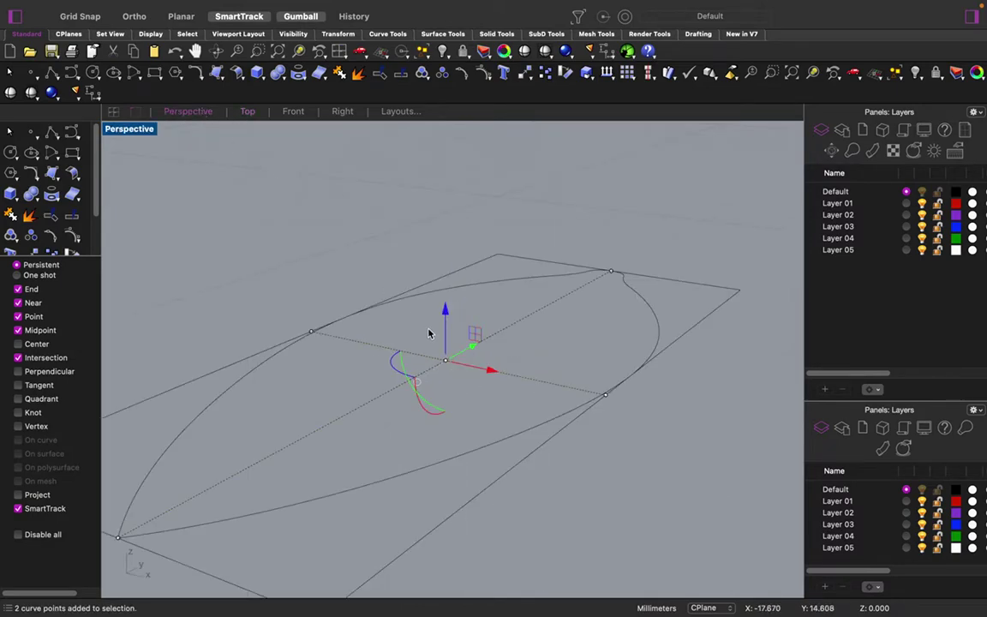
{"action": "mouse_move", "coordinate": [430, 332]}
{"action": "right_mouse_down"}
{"action": "mouse_move", "coordinate": [420, 319]}
{"action": "mouse_move", "coordinate": [433, 330]}
{"action": "right_mouse_up"}
{"action": "left_click_drag", "start_coordinate": [446, 334], "coordinate": [450, 454]}
{"action": "left_click", "coordinate": [343, 112]}
{"action": "scroll", "coordinate": [412, 266], "scroll_direction": "down", "scroll_amount": 4}
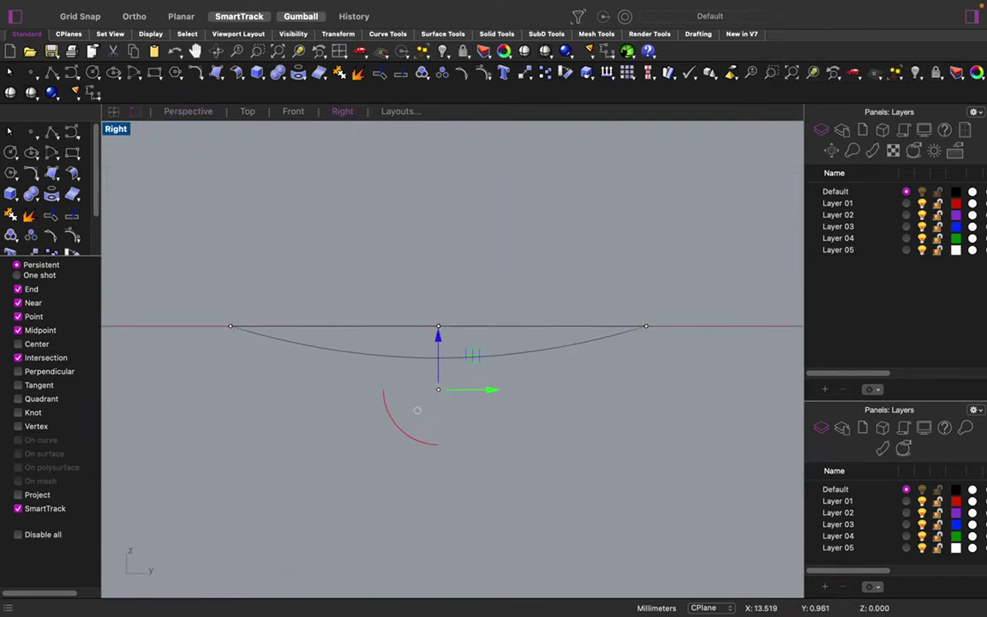
{"action": "left_click_drag", "start_coordinate": [435, 348], "coordinate": [436, 337]}
{"action": "left_click", "coordinate": [392, 265]}
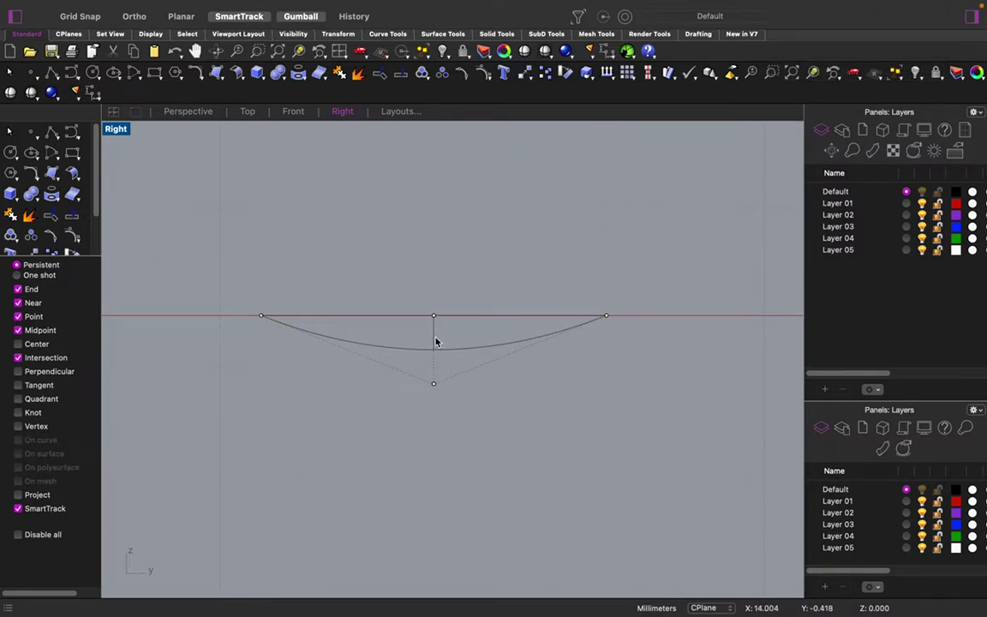
Switch to the Perspective view and turn off the control points of both curved centre lines.
{"action": "scroll", "coordinate": [281, 237], "scroll_direction": "up", "scroll_amount": 5}
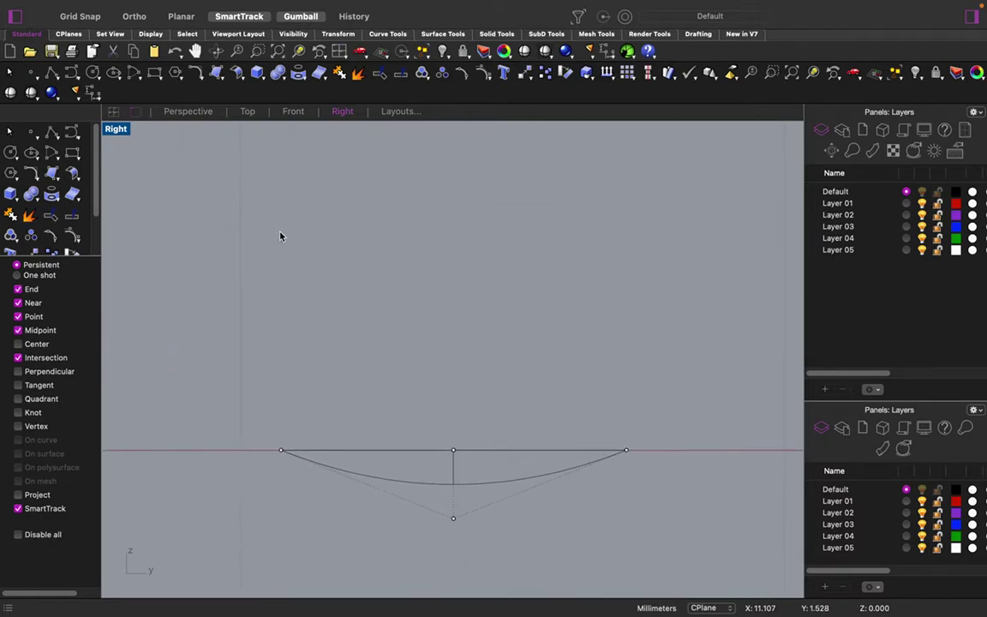
{"action": "left_click", "coordinate": [190, 112]}
{"action": "scroll", "coordinate": [367, 316], "scroll_direction": "down", "scroll_amount": 5}
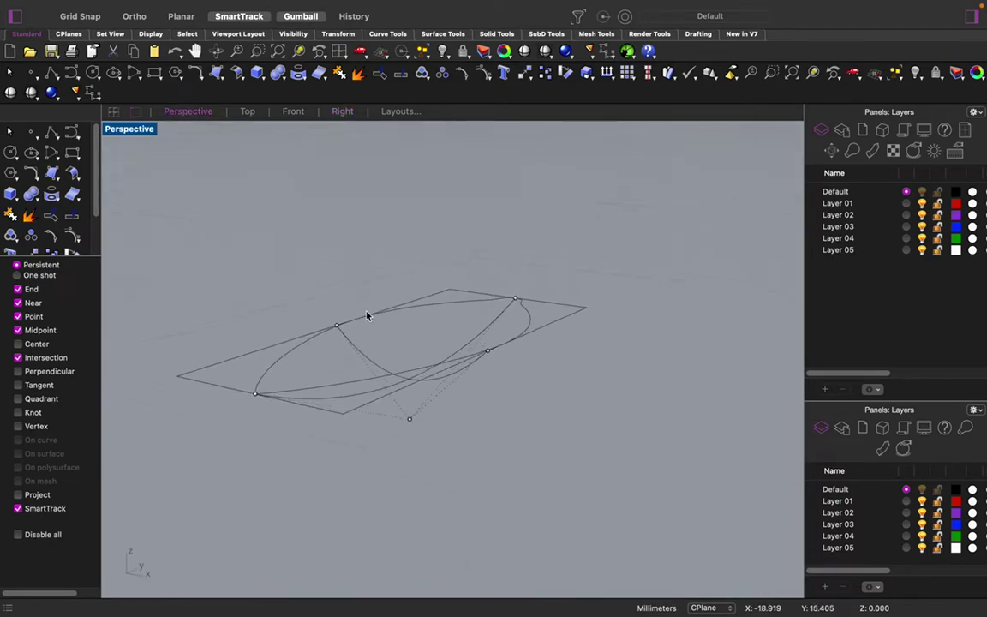
{"action": "right_click_drag", "start_coordinate": [367, 317], "coordinate": [284, 253]}
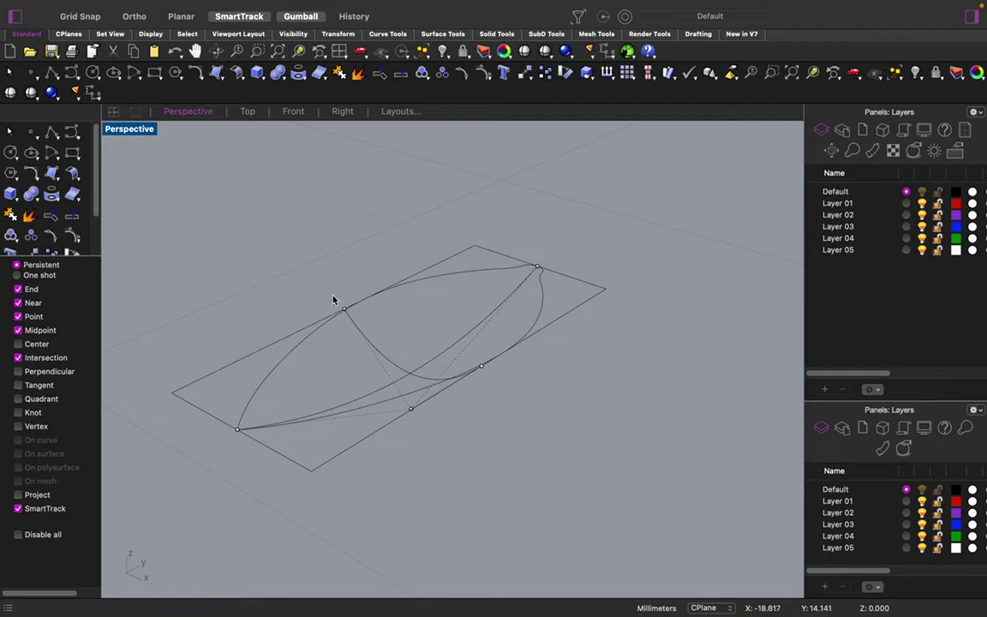
{"action": "key", "text": "F10"}
{"action": "left_click", "coordinate": [828, 70]}
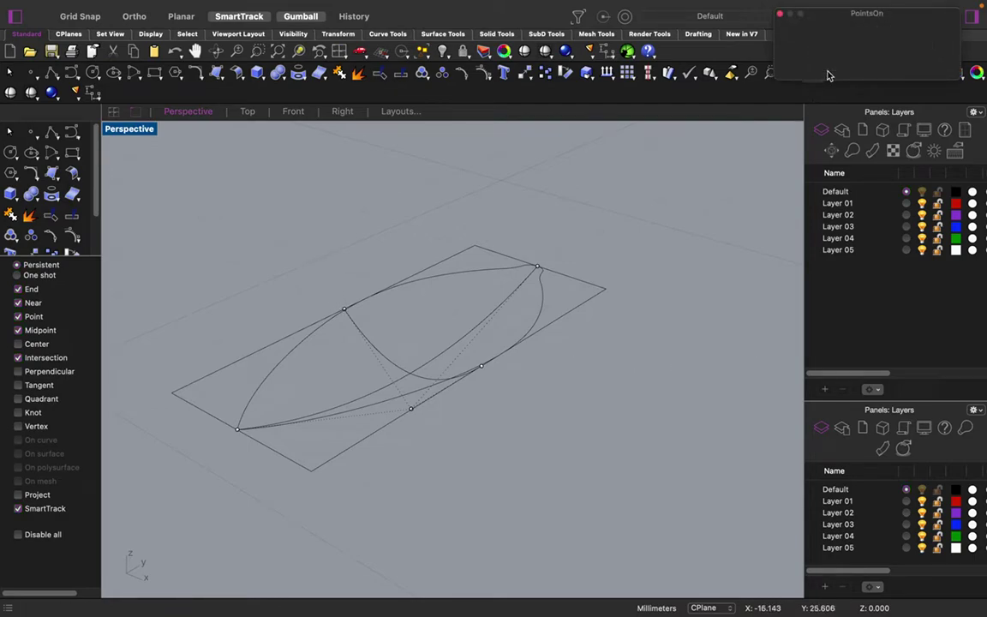
{"action": "left_click", "coordinate": [360, 333]}
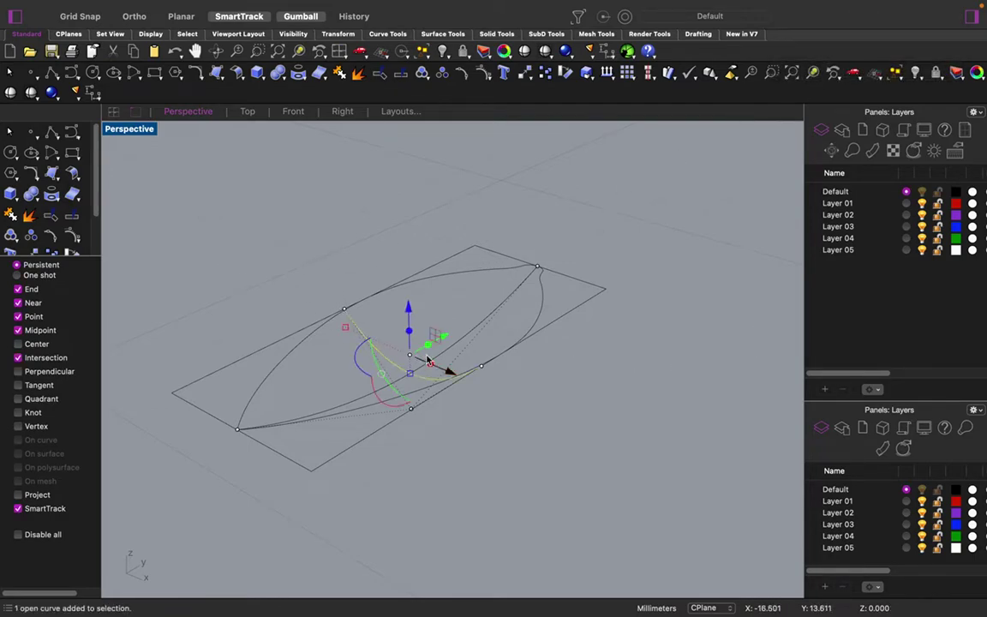
{"action": "type", "text": "po"}
{"action": "key", "text": "Return"}
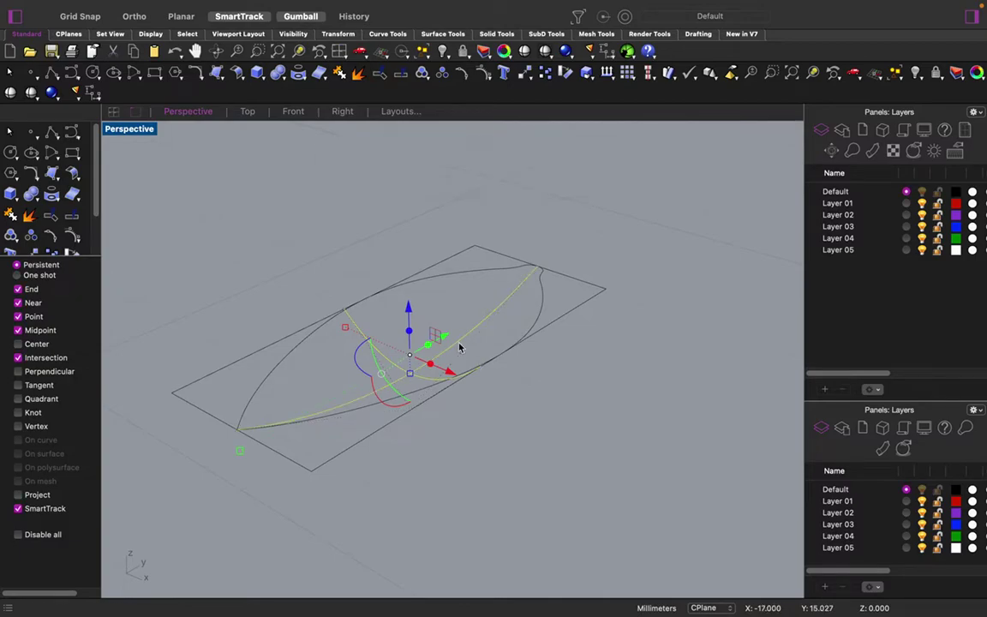
Move the crosswise centre curve from its midpoint to the petal's lower point.
{"action": "left_click", "coordinate": [386, 324]}
{"action": "left_click", "coordinate": [382, 364]}
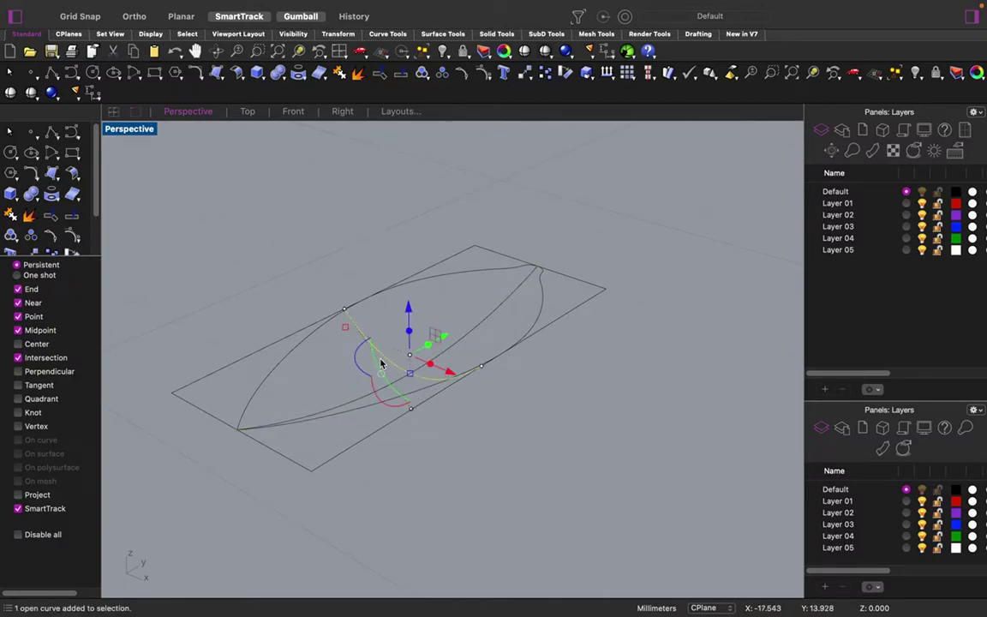
{"action": "type", "text": "m"}
{"action": "key", "text": "Return"}
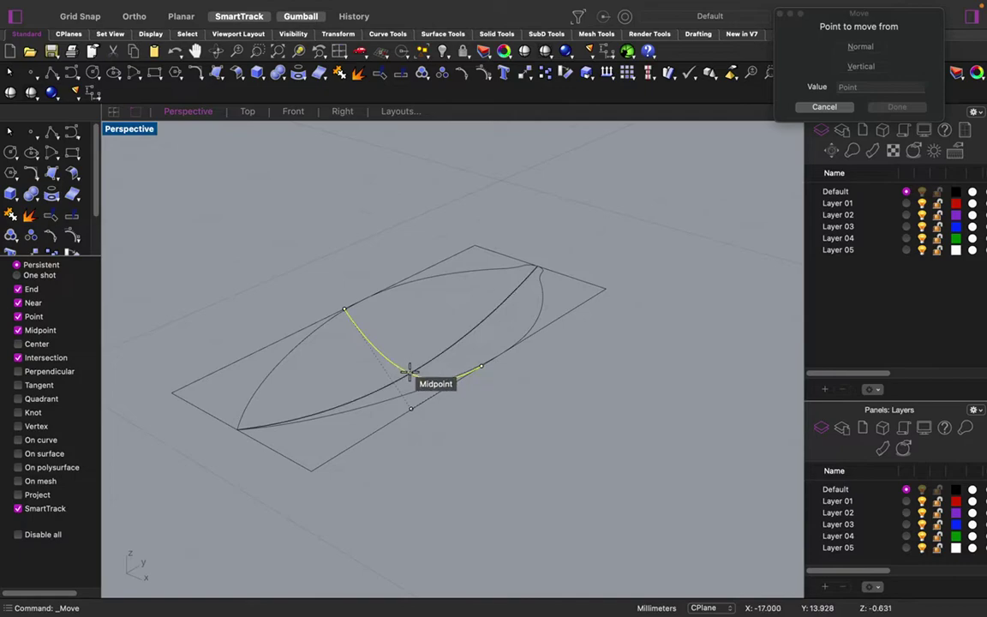
{"action": "left_click", "coordinate": [410, 373]}
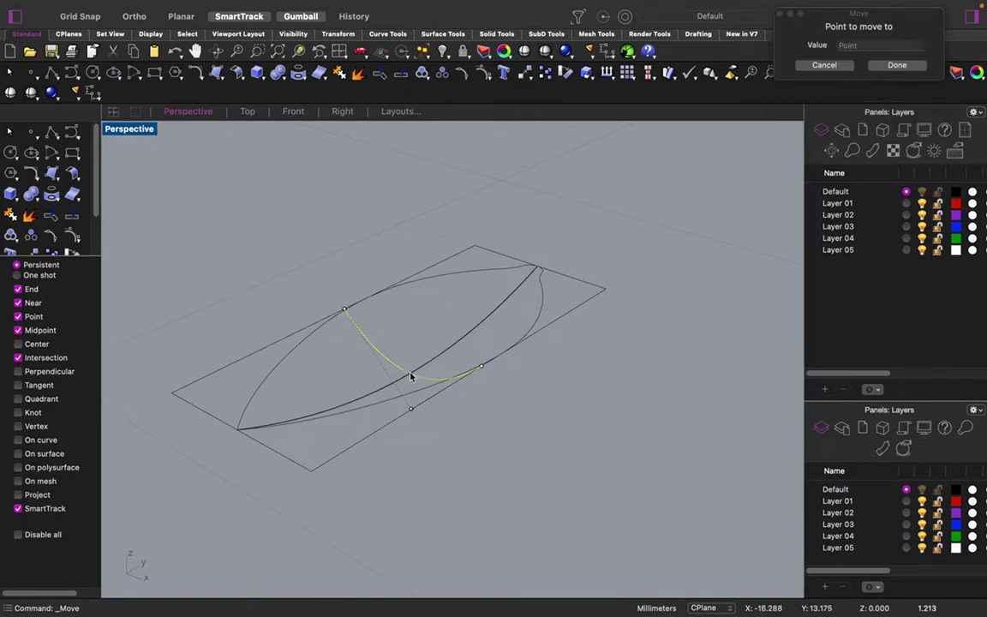
{"action": "left_click", "coordinate": [241, 430]}
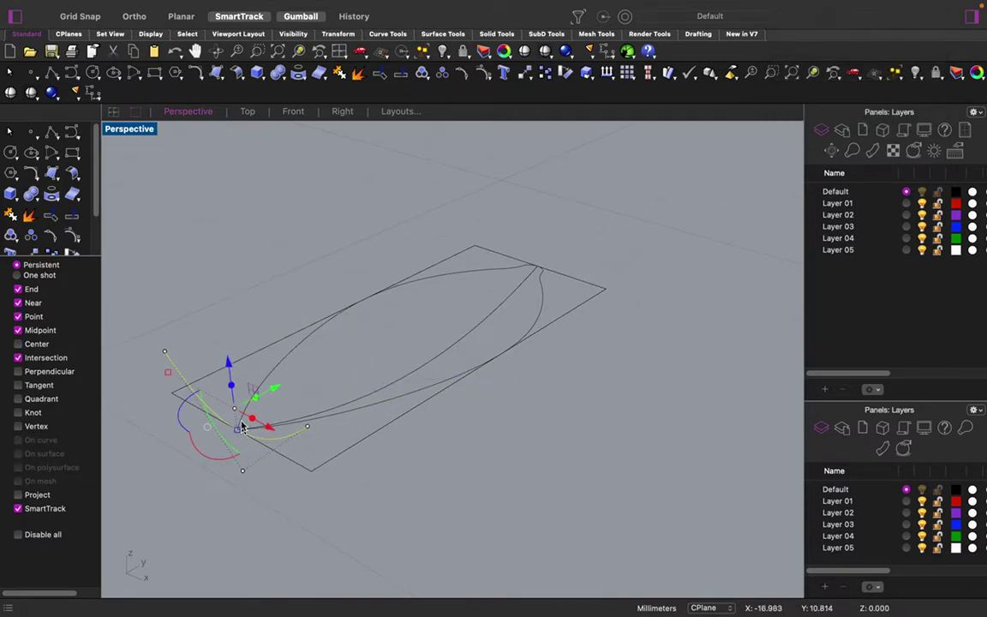
{"action": "key", "text": "Escape"}
Move the crosswise curve to the petal's other end so that its midpoint sits on the upper tip.
{"action": "left_click", "coordinate": [185, 379]}
{"action": "left_click_drag", "start_coordinate": [272, 389], "coordinate": [586, 267]}
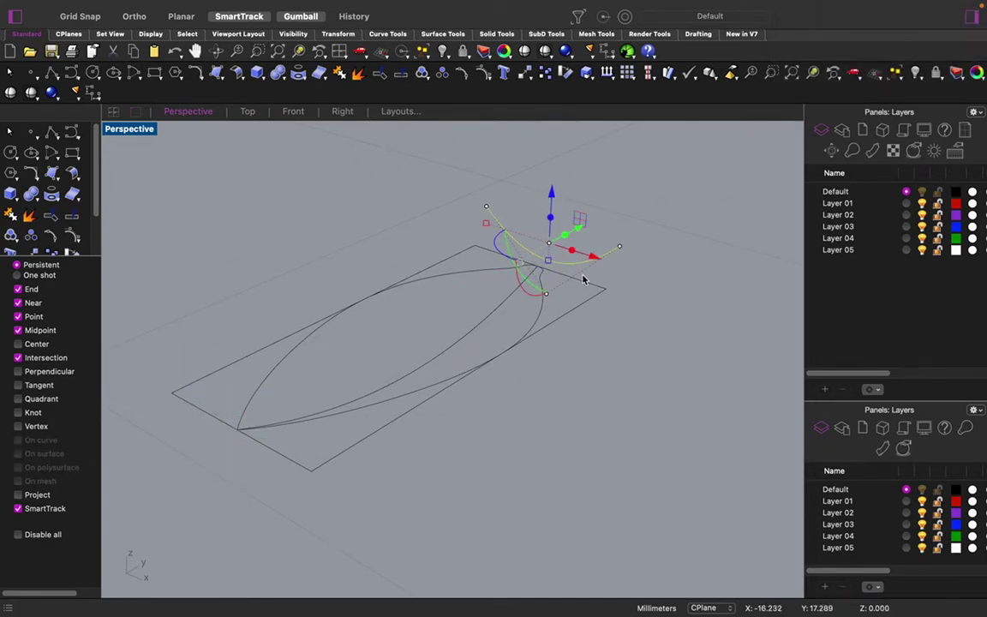
{"action": "key", "text": "Return"}
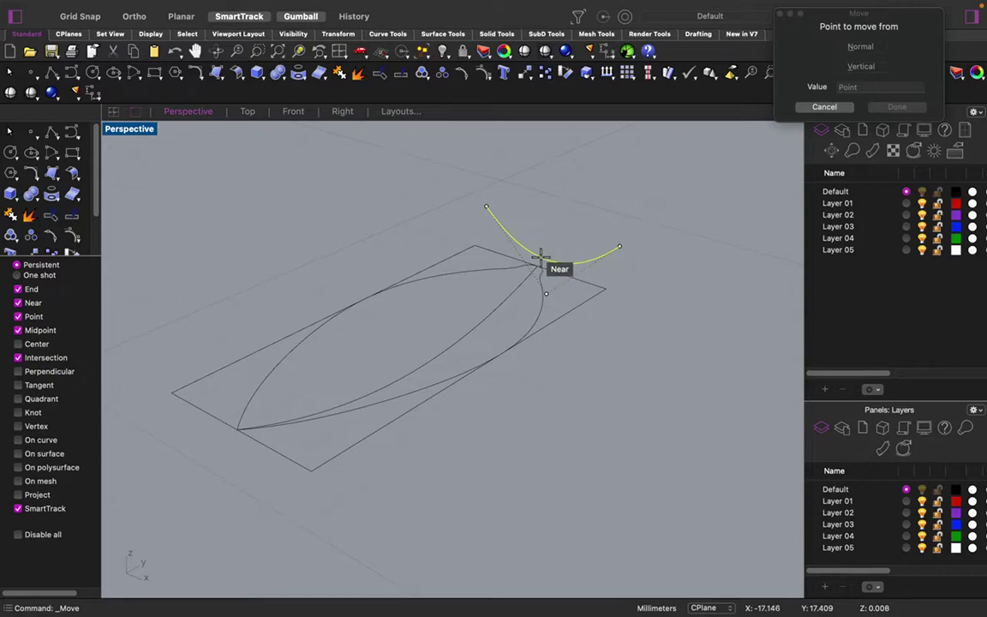
{"action": "left_click", "coordinate": [545, 257]}
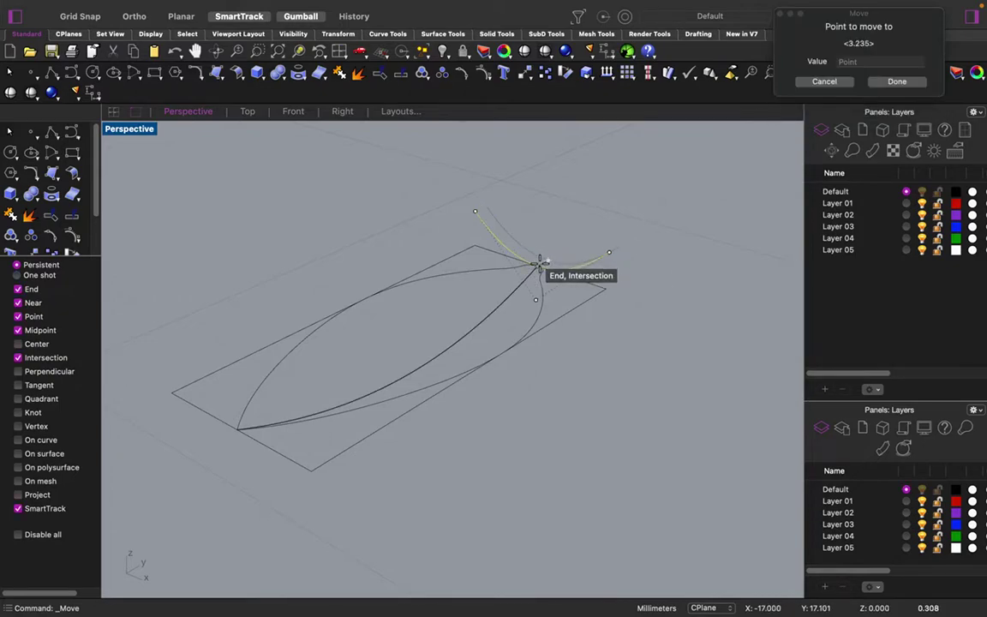
{"action": "left_click", "coordinate": [537, 266]}
{"action": "left_click", "coordinate": [591, 183]}
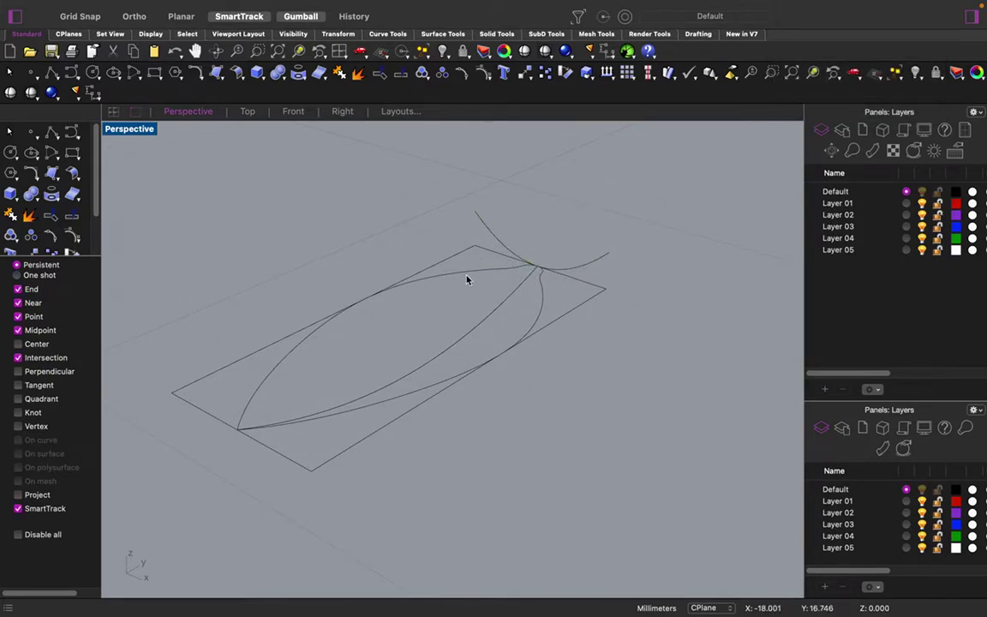
Move the lengthwise centre curve from its upper end to the outer left endpoint of the crosswise curve at the tip.
{"action": "left_click", "coordinate": [466, 341]}
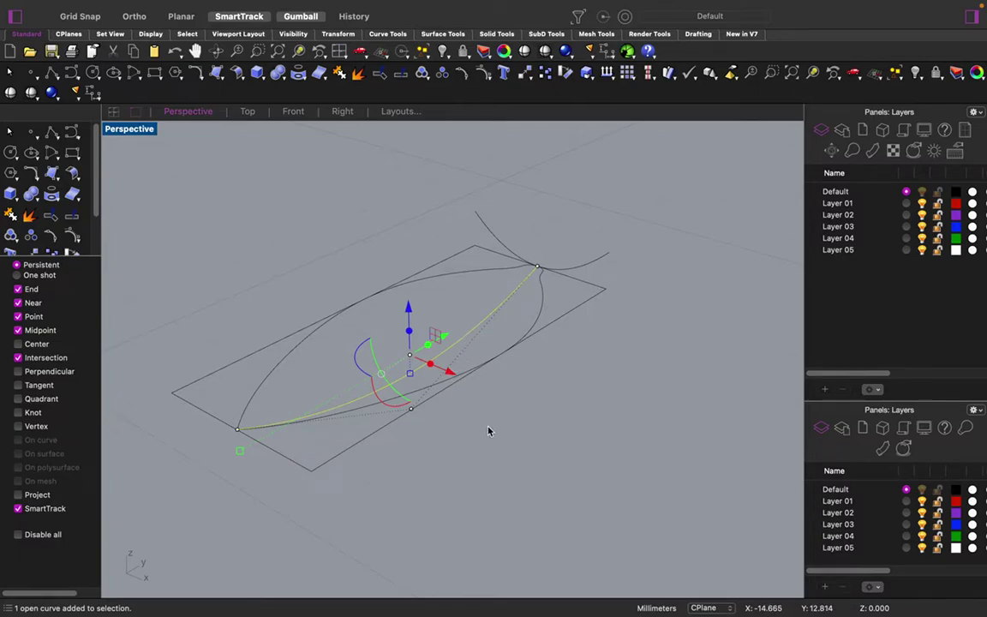
{"action": "type", "text": "m"}
{"action": "key", "text": "Return"}
{"action": "left_click", "coordinate": [538, 266]}
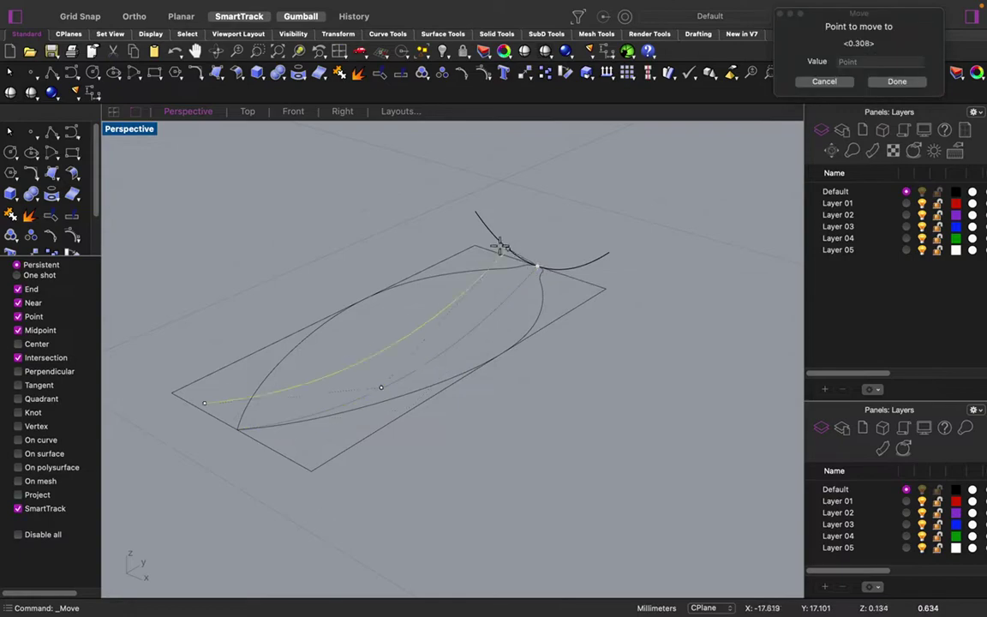
{"action": "left_click", "coordinate": [476, 213]}
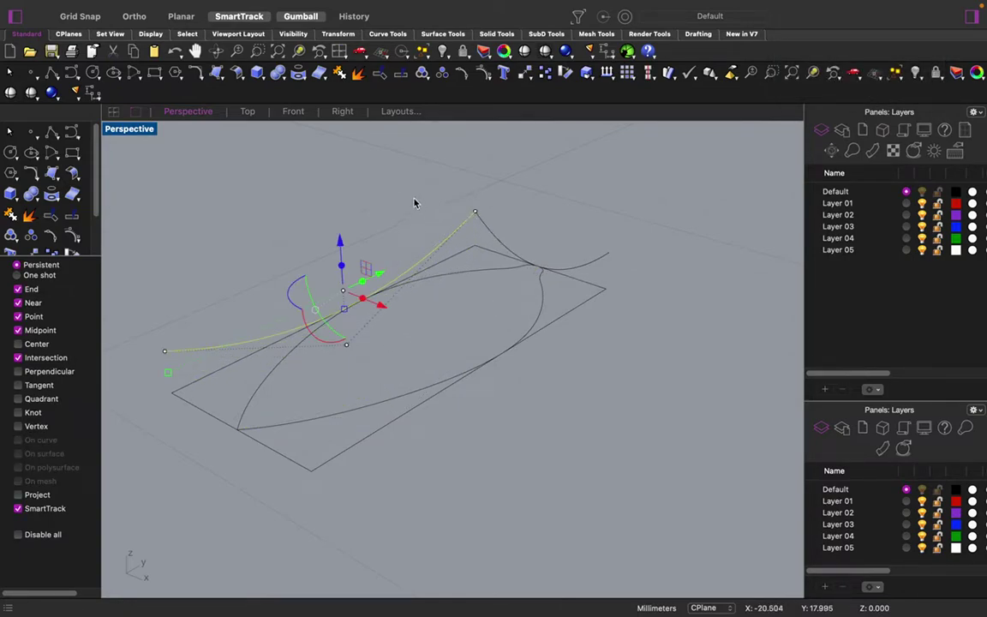
Step back and forth through the curve moves to keep copies of the lower crosswise curve and lengthwise centre line beside the moved curves.
{"action": "left_click", "coordinate": [490, 233]}
{"action": "left_click", "coordinate": [473, 228]}
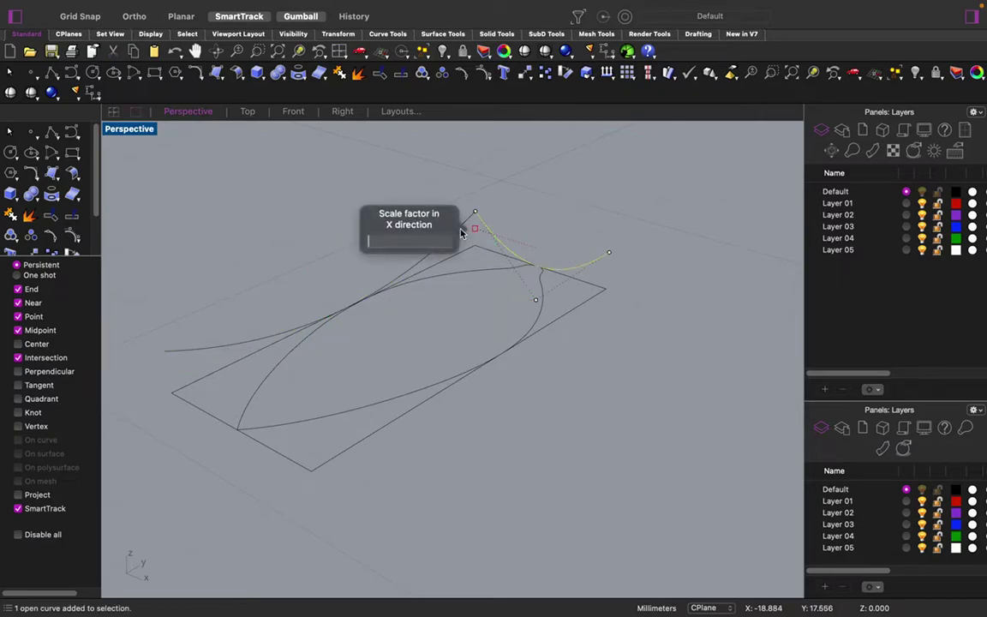
{"action": "left_click", "coordinate": [495, 188]}
{"action": "left_click", "coordinate": [470, 221], "text": "shift"}
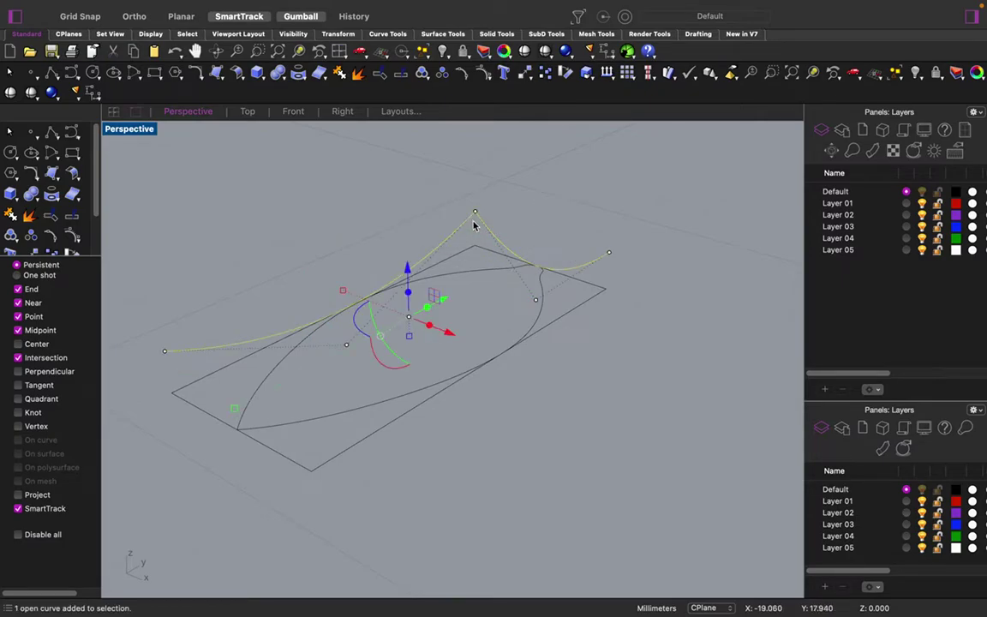
{"action": "key", "text": "super+z"}
{"action": "key", "text": "super+z"}
{"action": "key", "text": "super+z"}
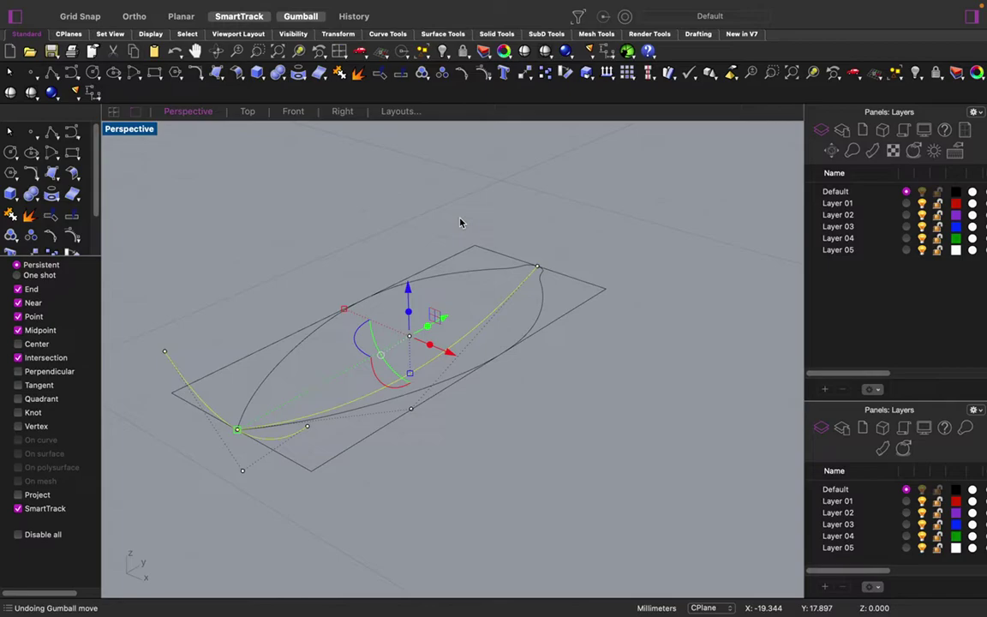
{"action": "key", "text": "super+z"}
{"action": "key", "text": "super+shift+z"}
{"action": "key", "text": "super+shift+z"}
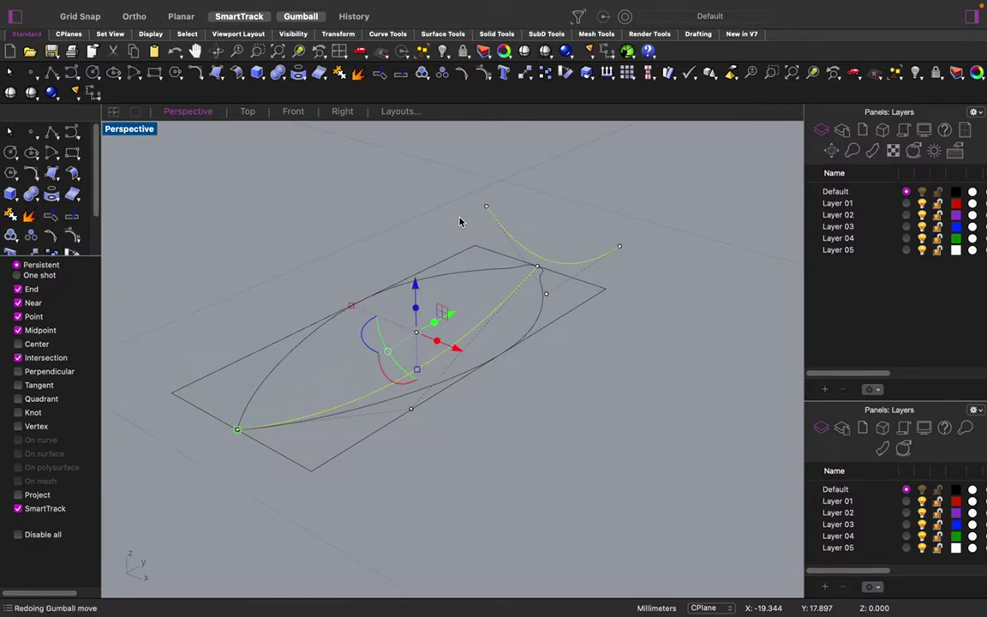
{"action": "key", "text": "super+z"}
{"action": "key", "text": "super+shift+z"}
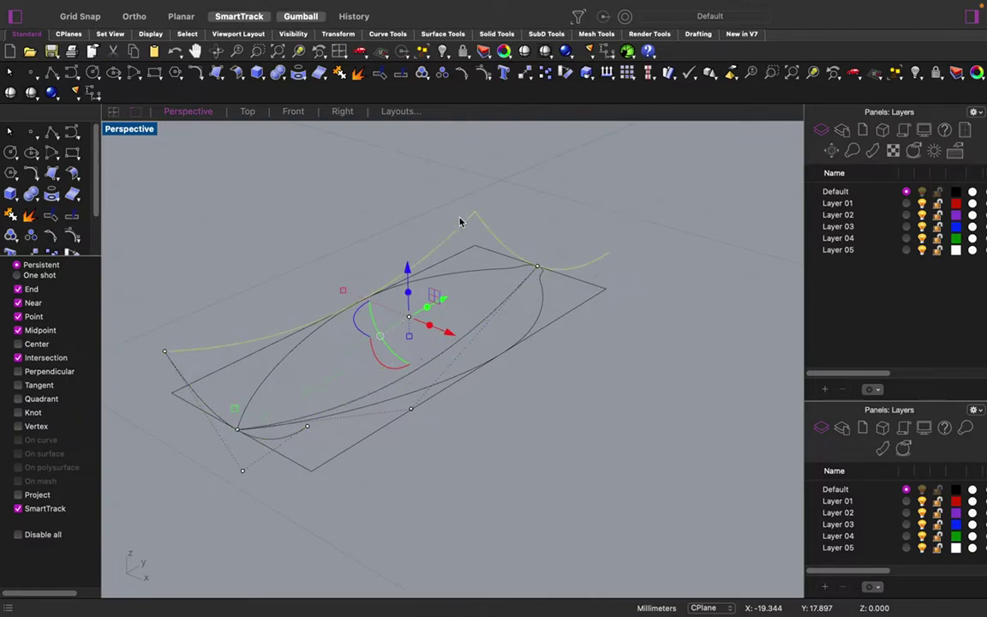
Mirror a copy of the long side curve across the petal's lengthwise axis to form the opposite side.
{"action": "left_click", "coordinate": [425, 206]}
{"action": "left_click", "coordinate": [459, 228]}
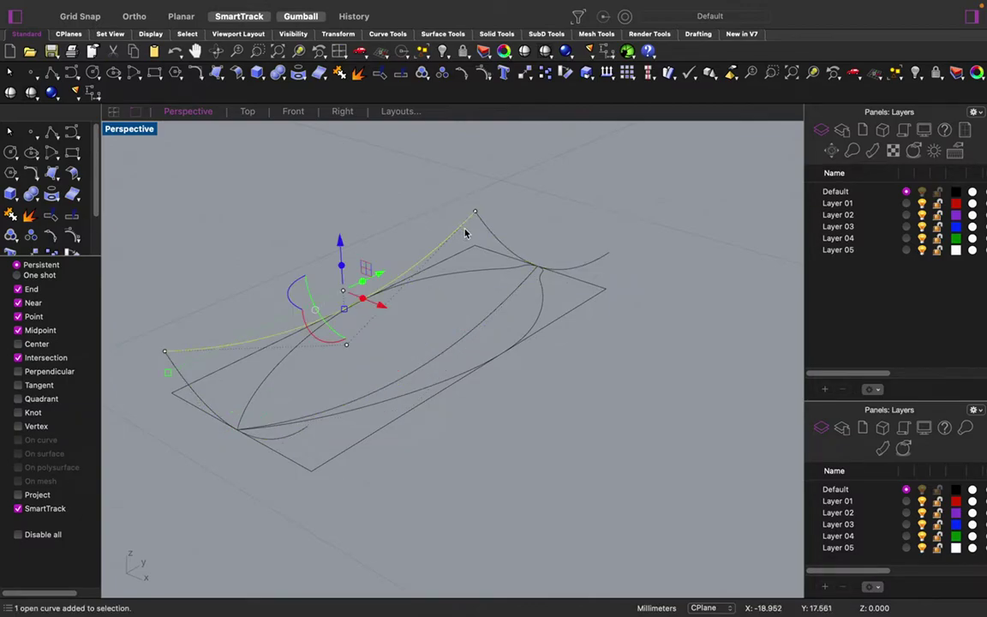
{"action": "type", "text": "Mirror"}
{"action": "key", "text": "Return"}
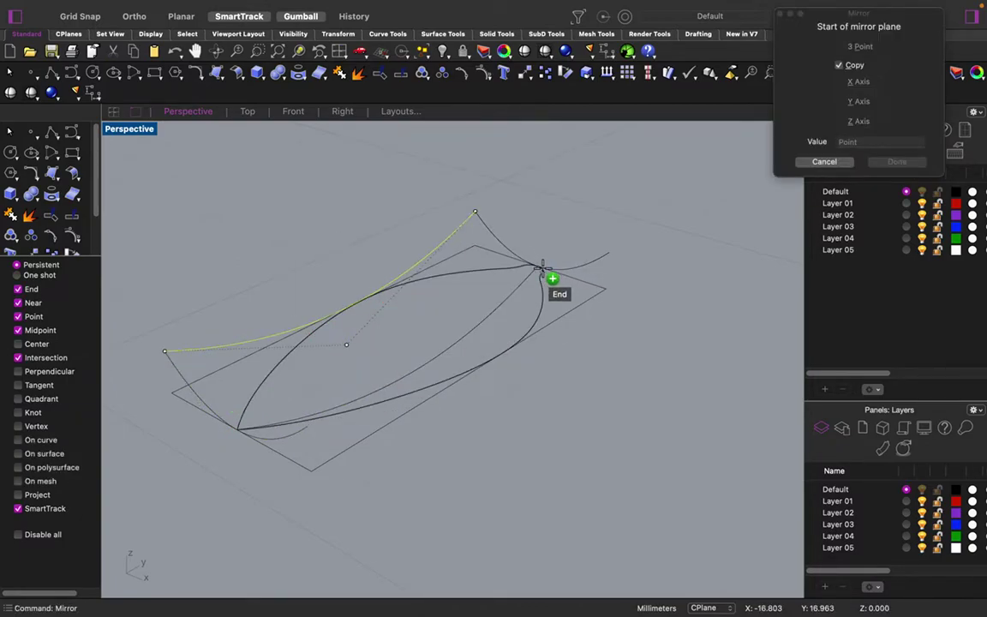
{"action": "left_click", "coordinate": [545, 273]}
{"action": "left_click", "coordinate": [506, 277], "text": "shift"}
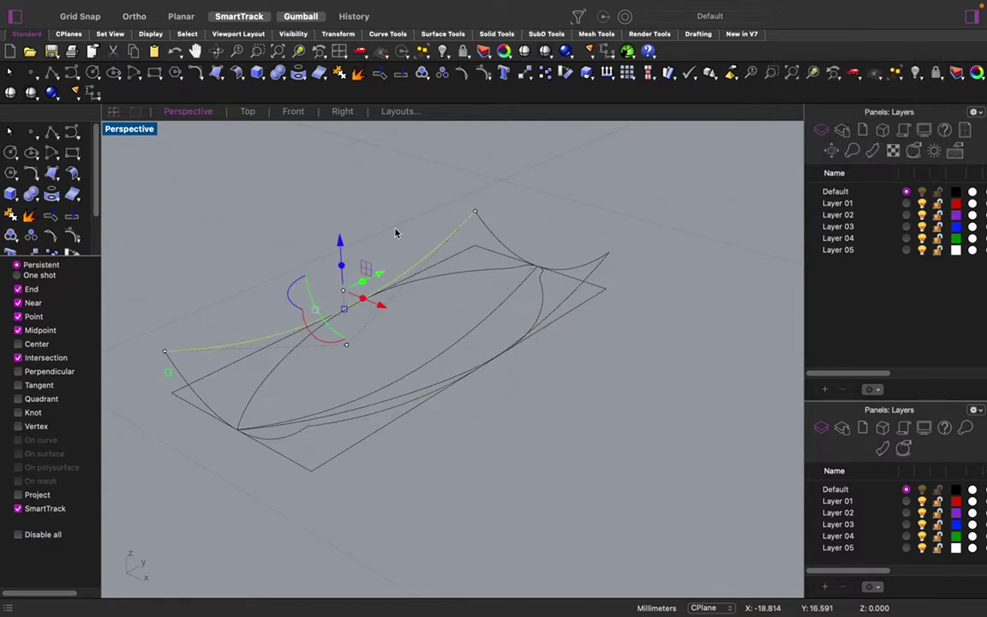
{"action": "left_click", "coordinate": [352, 210]}
Try to sweep a surface from the four boundary curves, selecting one side, the upper end, the other side and the lower end.
{"action": "right_click_drag", "start_coordinate": [350, 209], "coordinate": [359, 230]}
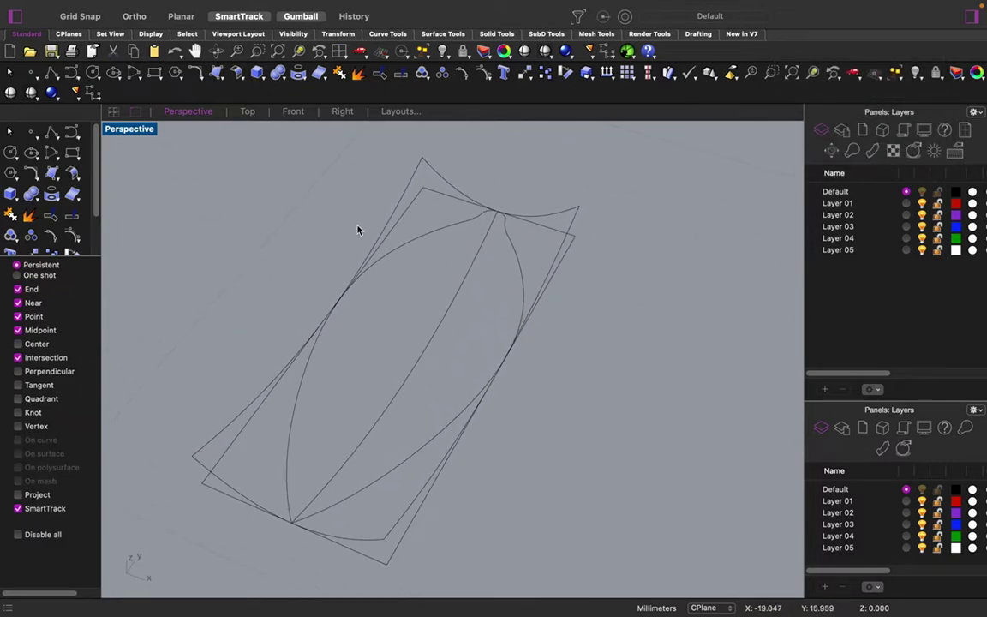
{"action": "left_click", "coordinate": [413, 176]}
{"action": "left_click", "coordinate": [445, 181], "text": "shift"}
{"action": "left_click", "coordinate": [524, 260], "text": "shift"}
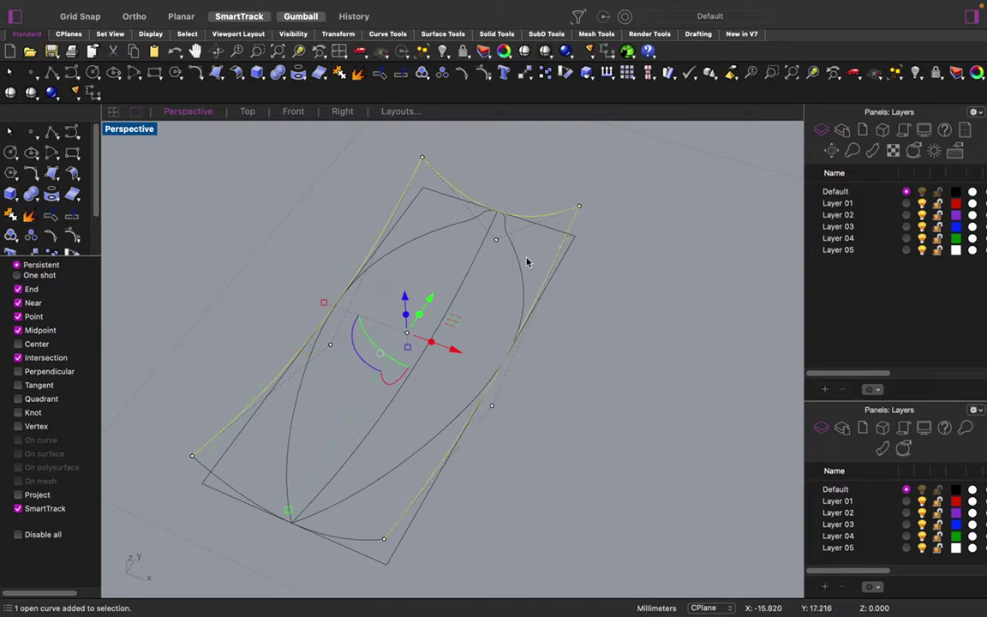
{"action": "left_click", "coordinate": [225, 488], "text": "shift"}
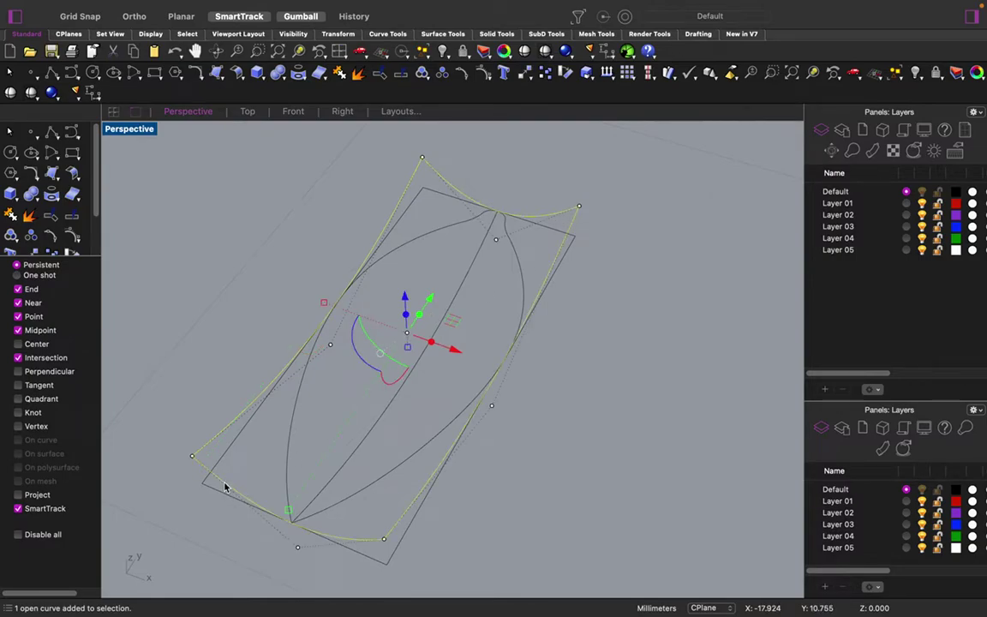
{"action": "type", "text": "sweep"}
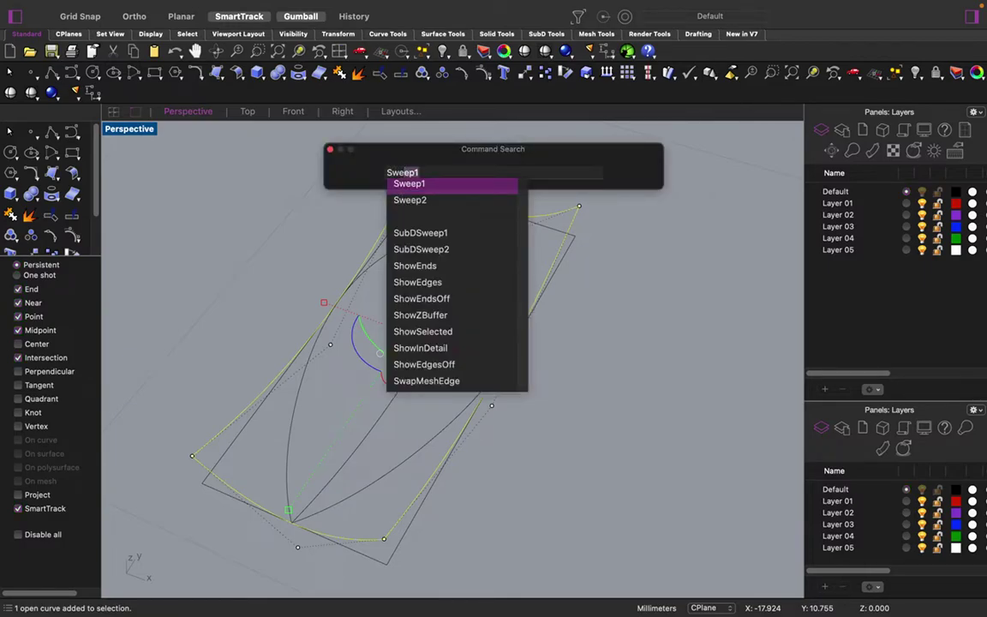
{"action": "key", "text": "Return"}
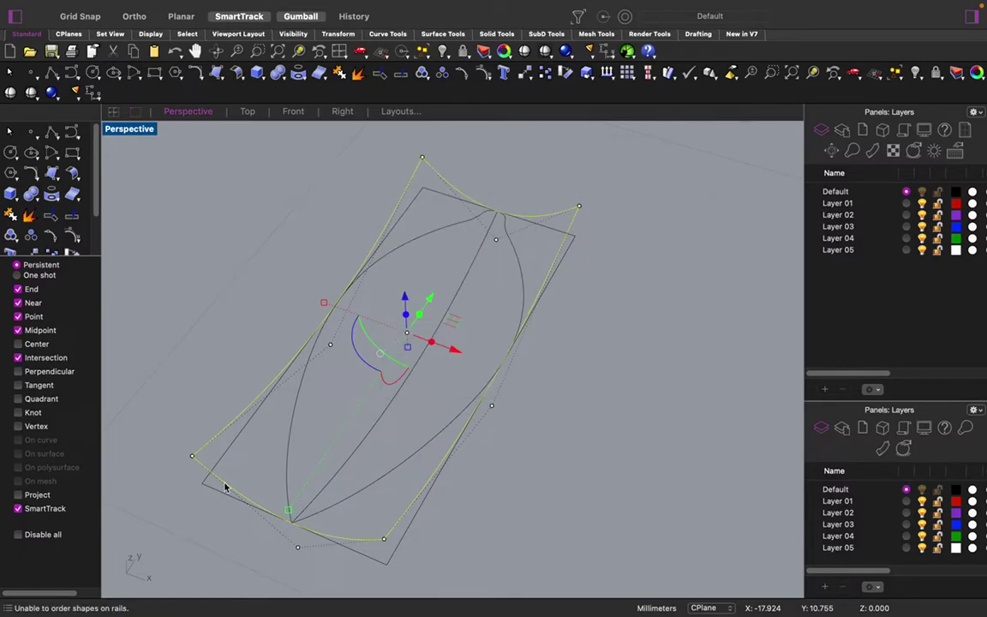
{"action": "right_click_drag", "start_coordinate": [225, 486], "coordinate": [208, 452]}
{"action": "left_click", "coordinate": [146, 332]}
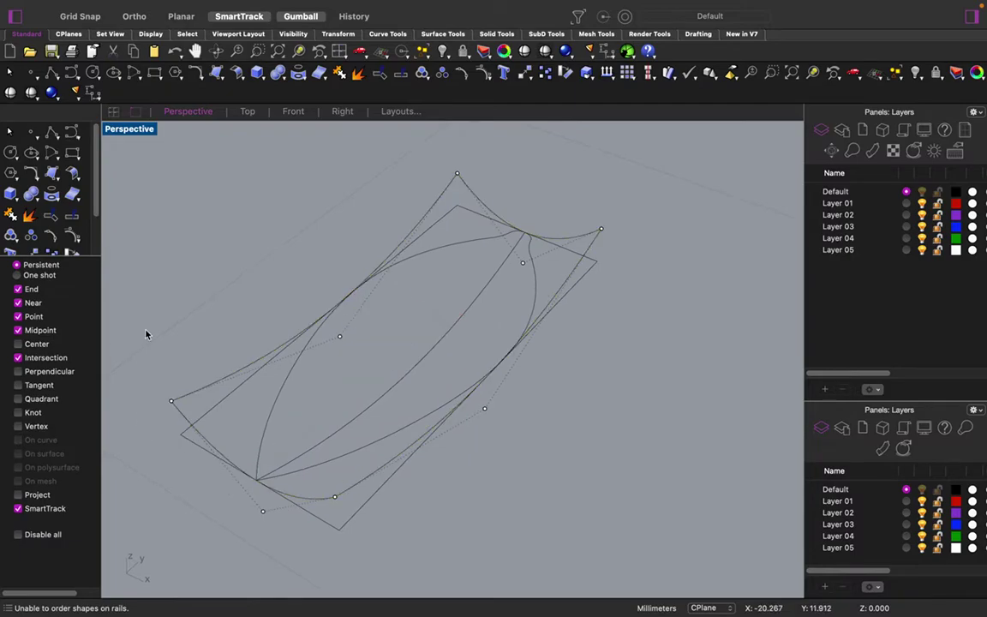
Create a Sweep2 surface from the two long side curves and two end curves, leaving the cross sections unchanged.
{"action": "left_click", "coordinate": [195, 385]}
{"action": "left_click", "coordinate": [202, 431], "text": "shift"}
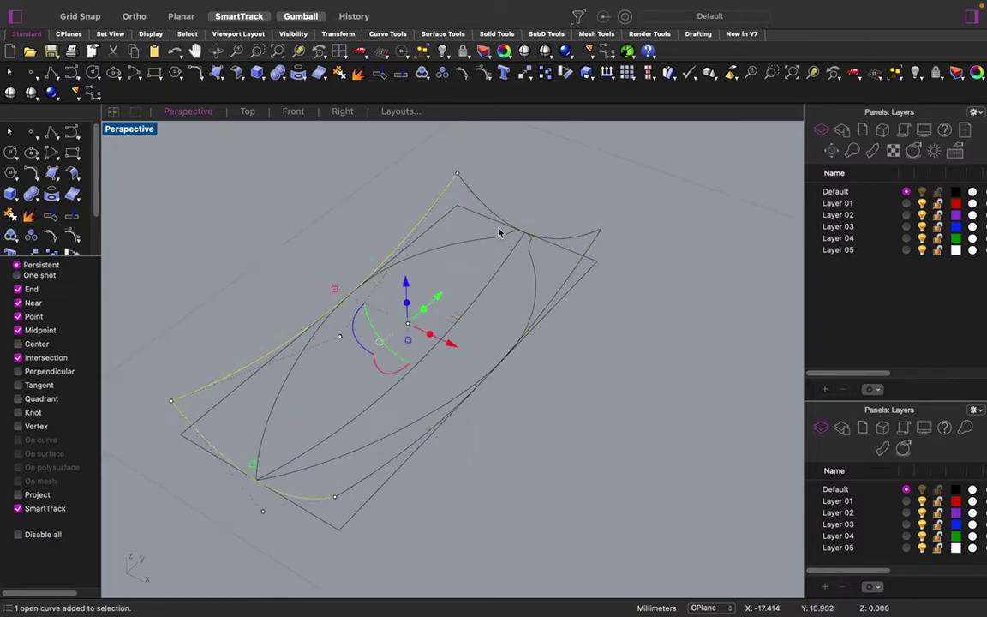
{"action": "left_click", "coordinate": [597, 245], "text": "shift"}
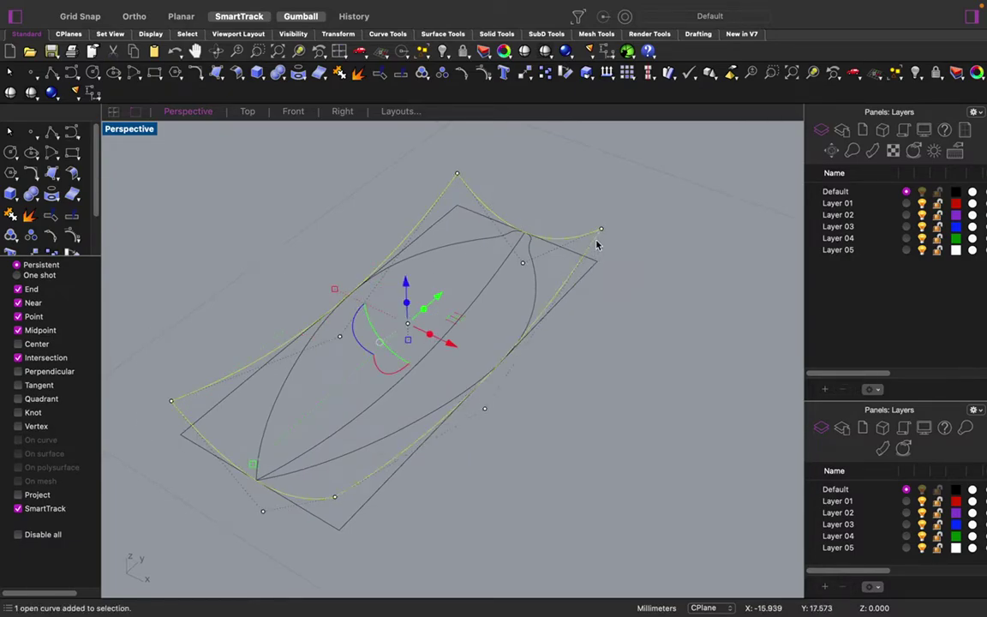
{"action": "type", "text": "sweep2"}
{"action": "key", "text": "Return"}
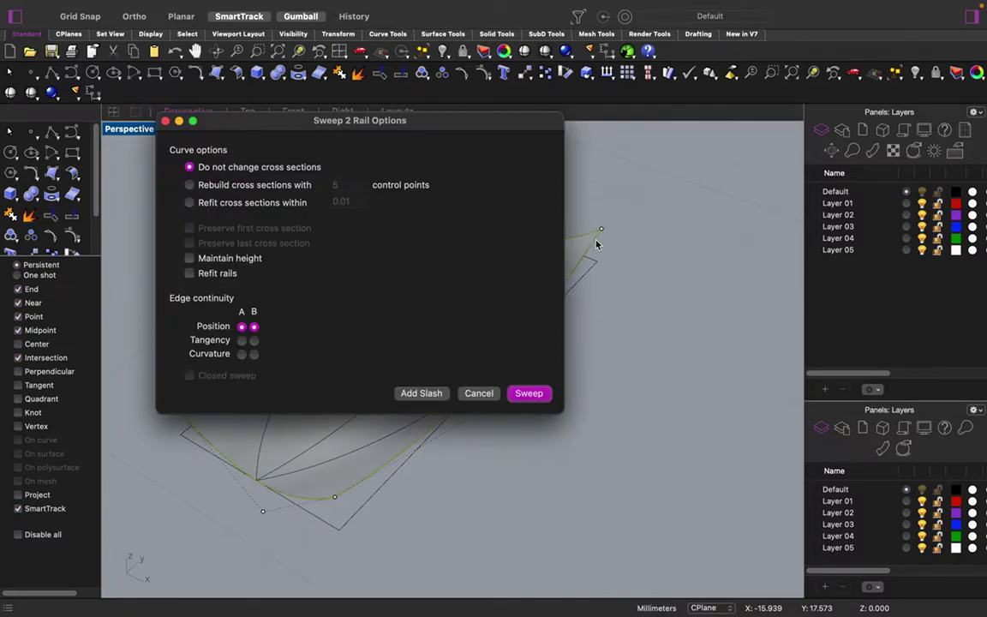
{"action": "key", "text": "Return"}
{"action": "left_click", "coordinate": [629, 364]}
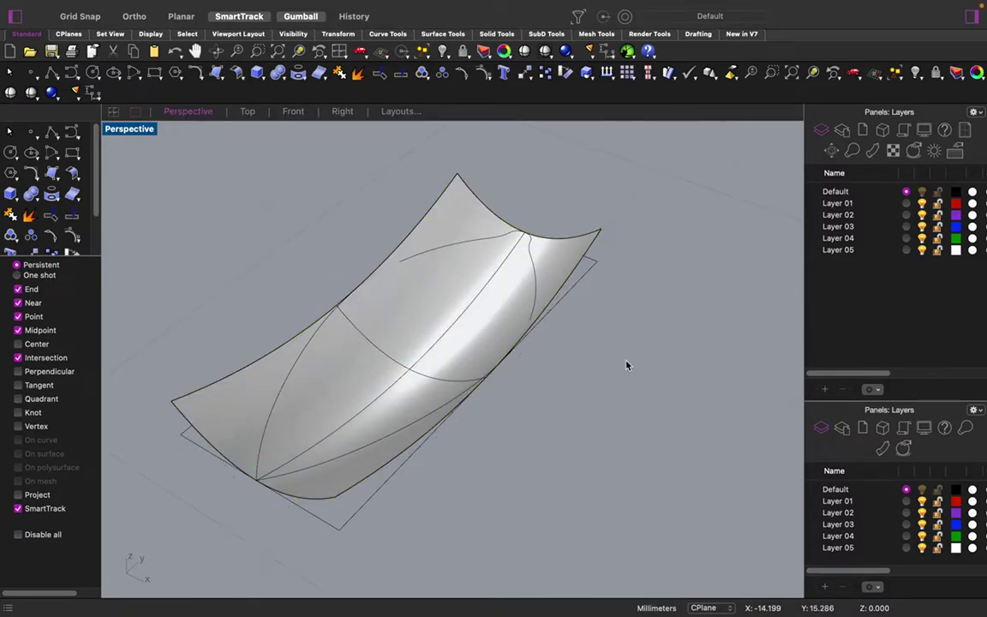
Move the closed petal outline vertically so it sits above the curved swept surface.
{"action": "left_click", "coordinate": [435, 250]}
{"action": "left_click_drag", "start_coordinate": [410, 300], "coordinate": [397, 152]}
{"action": "right_click_drag", "start_coordinate": [394, 156], "coordinate": [373, 167]}
Project the raised petal outline onto the swept surface from the Top view.
{"action": "left_click", "coordinate": [247, 112]}
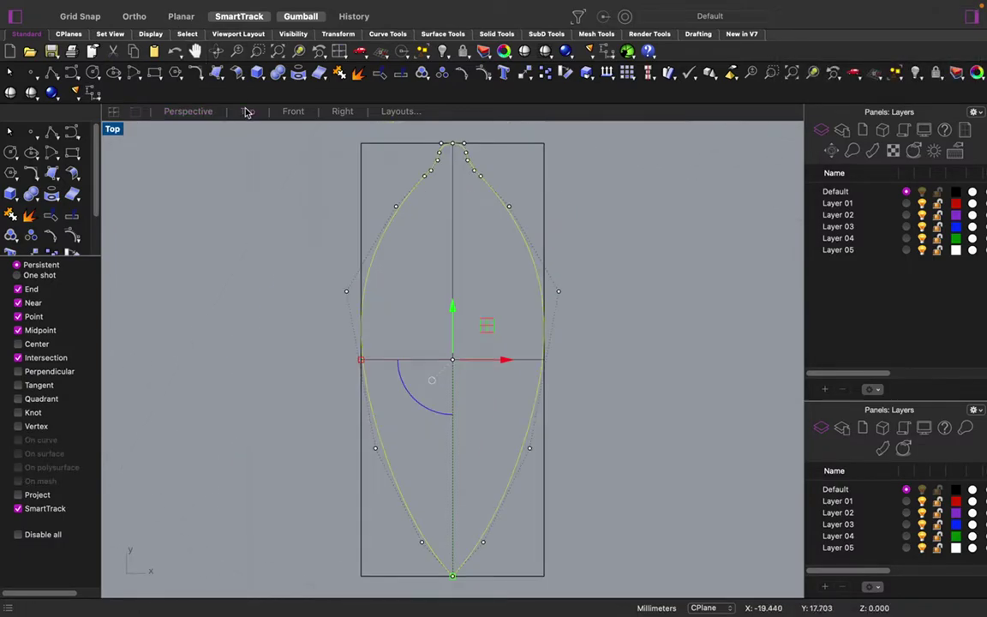
{"action": "left_click", "coordinate": [450, 246]}
{"action": "left_click", "coordinate": [489, 276]}
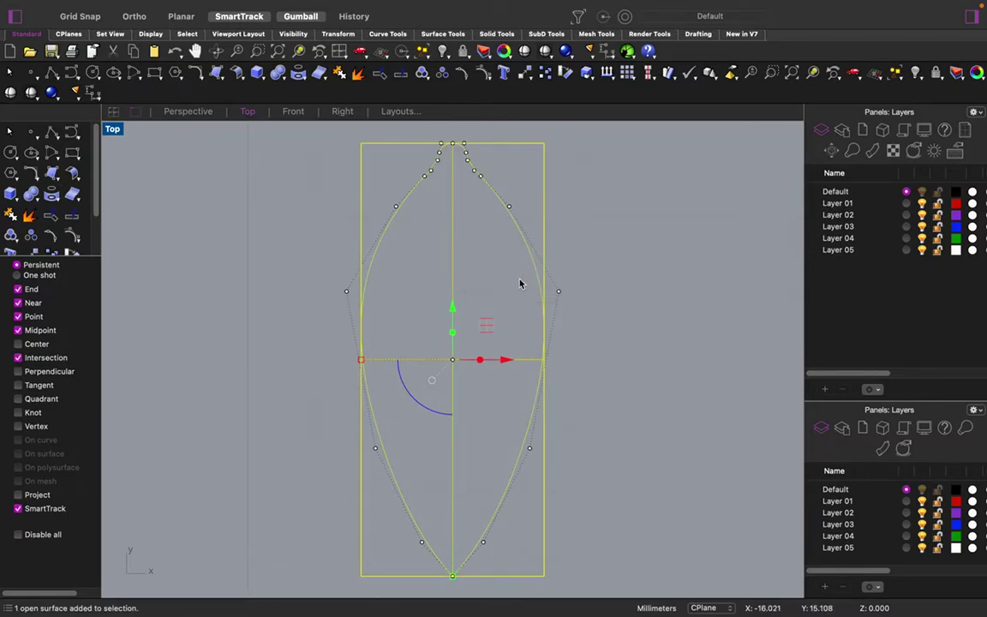
{"action": "key", "text": "super+shift+p"}
{"action": "type", "text": "proj"}
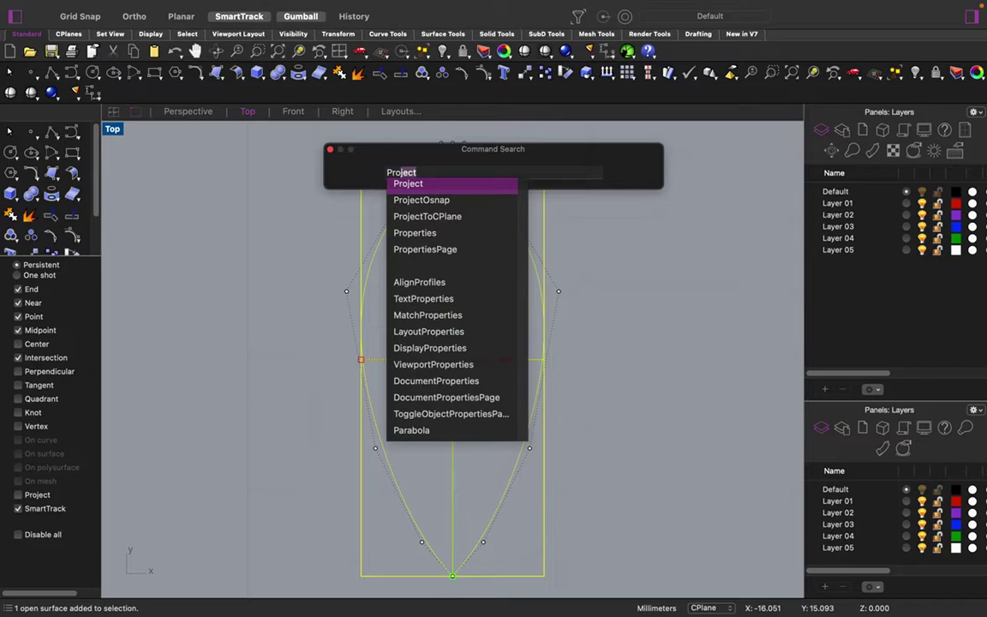
{"action": "key", "text": "Return"}
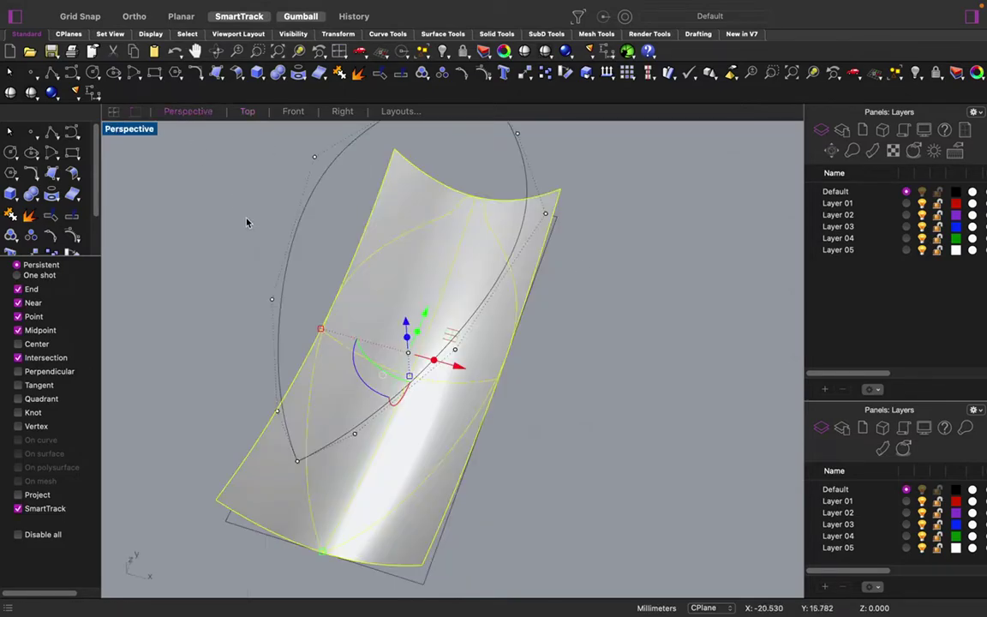
{"action": "scroll", "coordinate": [251, 233], "scroll_direction": "down", "scroll_amount": 10}
{"action": "left_click", "coordinate": [216, 330]}
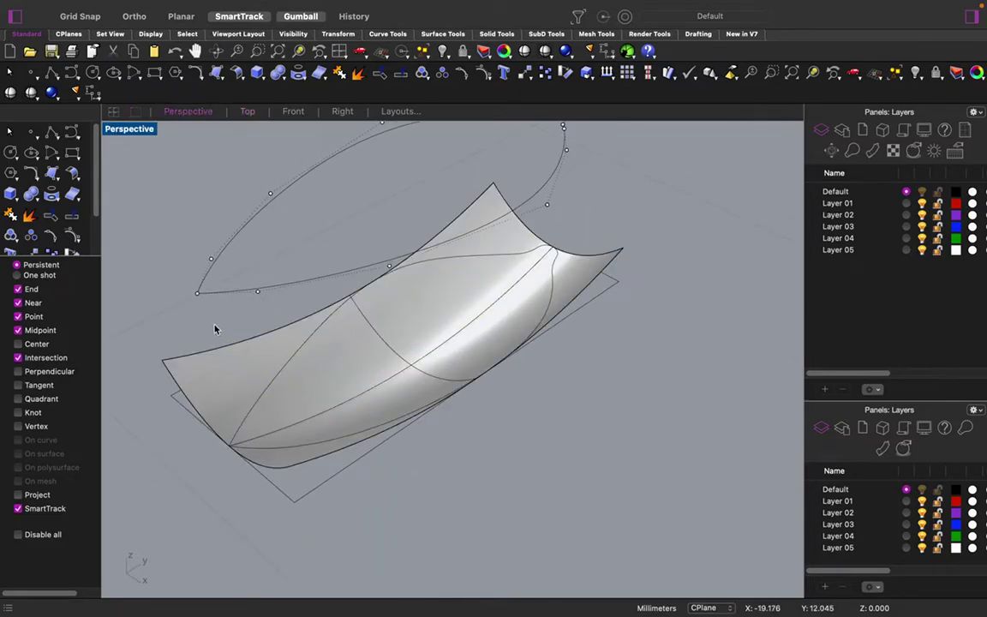
Trim away the four corner areas of the swept surface outside the projected petal outline.
{"action": "left_click", "coordinate": [288, 363]}
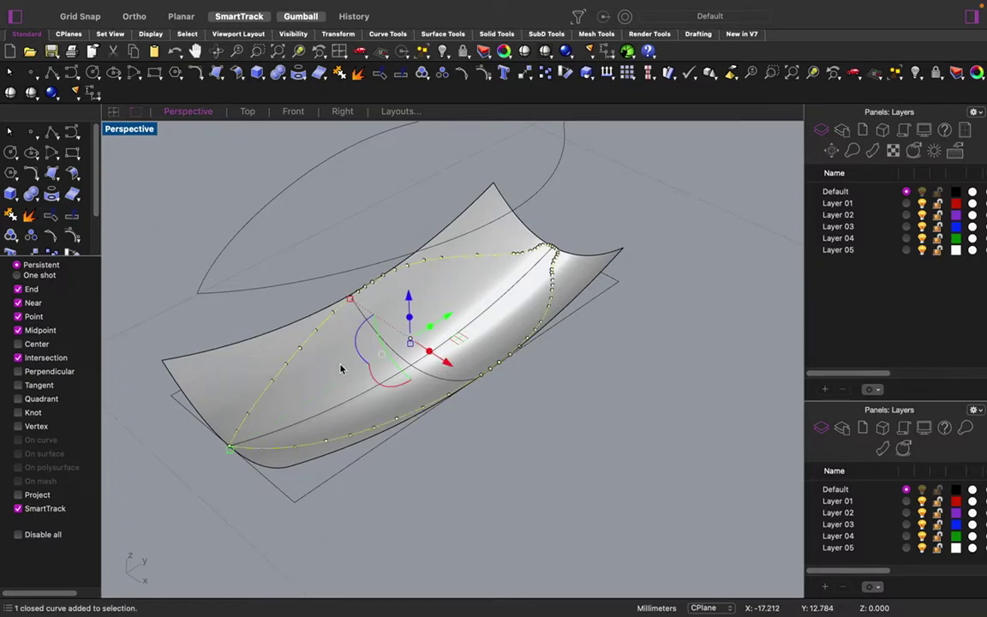
{"action": "left_click", "coordinate": [52, 216]}
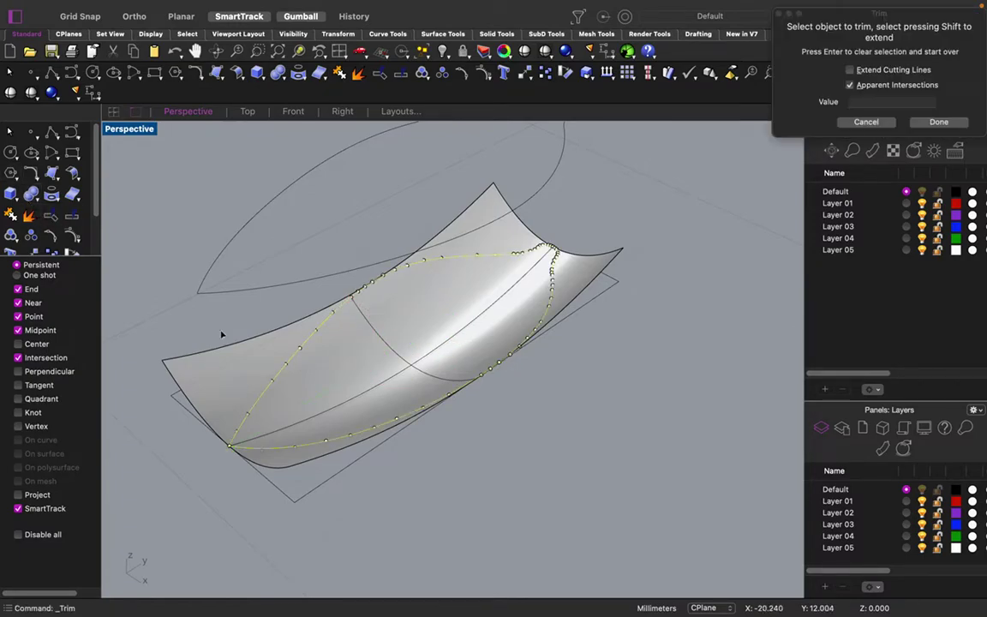
{"action": "left_click", "coordinate": [191, 366]}
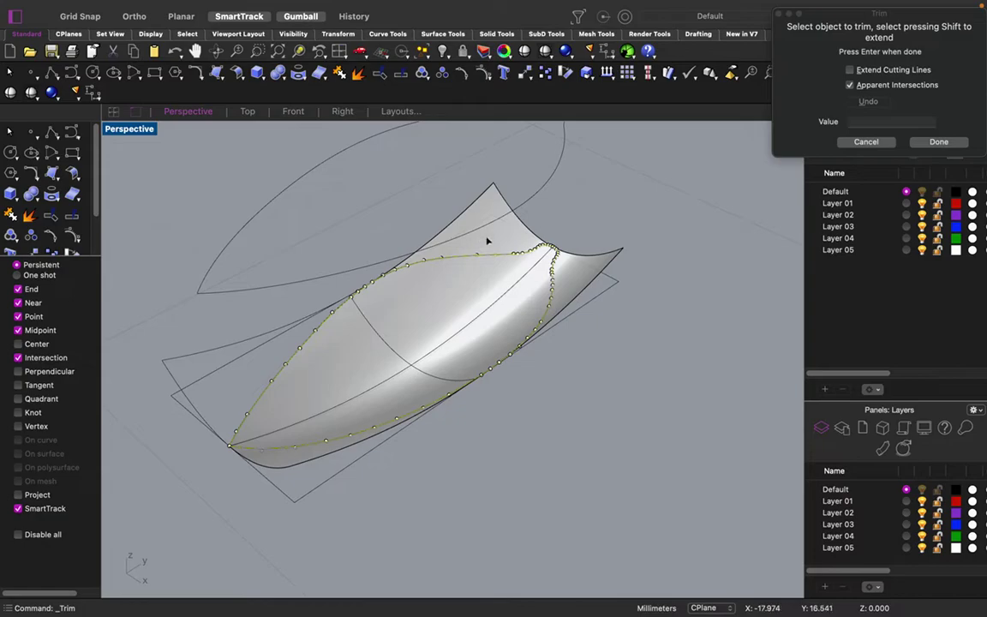
{"action": "left_click", "coordinate": [493, 207]}
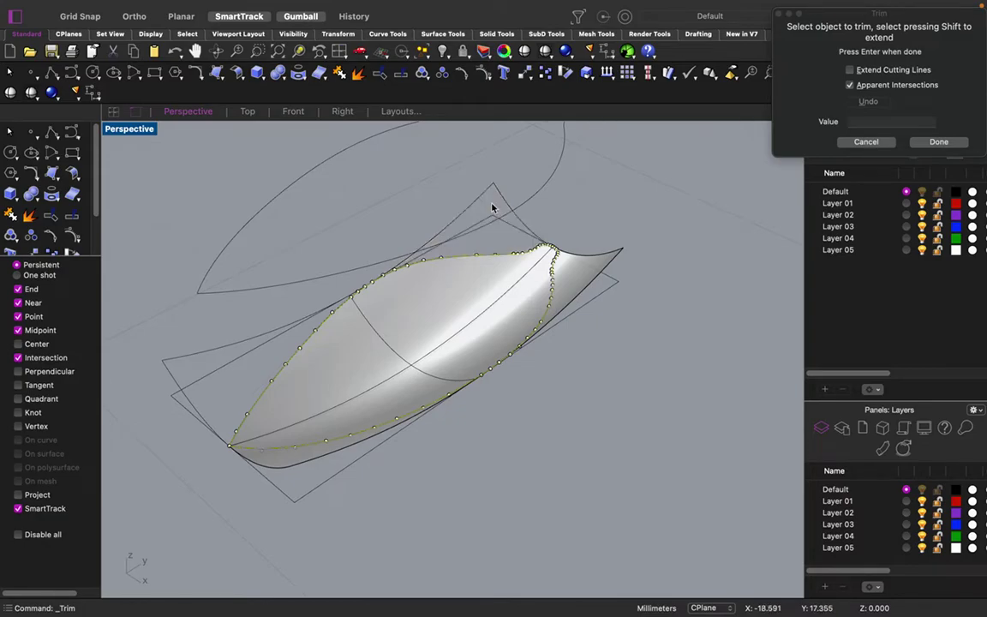
{"action": "left_click", "coordinate": [582, 282]}
{"action": "left_click", "coordinate": [283, 469]}
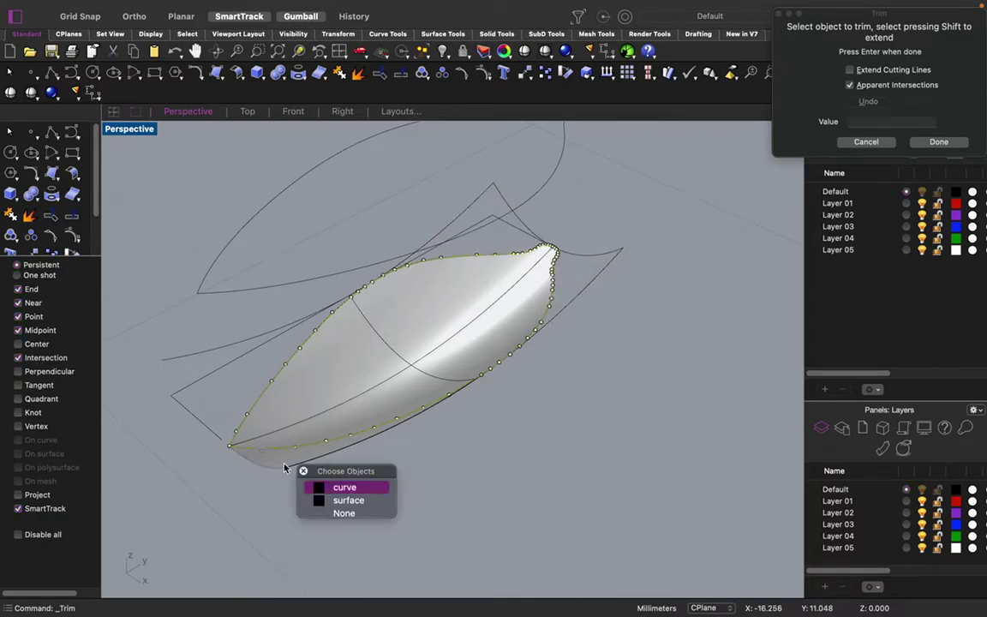
{"action": "left_click", "coordinate": [344, 501]}
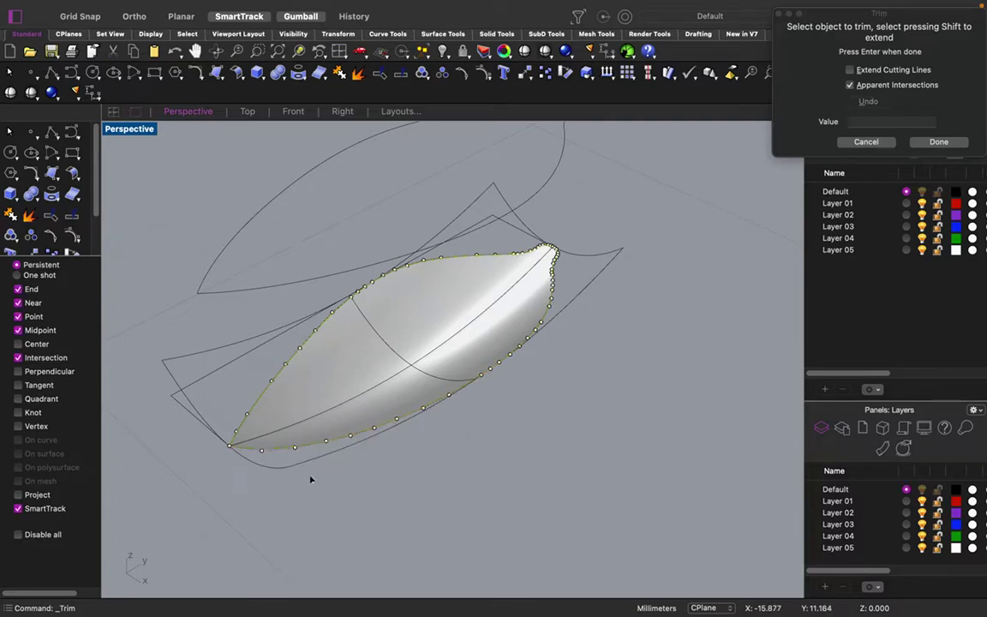
{"action": "right_click_drag", "start_coordinate": [311, 479], "coordinate": [373, 489]}
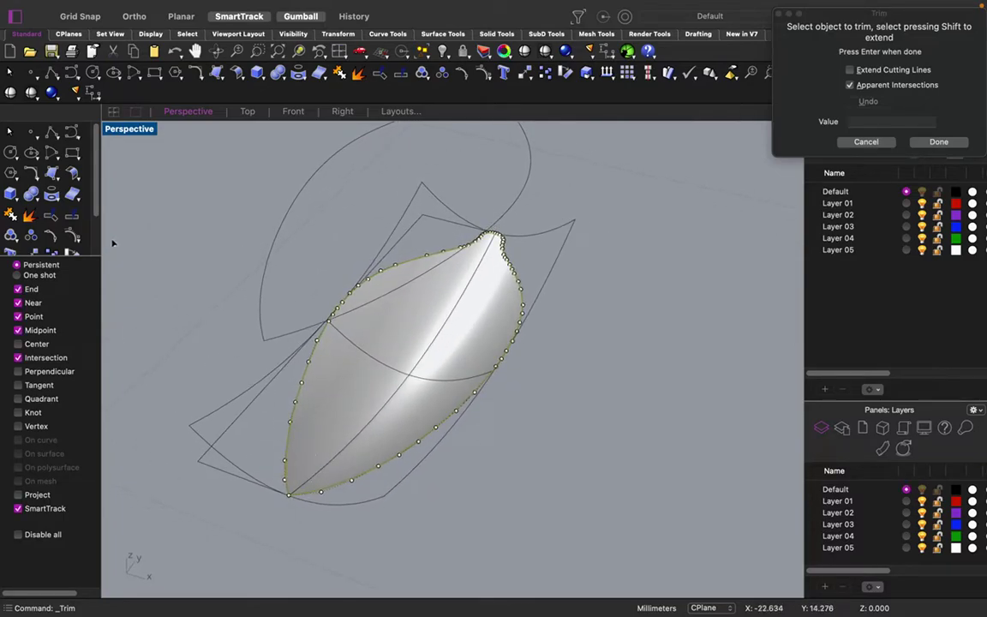
{"action": "key", "text": "Return"}
Select the trimmed petal surface with its outline and separate it from the surrounding construction curves.
{"action": "left_click", "coordinate": [196, 231]}
{"action": "left_click", "coordinate": [336, 371]}
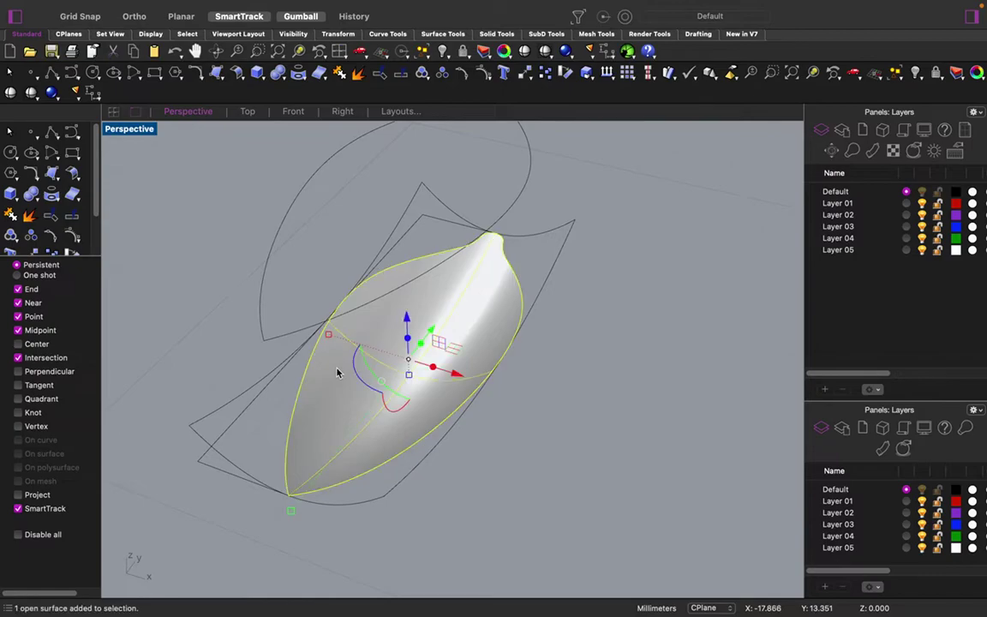
{"action": "scroll", "coordinate": [337, 371], "scroll_direction": "up", "scroll_amount": 10}
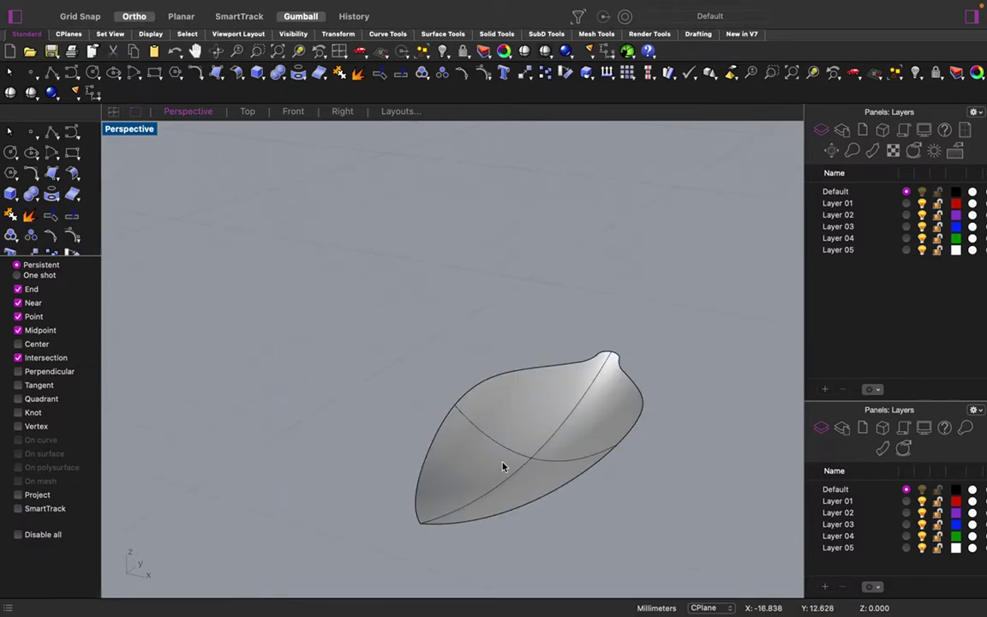
Copy the petal surface vertically about 0.3 mm above the original.
{"action": "left_click", "coordinate": [504, 466]}
{"action": "right_click_drag", "start_coordinate": [532, 391], "coordinate": [534, 392]}
{"action": "scroll", "coordinate": [533, 394], "scroll_direction": "up", "scroll_amount": 3}
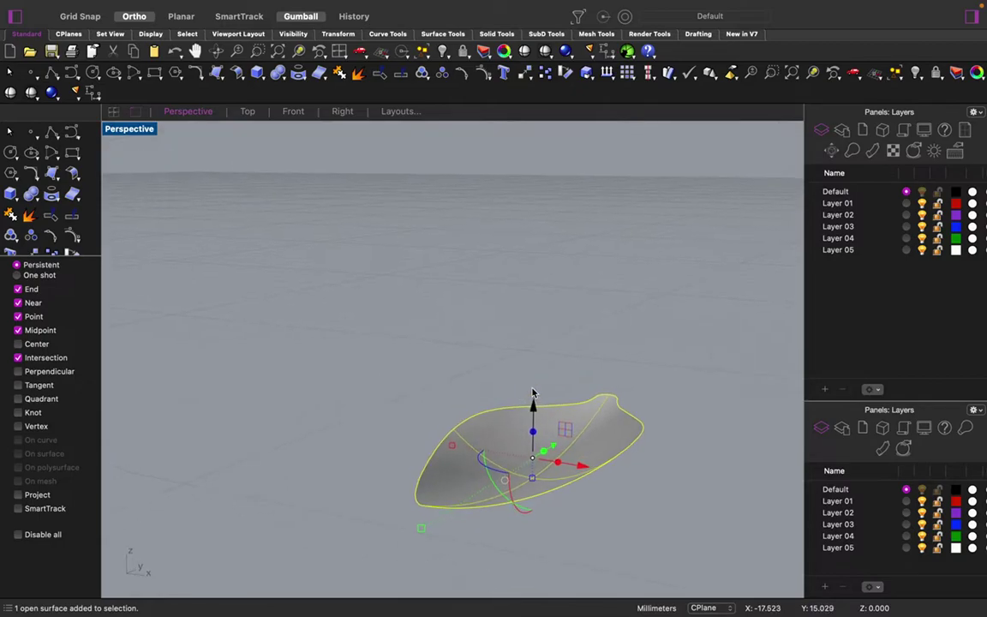
{"action": "mouse_move", "coordinate": [533, 401]}
{"action": "left_mouse_down"}
{"action": "mouse_move", "coordinate": [533, 374]}
{"action": "mouse_move", "coordinate": [531, 386]}
{"action": "left_mouse_up"}
{"action": "key", "text": "alt"}
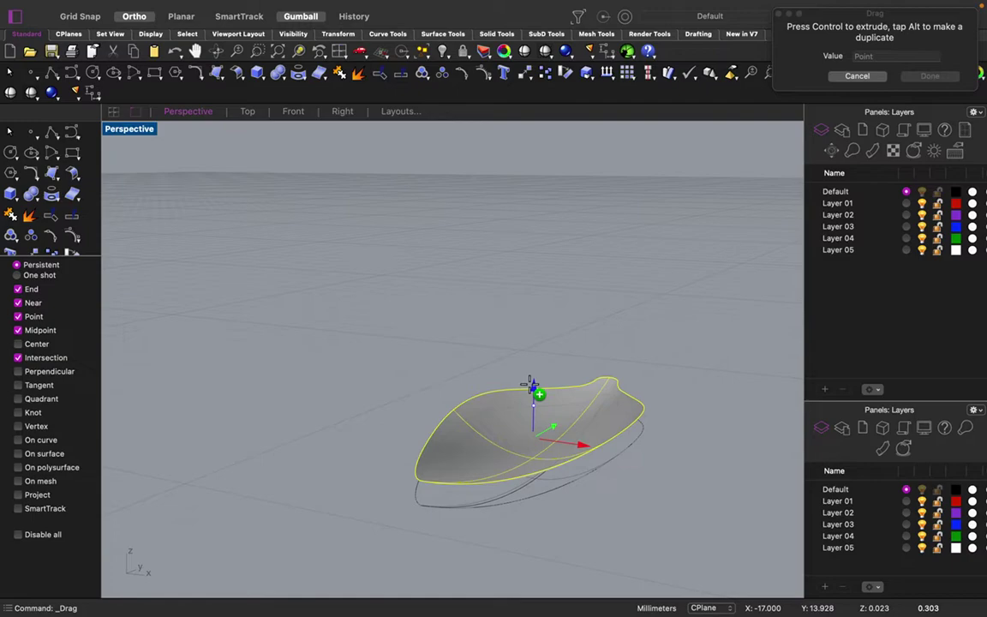
{"action": "left_click_drag", "start_coordinate": [531, 386], "coordinate": [532, 387]}
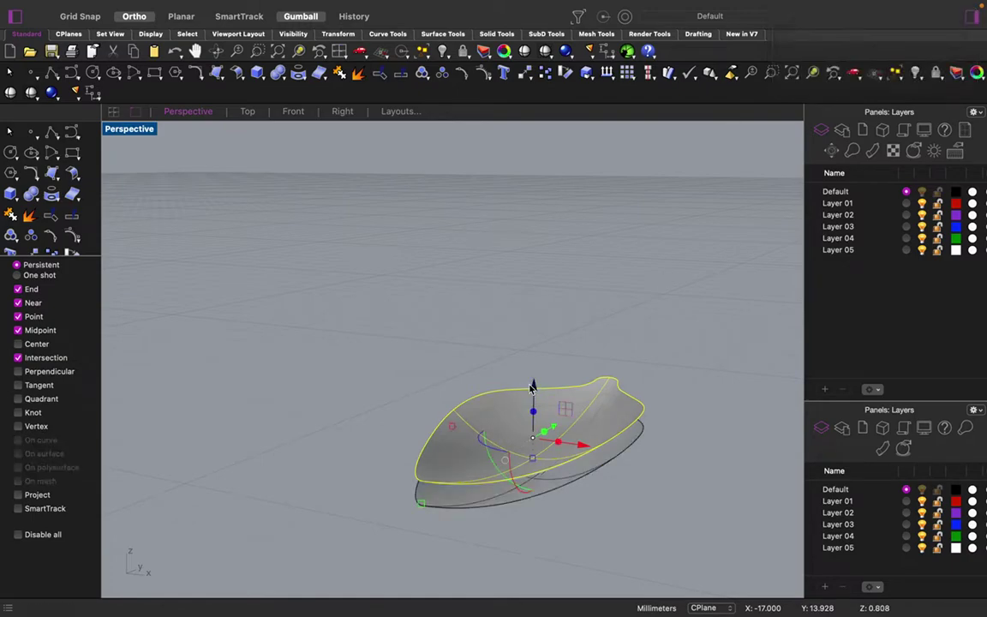
{"action": "left_click", "coordinate": [663, 470]}
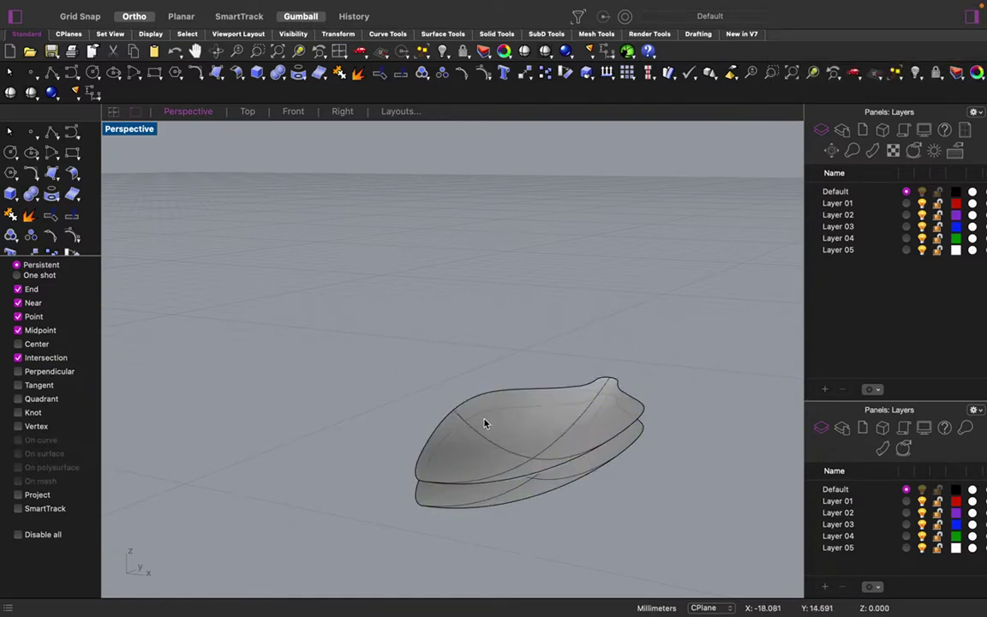
Check the objects in the two petal layers and delete the leftover outline curve on the lower petal's edge.
{"action": "right_click_drag", "start_coordinate": [446, 420], "coordinate": [445, 393]}
{"action": "left_click_drag", "start_coordinate": [378, 382], "coordinate": [713, 555]}
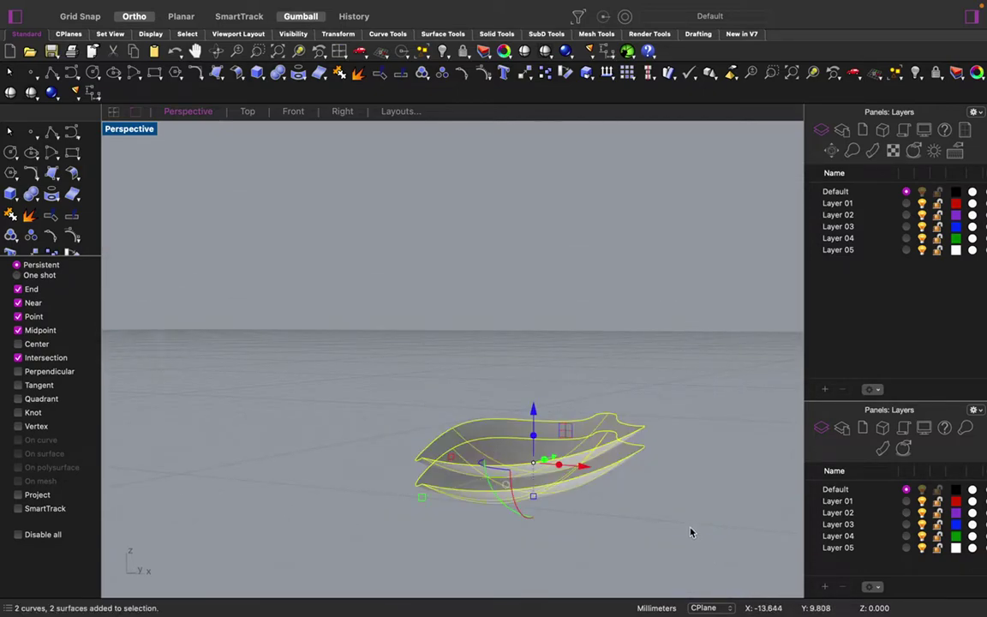
{"action": "left_click", "coordinate": [691, 530]}
{"action": "left_click", "coordinate": [644, 432]}
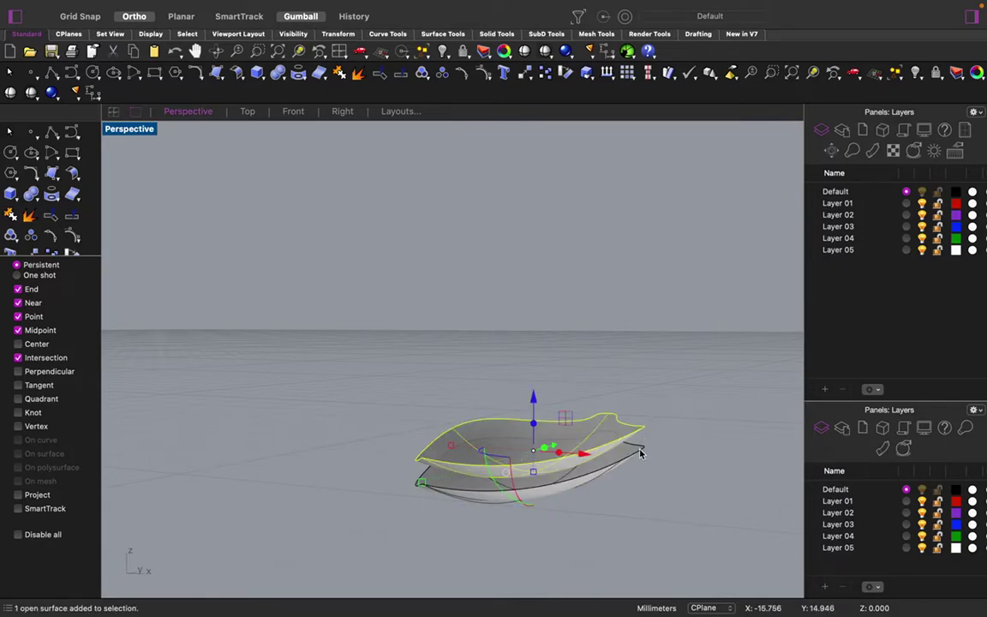
{"action": "left_click", "coordinate": [676, 507]}
{"action": "left_click", "coordinate": [636, 463]}
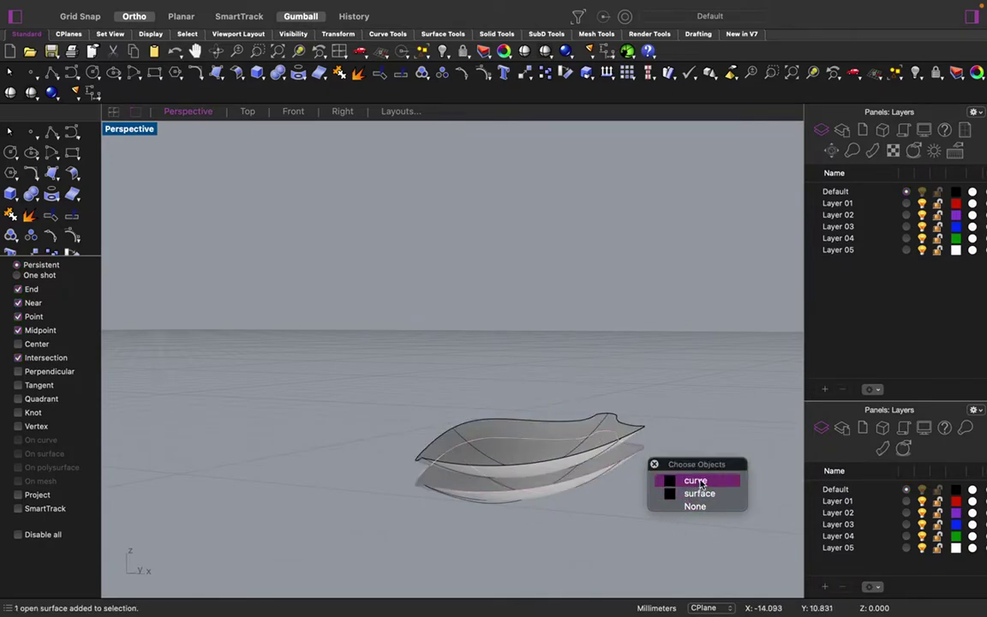
{"action": "left_click", "coordinate": [698, 481]}
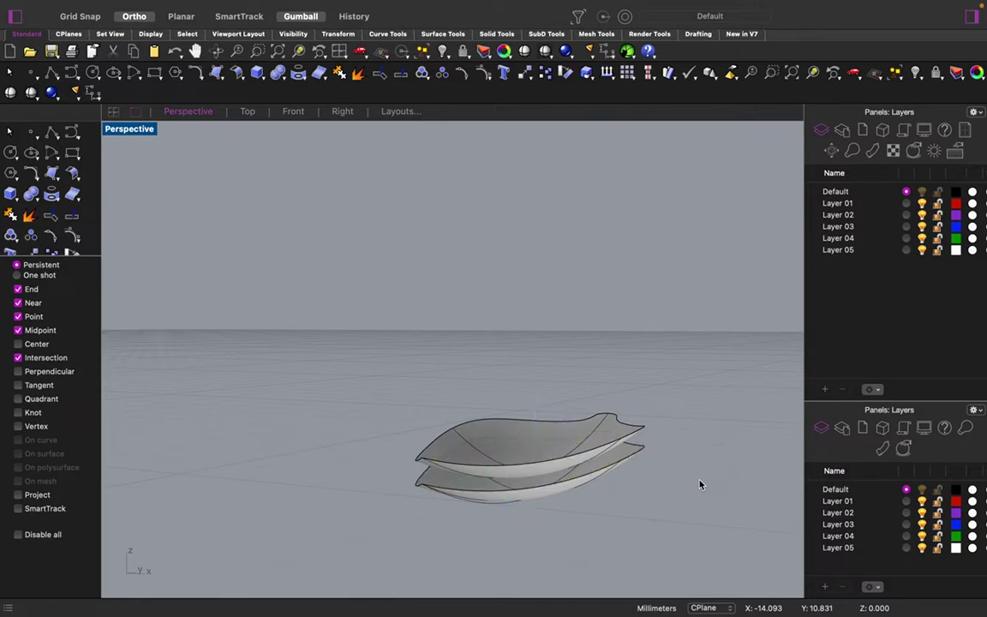
Duplicate the borders of both petal surfaces as curves with DupBorder.
{"action": "left_click_drag", "start_coordinate": [707, 583], "coordinate": [386, 326]}
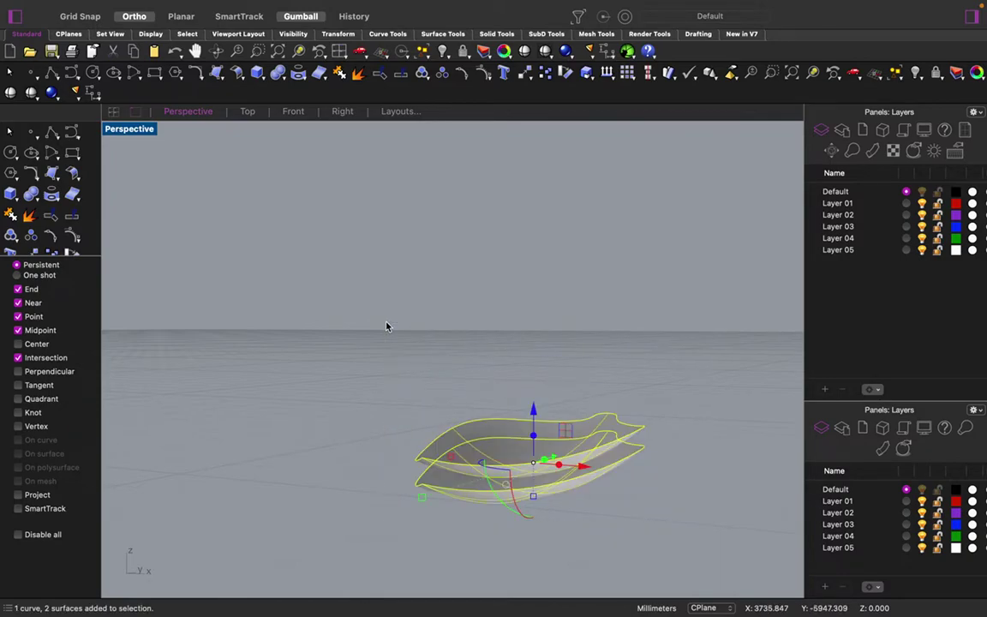
{"action": "type", "text": "DupBorder"}
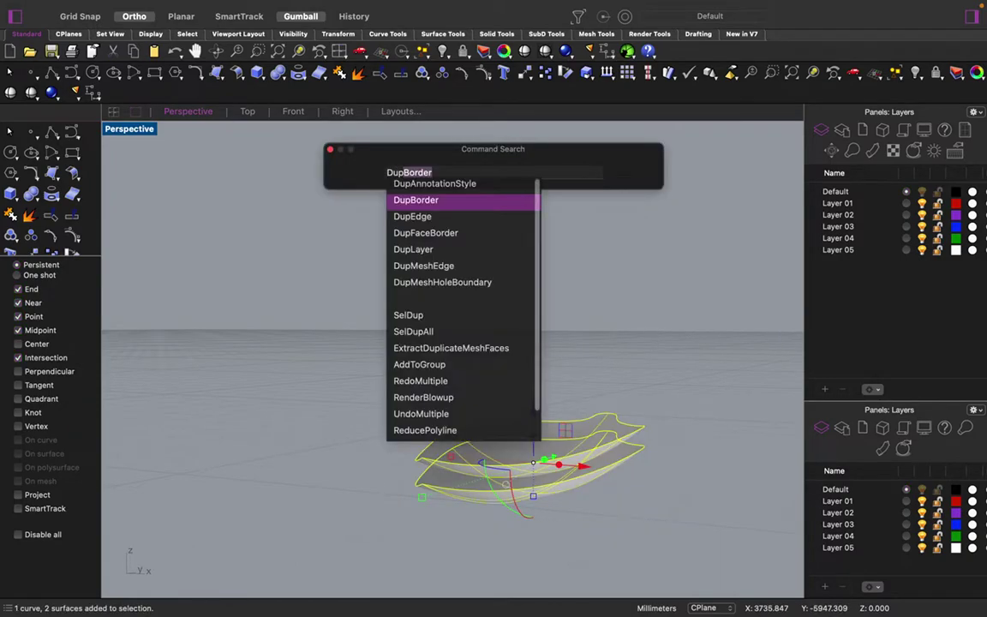
{"action": "key", "text": "Return"}
{"action": "key", "text": "Escape"}
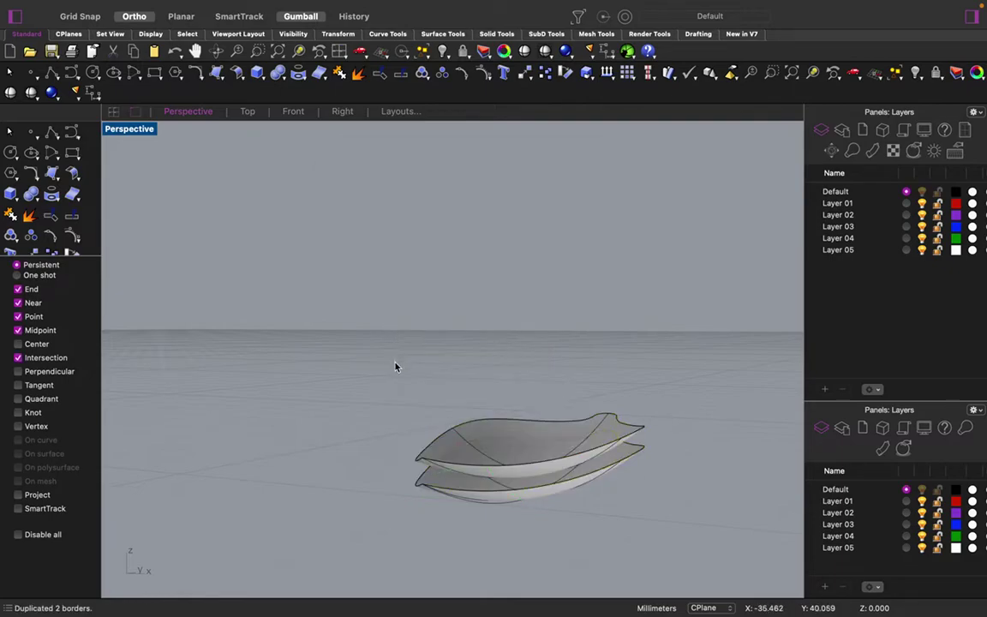
Loft a side wall between the upper and lower petal border curves, using the Normal style without simplifying the cross sections.
{"action": "right_click_drag", "start_coordinate": [414, 409], "coordinate": [436, 449]}
{"action": "left_click", "coordinate": [432, 451]}
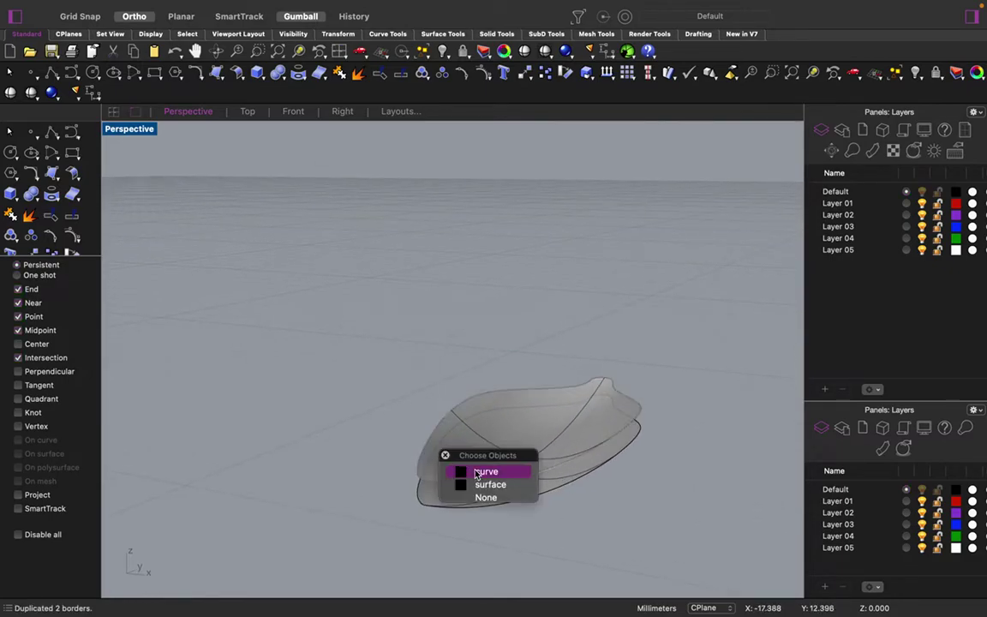
{"action": "left_click", "coordinate": [454, 470]}
{"action": "left_click", "coordinate": [433, 501], "text": "shift"}
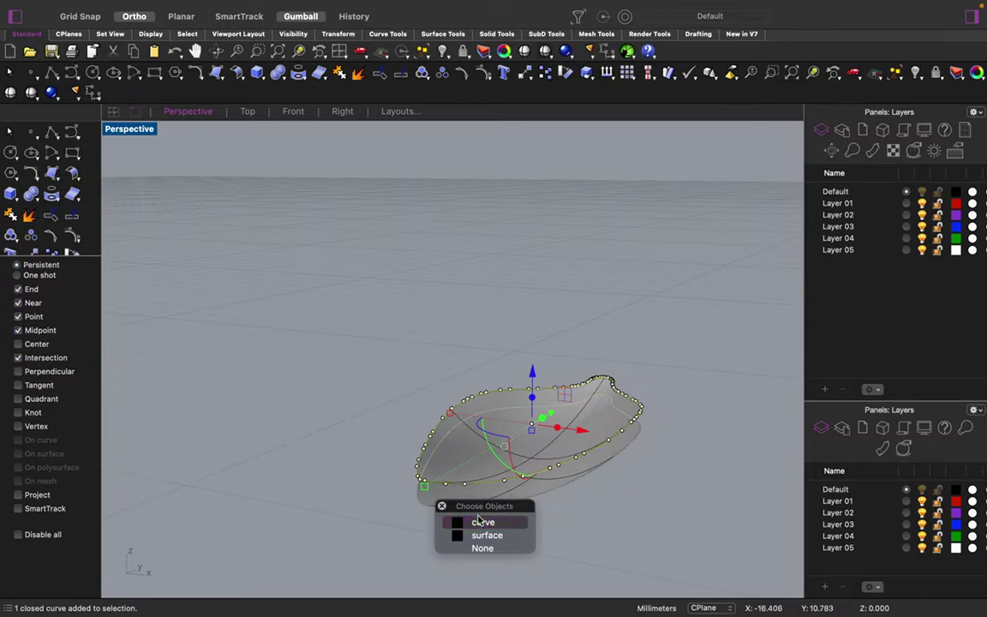
{"action": "left_click", "coordinate": [477, 523]}
{"action": "type", "text": "loft"}
{"action": "key", "text": "Return"}
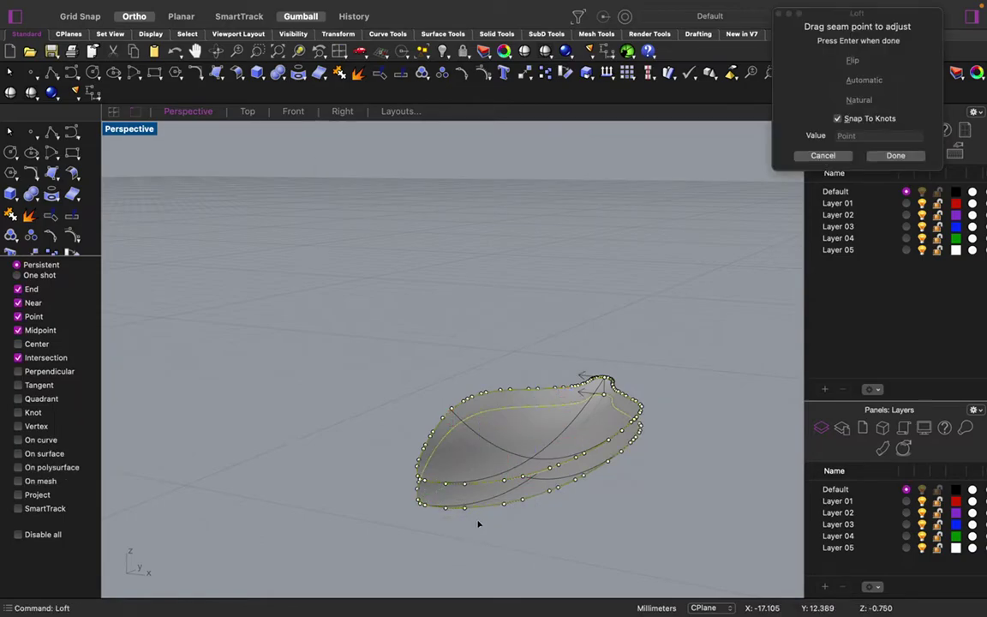
{"action": "left_click", "coordinate": [895, 155]}
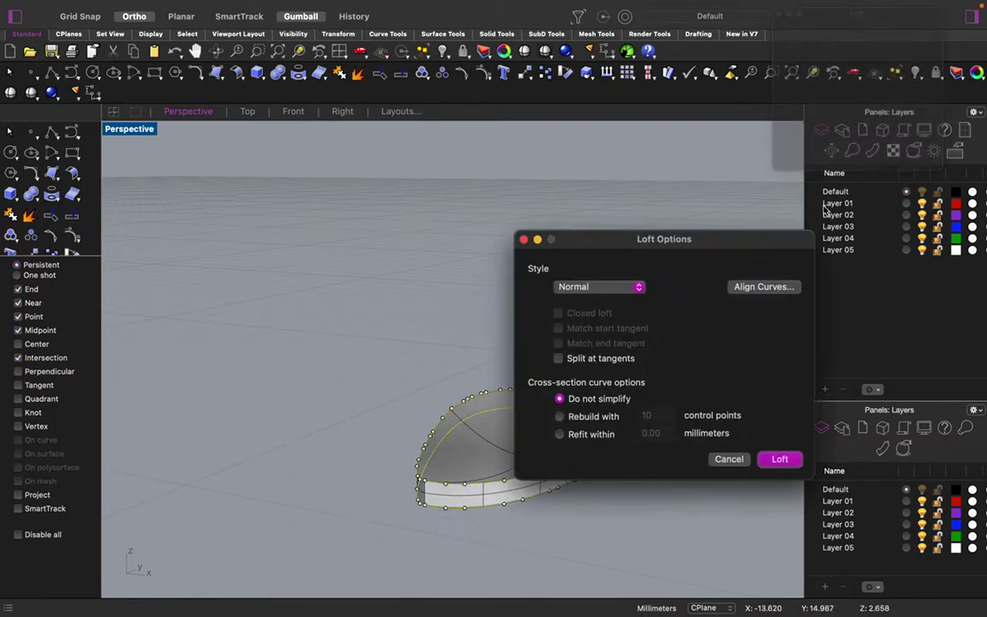
{"action": "left_click", "coordinate": [776, 462]}
{"action": "key", "text": "Escape"}
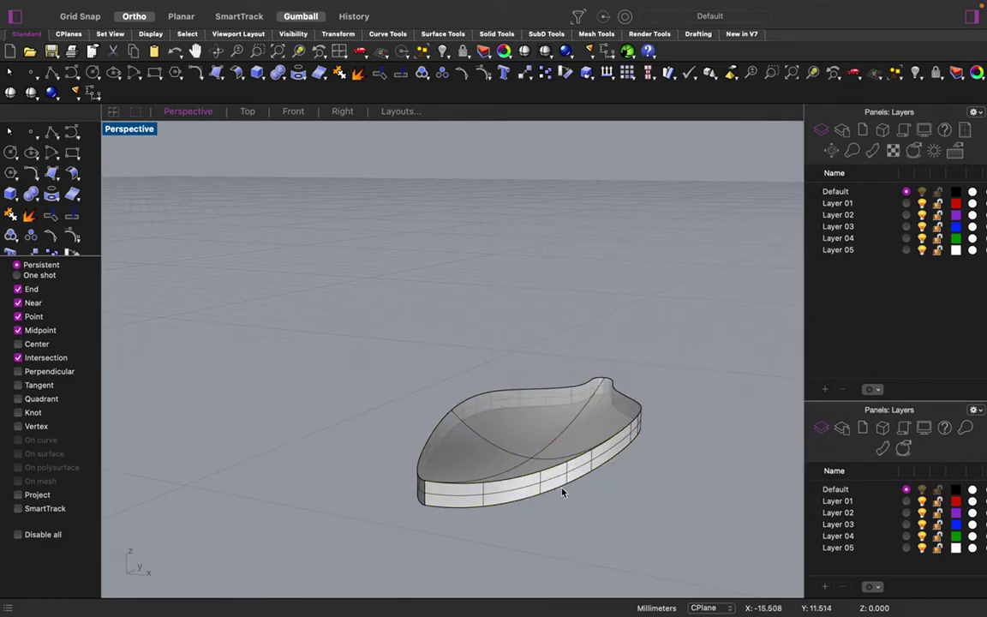
Select all curves with SelCrv and delete them, keeping only the petal's surfaces.
{"action": "left_click", "coordinate": [459, 389]}
{"action": "left_click", "coordinate": [522, 526]}
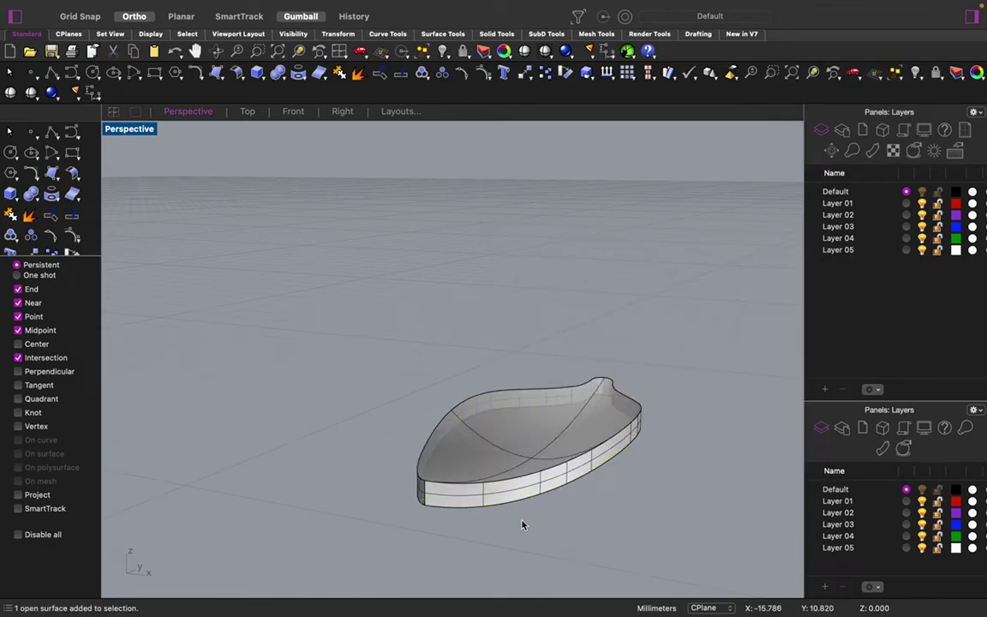
{"action": "type", "text": "SelCrv"}
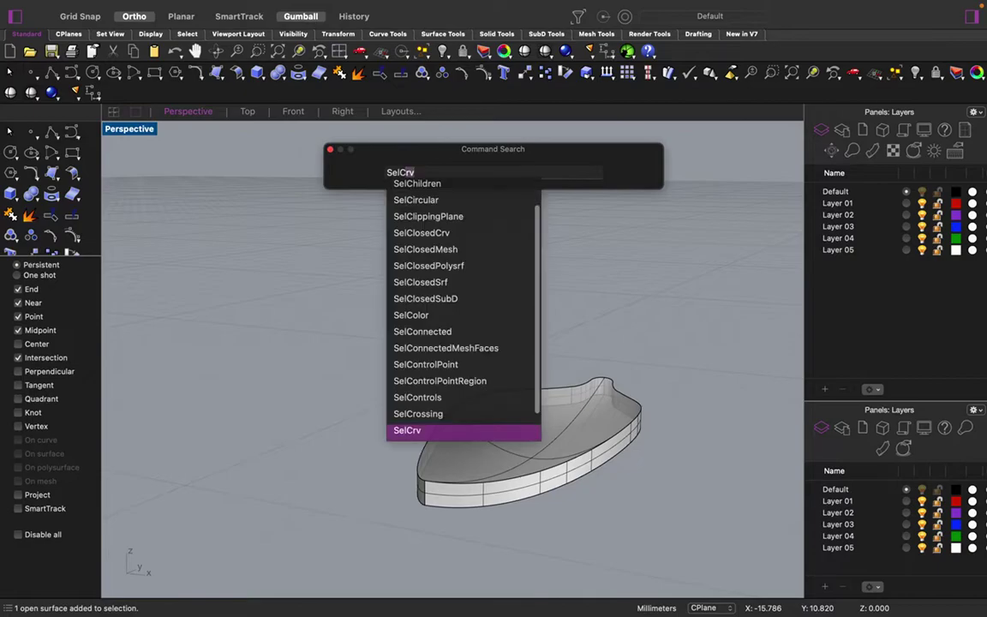
{"action": "key", "text": "Return"}
Select the upper petal surface, side wall and lower petal surface and join them into one closed polysurface.
{"action": "left_click", "coordinate": [486, 488]}
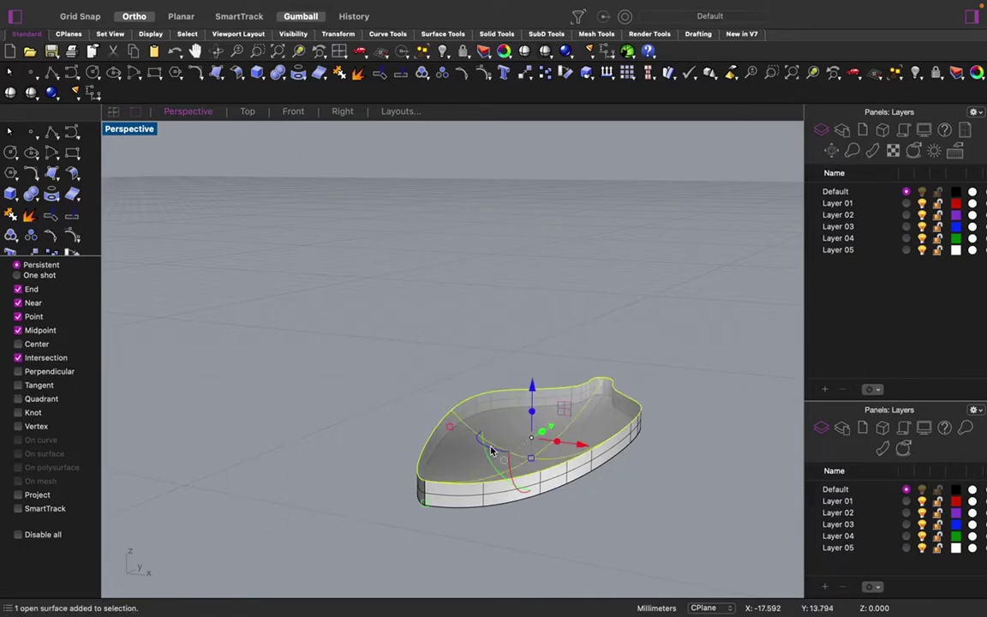
{"action": "left_click", "coordinate": [483, 496]}
{"action": "scroll", "coordinate": [482, 496], "scroll_direction": "down", "scroll_amount": 10}
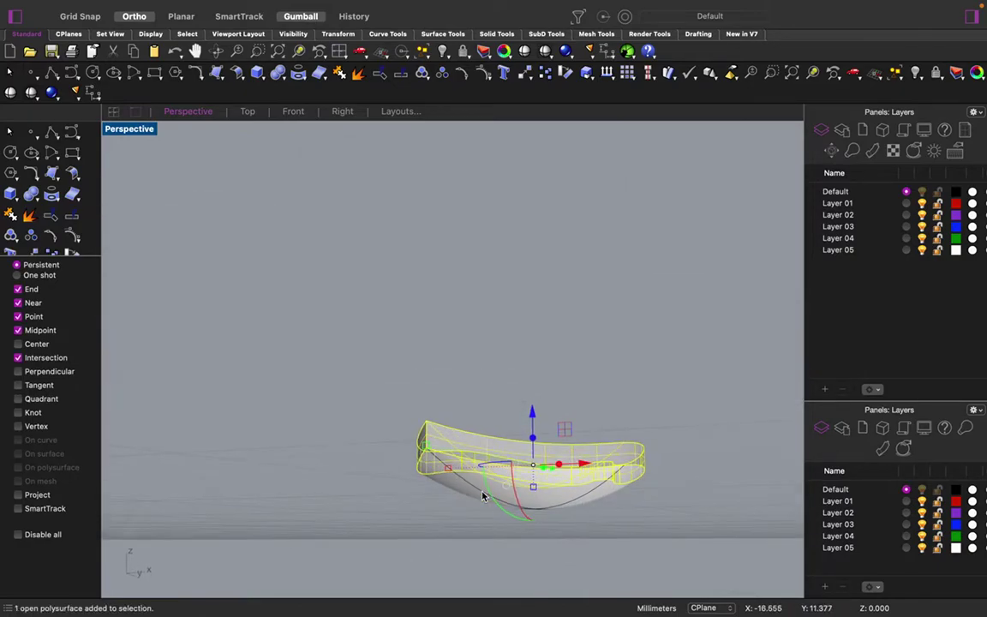
{"action": "left_click", "coordinate": [599, 505], "text": "shift"}
{"action": "scroll", "coordinate": [599, 505], "scroll_direction": "up", "scroll_amount": 10}
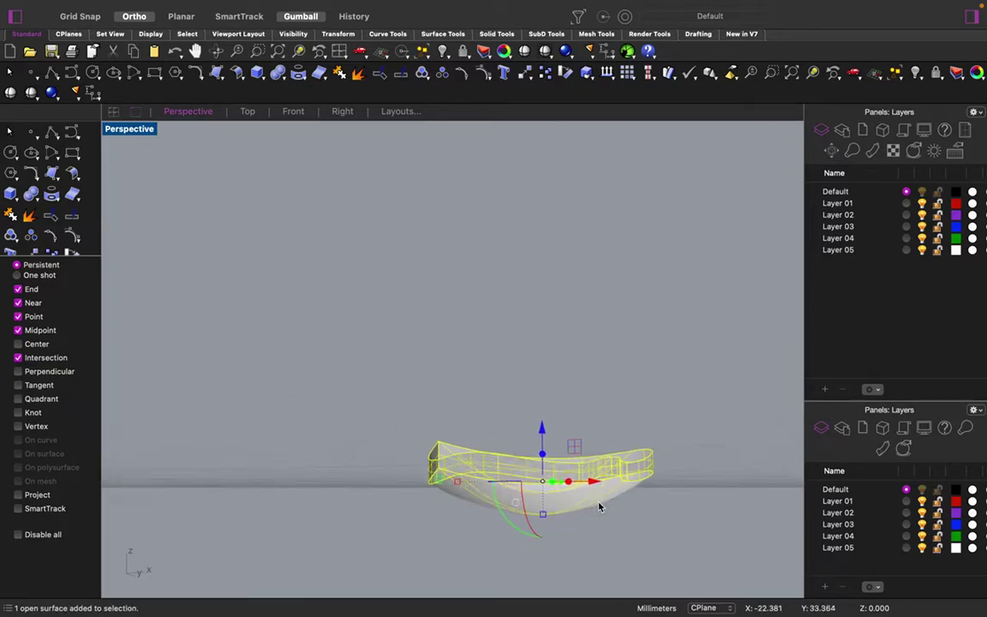
{"action": "scroll", "coordinate": [599, 506], "scroll_direction": "up", "scroll_amount": 5}
{"action": "type", "text": "Join"}
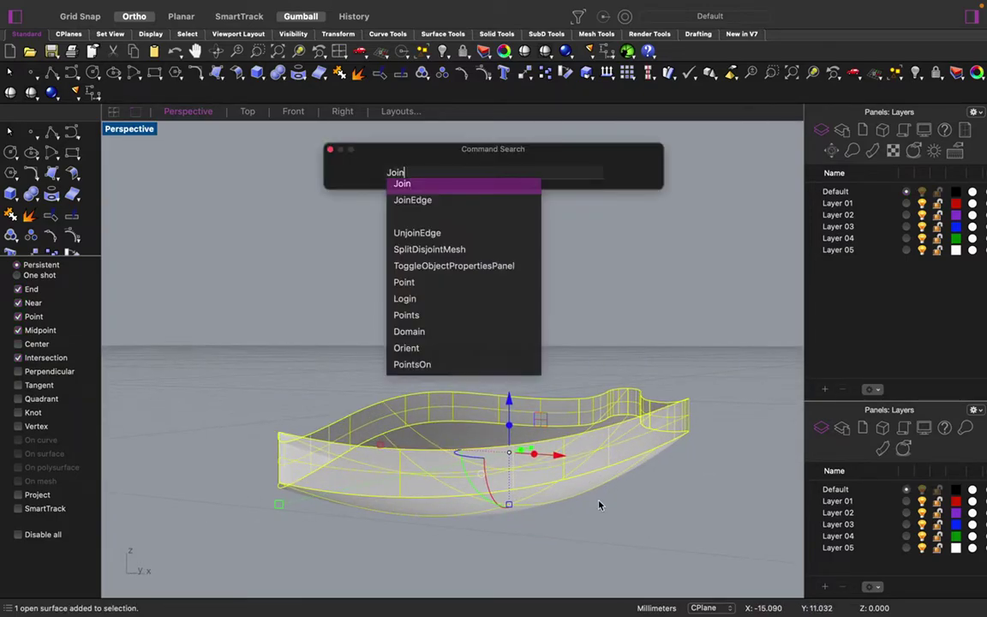
{"action": "key", "text": "Return"}
{"action": "left_click", "coordinate": [368, 297]}
{"action": "scroll", "coordinate": [326, 377], "scroll_direction": "up", "scroll_amount": 8}
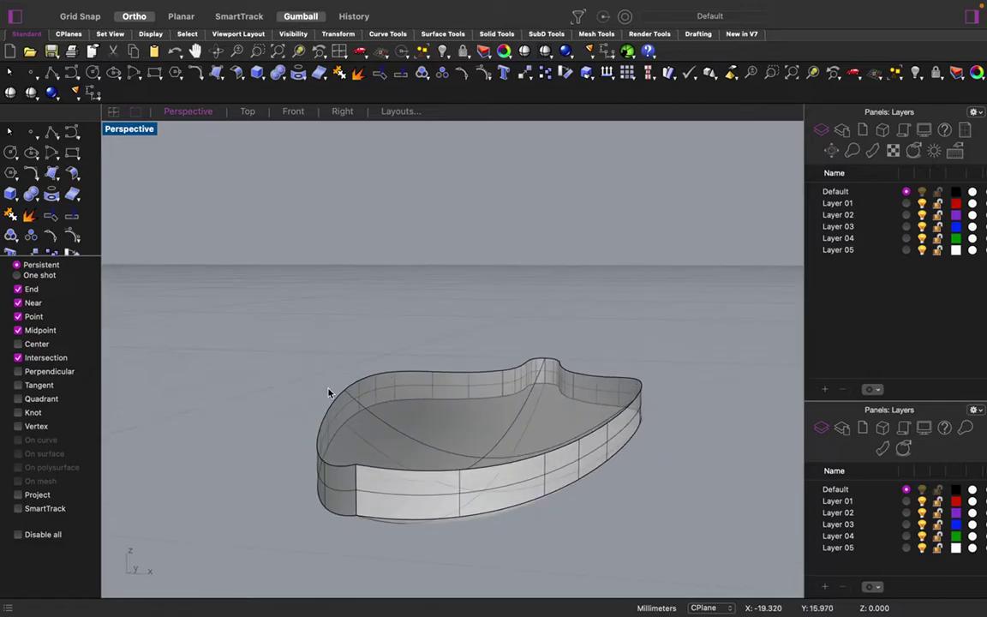
{"action": "scroll", "coordinate": [327, 392], "scroll_direction": "up", "scroll_amount": 6}
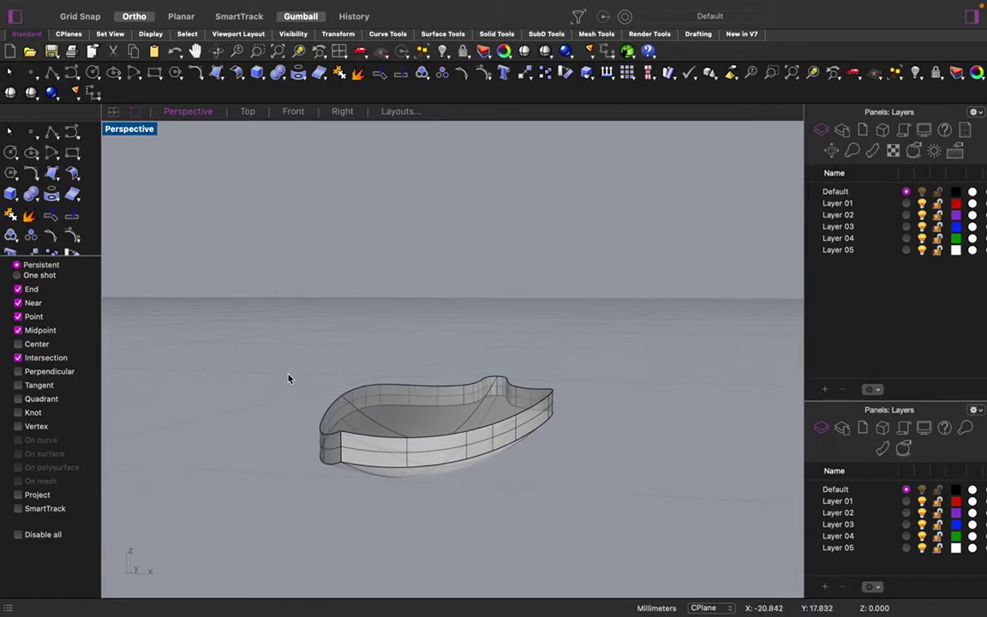
Apply BlendEdge to all edges of the petal body with radius 0.055, Rolling Ball rail type and Trim And Join.
{"action": "type", "text": "blen"}
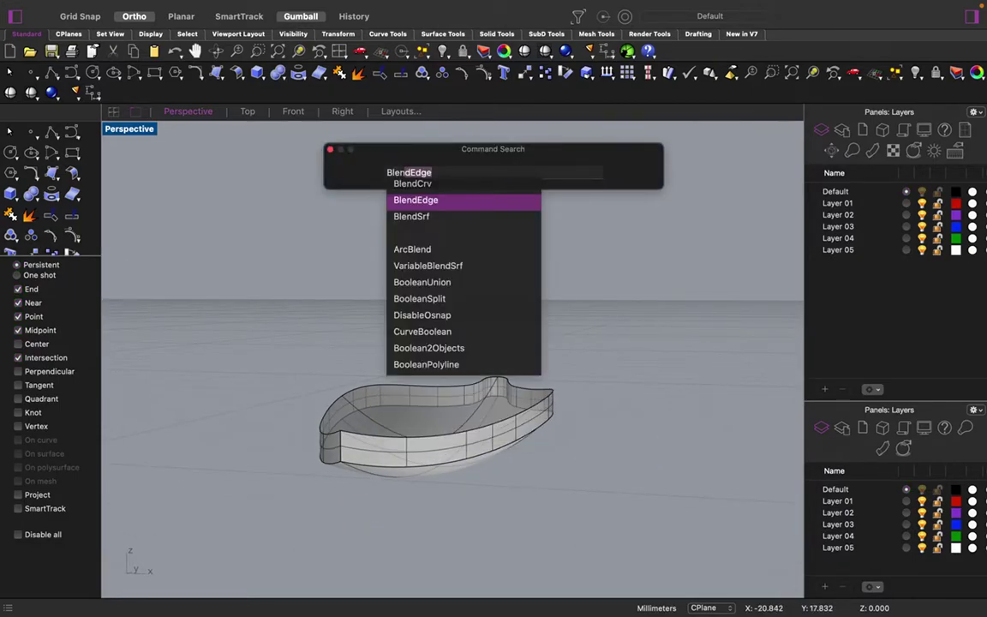
{"action": "type", "text": "d"}
{"action": "key", "text": "Down"}
{"action": "key", "text": "Up"}
{"action": "key", "text": "Return"}
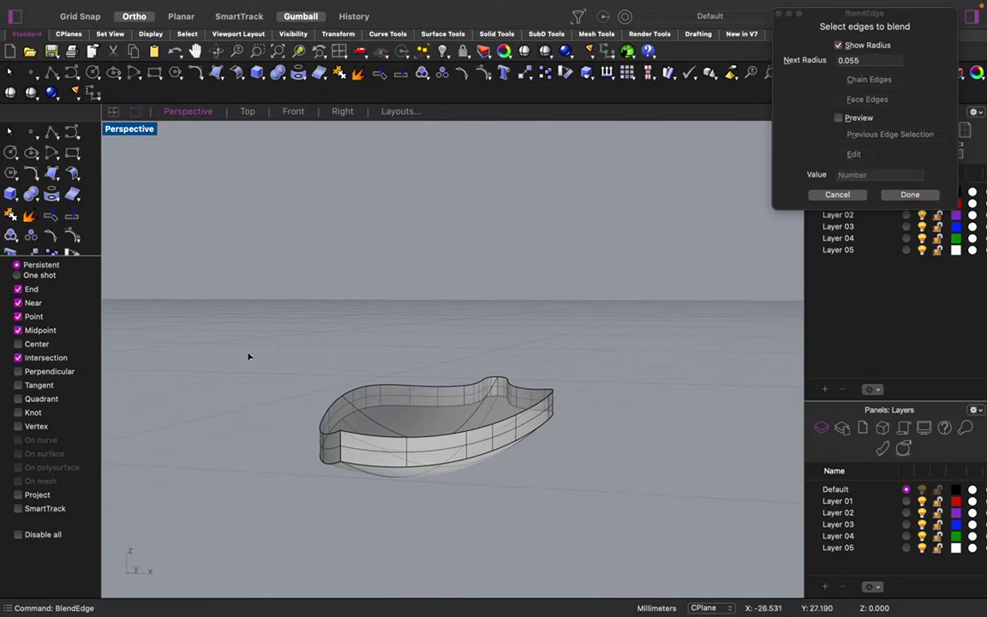
{"action": "left_click_drag", "start_coordinate": [219, 291], "coordinate": [619, 547]}
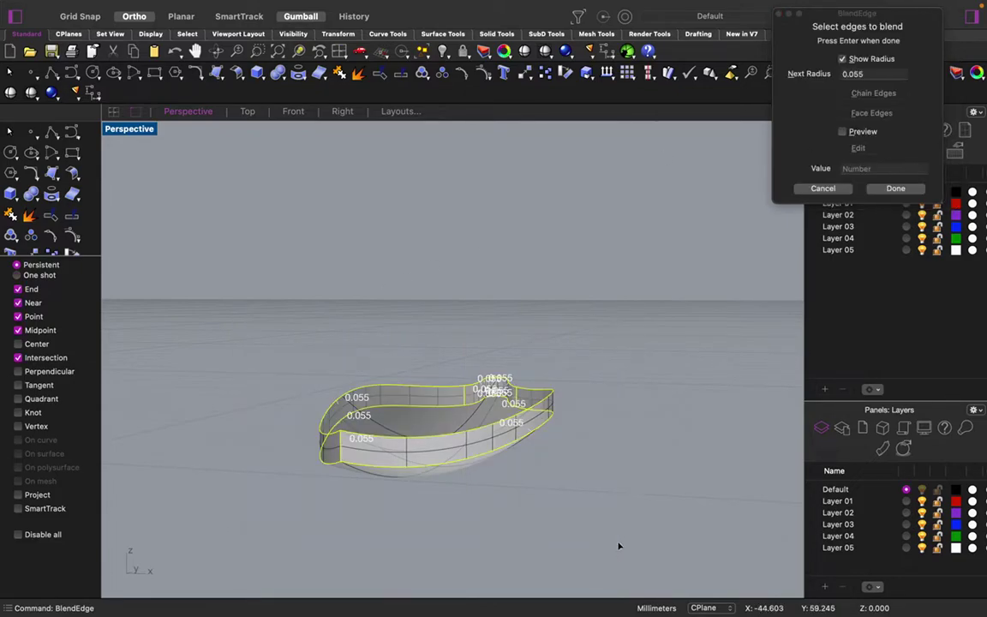
{"action": "key", "text": "Return"}
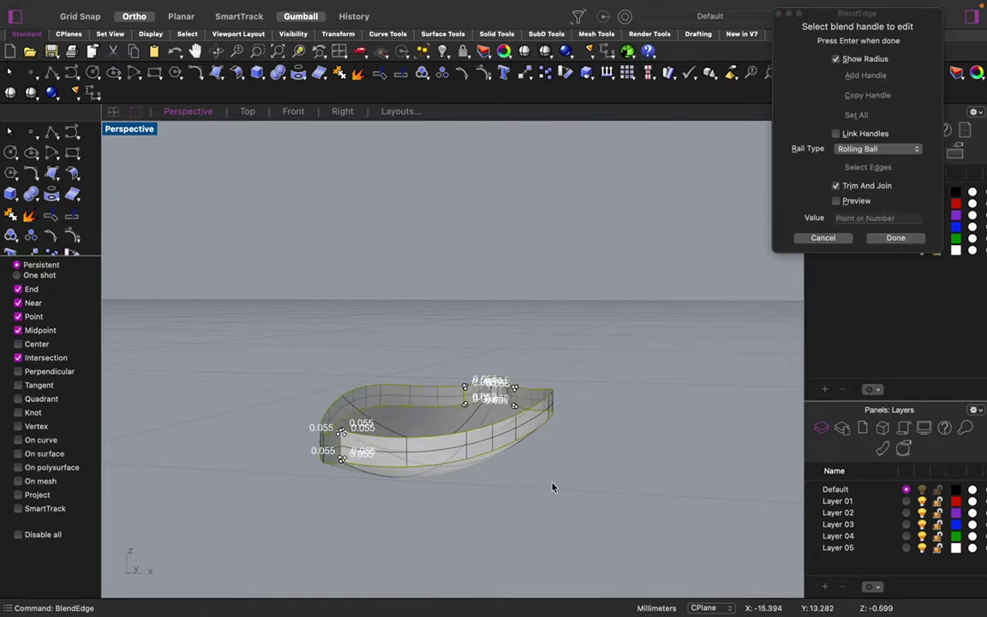
{"action": "key", "text": "Return"}
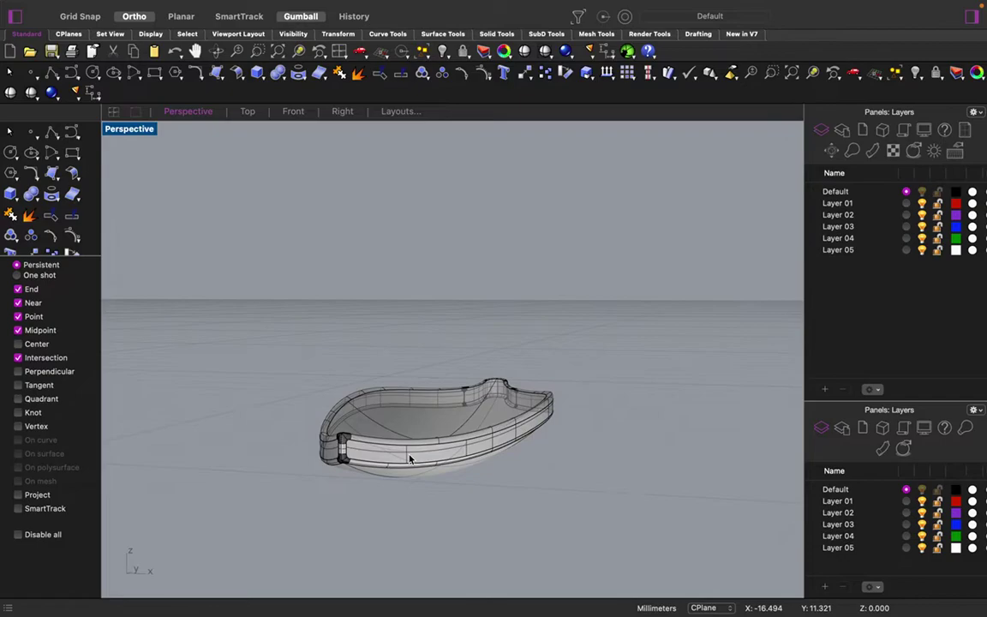
Examine the blended edges around the petal's tip, side wall and underside.
{"action": "scroll", "coordinate": [349, 455], "scroll_direction": "up", "scroll_amount": 5}
{"action": "scroll", "coordinate": [348, 455], "scroll_direction": "left", "scroll_amount": 10}
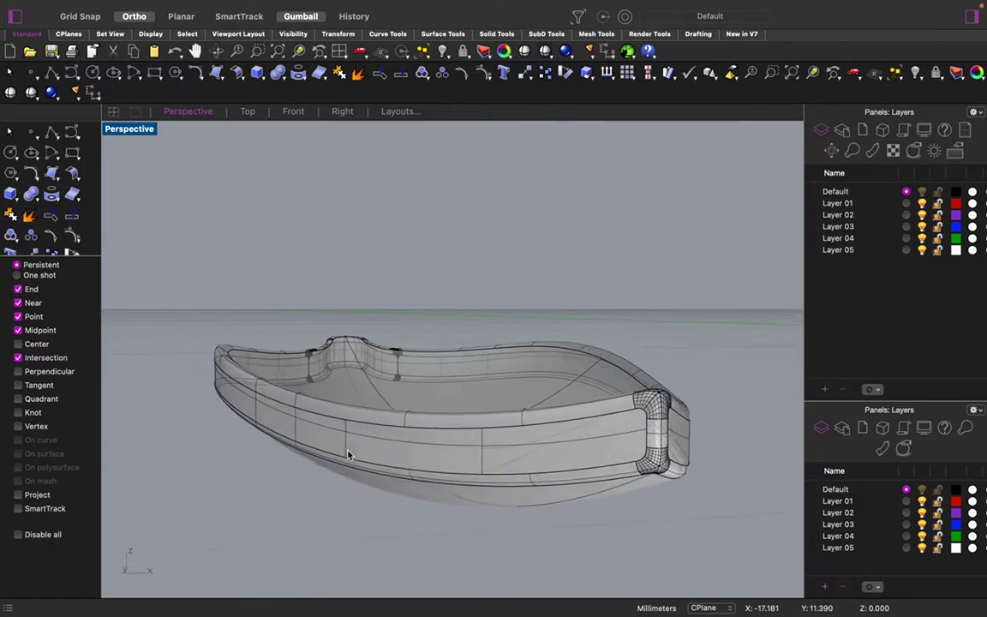
{"action": "scroll", "coordinate": [349, 455], "scroll_direction": "up", "scroll_amount": 5}
{"action": "scroll", "coordinate": [349, 456], "scroll_direction": "left", "scroll_amount": 10}
{"action": "scroll", "coordinate": [349, 455], "scroll_direction": "down", "scroll_amount": 5}
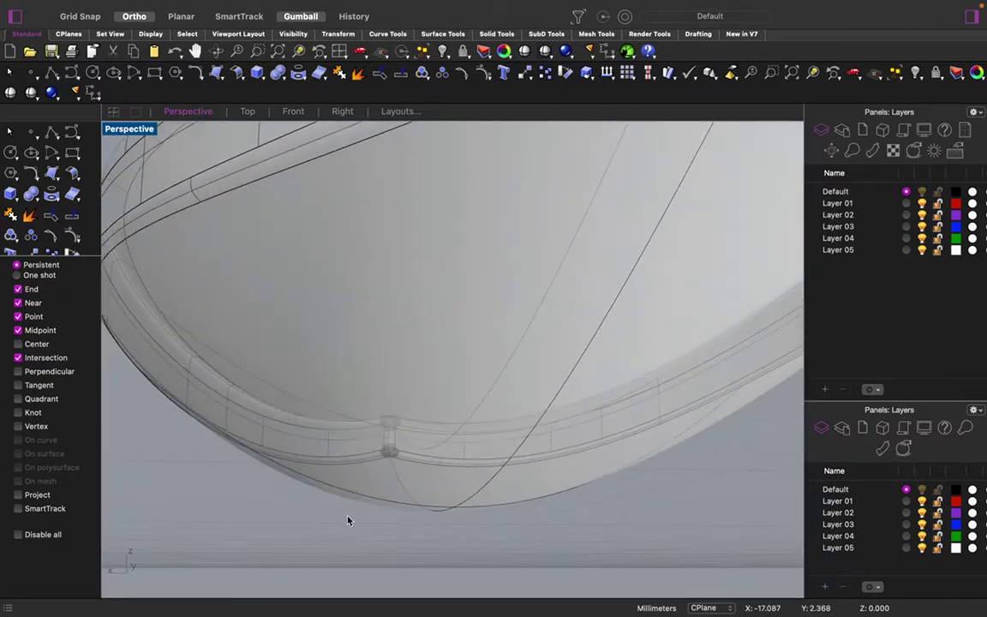
{"action": "scroll", "coordinate": [348, 520], "scroll_direction": "down", "scroll_amount": 5}
{"action": "scroll", "coordinate": [349, 520], "scroll_direction": "left", "scroll_amount": 10}
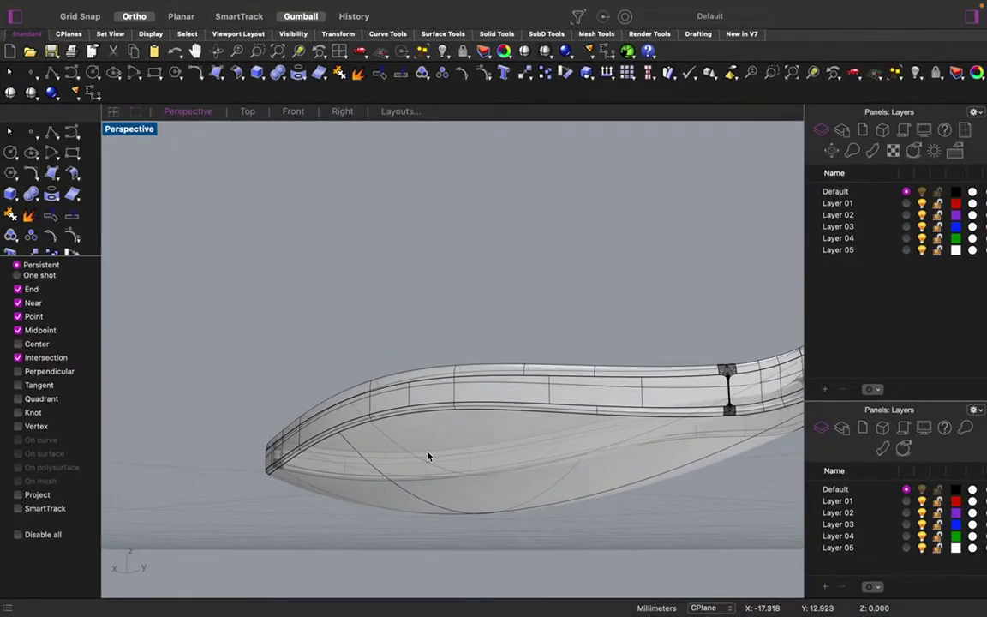
{"action": "scroll", "coordinate": [430, 457], "scroll_direction": "left", "scroll_amount": 5}
{"action": "scroll", "coordinate": [425, 454], "scroll_direction": "right", "scroll_amount": 2}
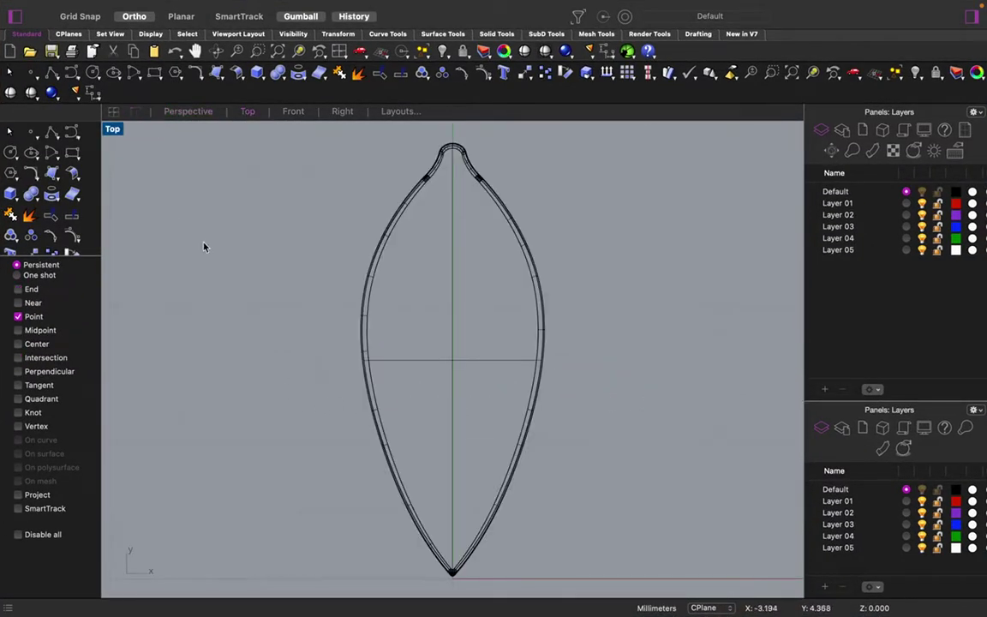
Check the flower reference photo, turn on Grid Snap and place a point at the origin by the petal's pointed tip.
{"action": "left_click", "coordinate": [30, 132]}
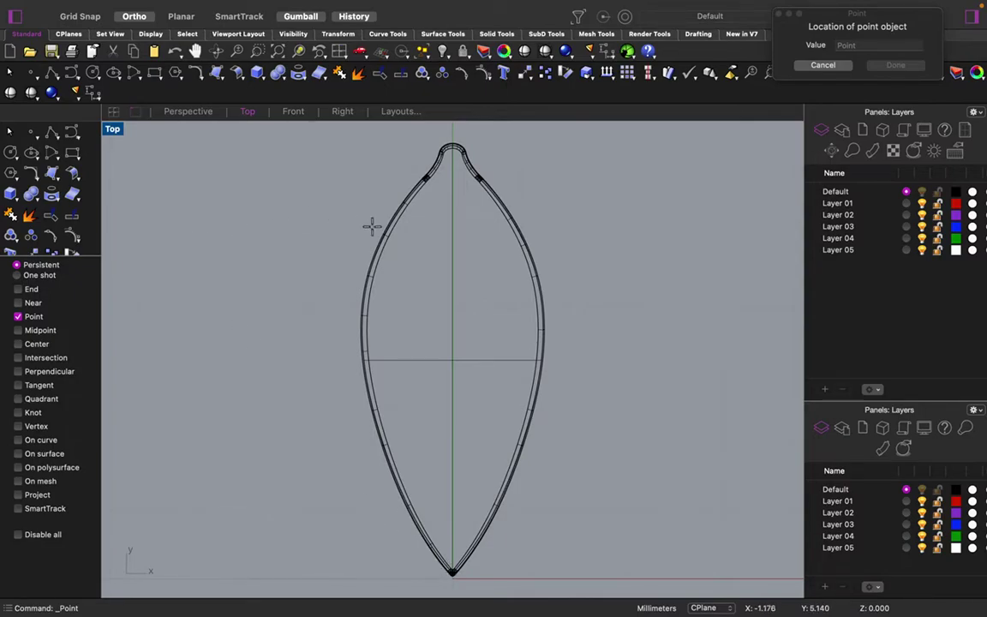
{"action": "key", "text": "ctrl+Right"}
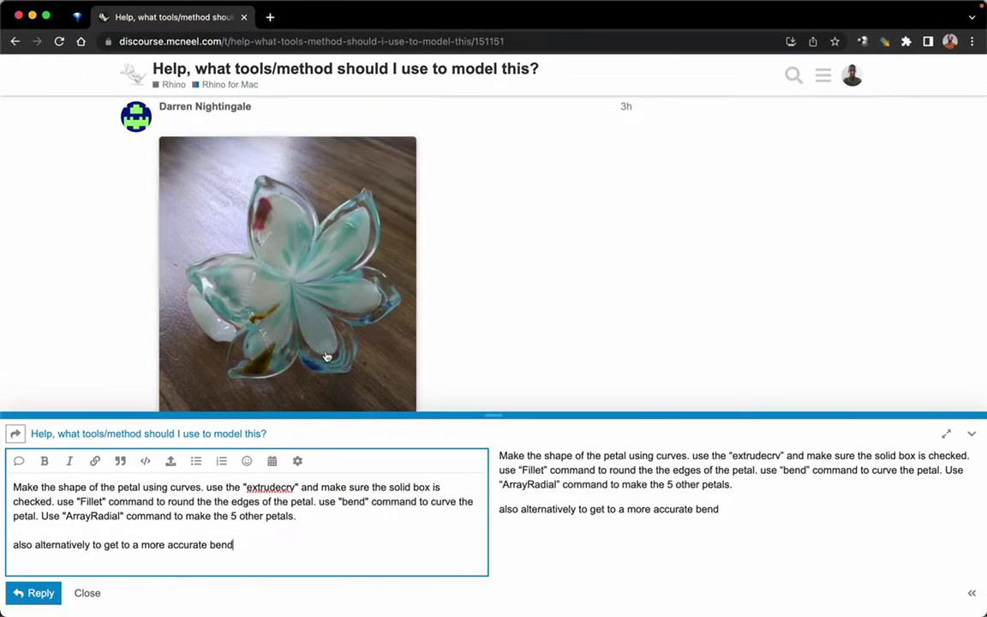
{"action": "key", "text": "ctrl+Left"}
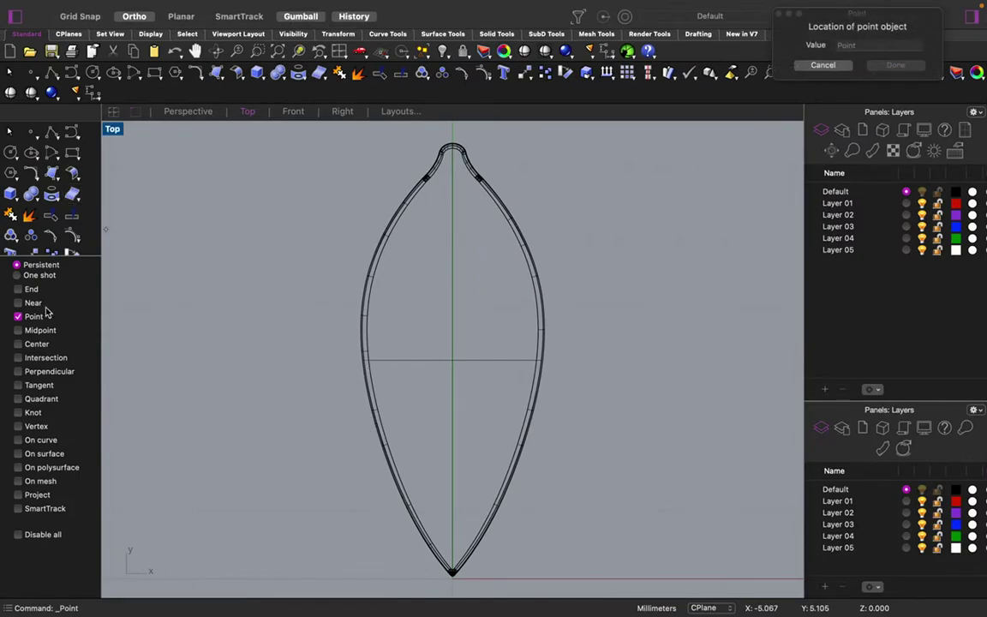
{"action": "left_click", "coordinate": [72, 16]}
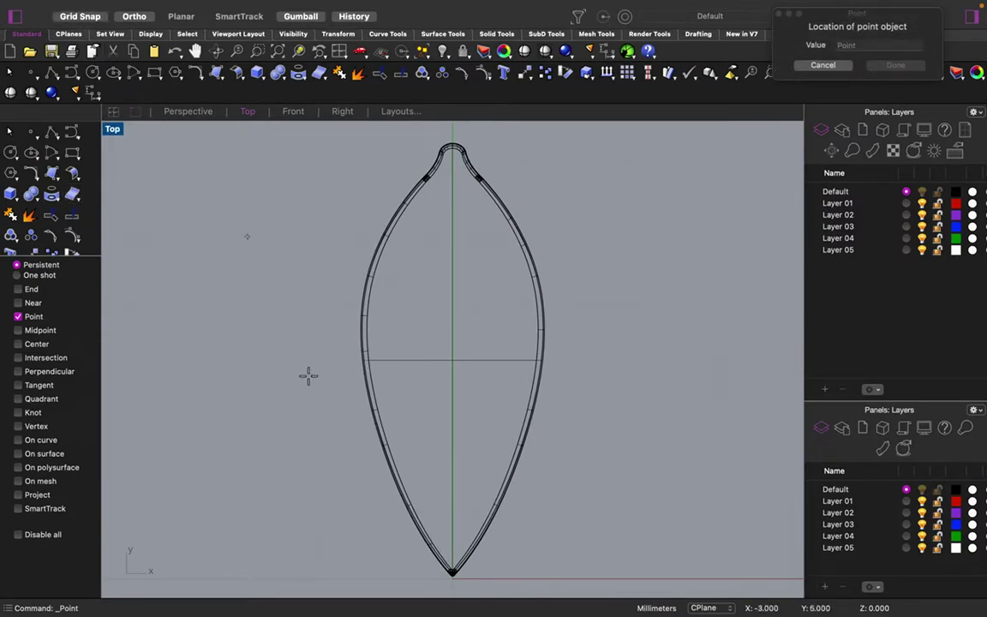
{"action": "left_click", "coordinate": [452, 581]}
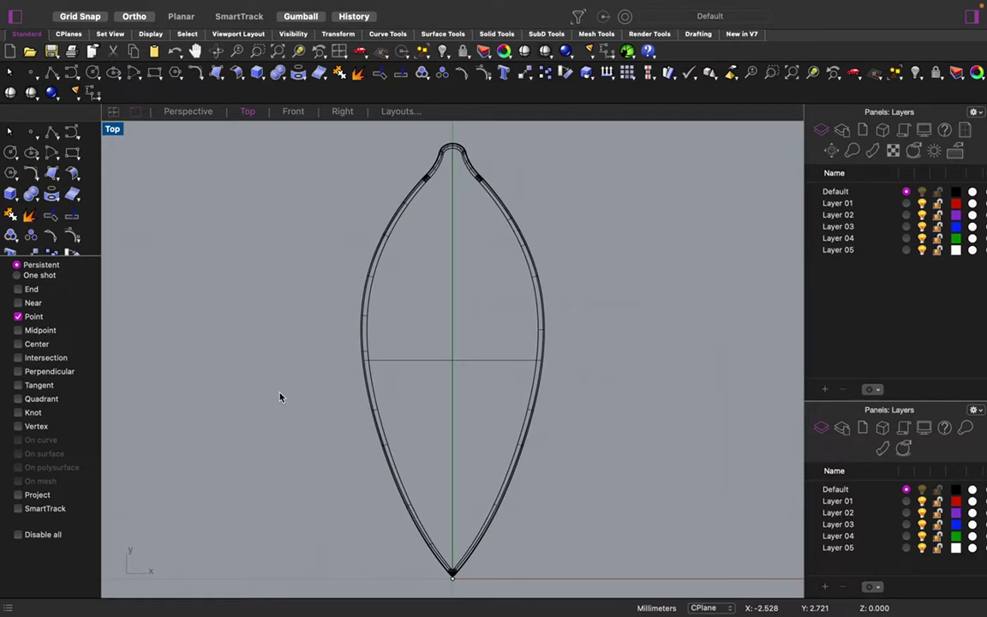
{"action": "key", "text": "Return"}
{"action": "key", "text": "Escape"}
{"action": "scroll", "coordinate": [418, 306], "scroll_direction": "down", "scroll_amount": 3}
{"action": "scroll", "coordinate": [418, 436], "scroll_direction": "up", "scroll_amount": 3}
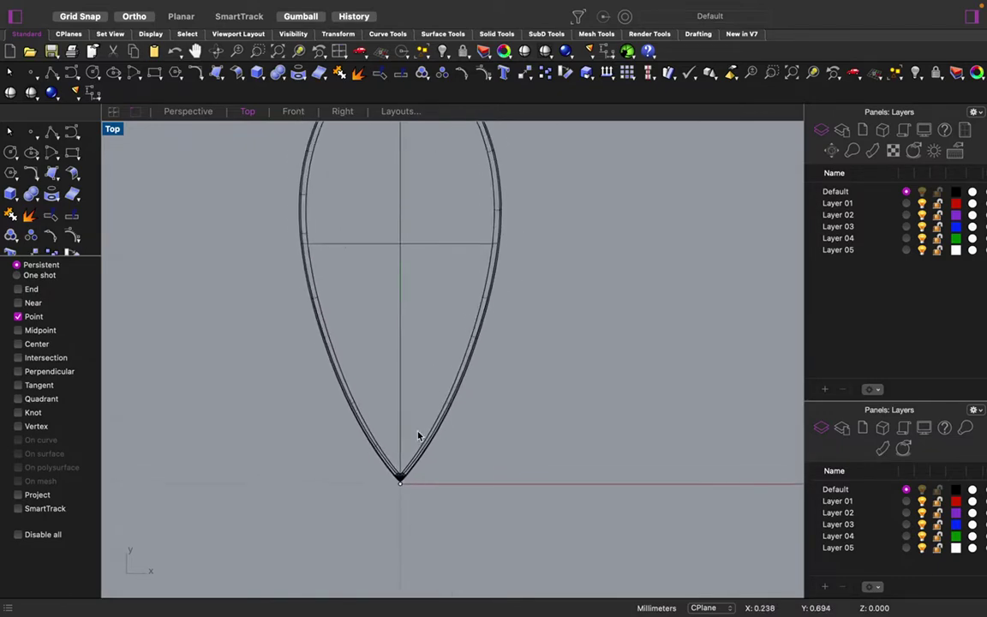
Delete the point object at the origin, keeping only the petal.
{"action": "left_click", "coordinate": [397, 492]}
{"action": "key", "text": "Escape"}
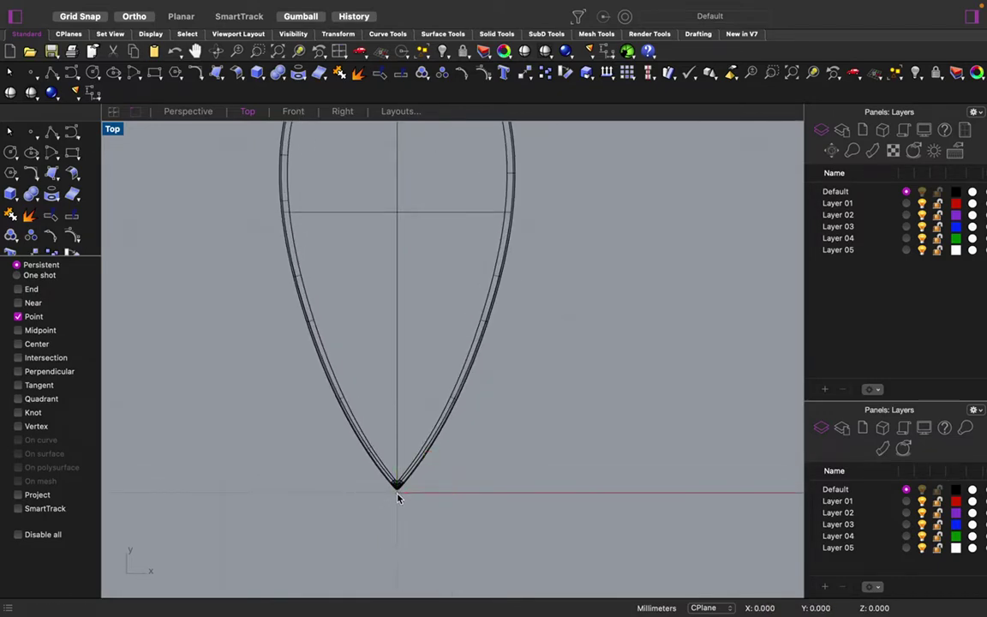
{"action": "scroll", "coordinate": [399, 498], "scroll_direction": "down", "scroll_amount": 3}
{"action": "scroll", "coordinate": [398, 498], "scroll_direction": "up", "scroll_amount": 3}
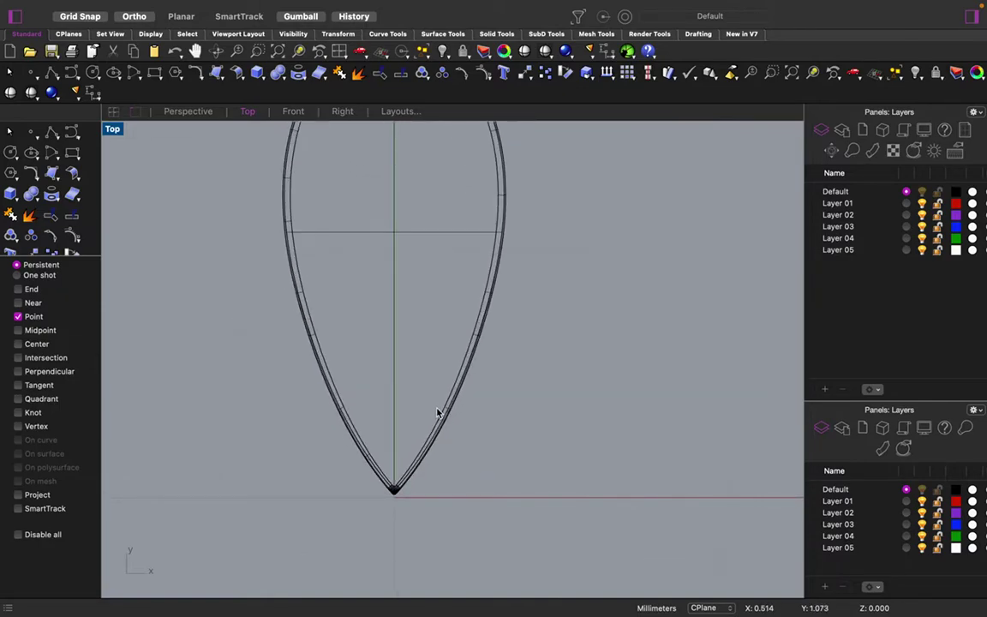
{"action": "scroll", "coordinate": [437, 414], "scroll_direction": "down", "scroll_amount": 3}
{"action": "scroll", "coordinate": [437, 413], "scroll_direction": "up", "scroll_amount": 1}
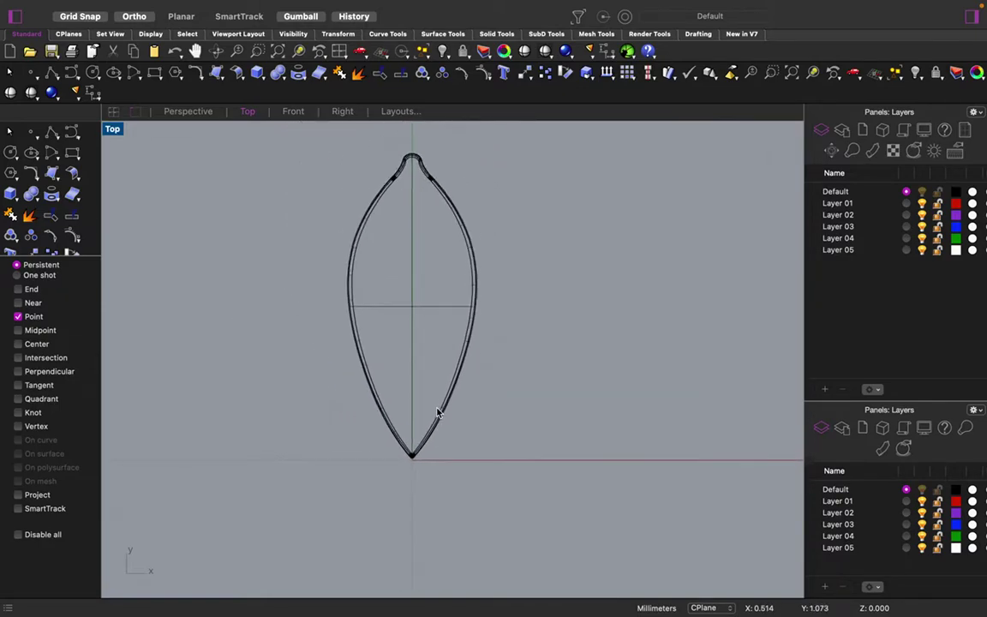
Begin an ArrayPolar of the closed petal with its center at the origin.
{"action": "left_click", "coordinate": [411, 302]}
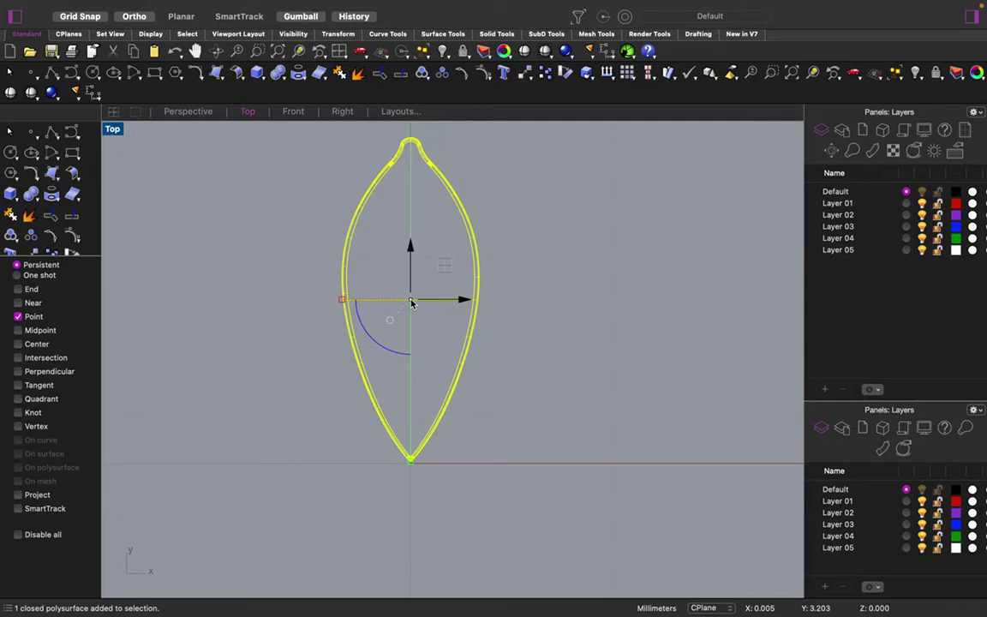
{"action": "key", "text": "super+shift+p"}
{"action": "type", "text": "pol"}
{"action": "key", "text": "BackSpace"}
{"action": "key", "text": "BackSpace"}
{"action": "key", "text": "BackSpace"}
{"action": "key", "text": "BackSpace"}
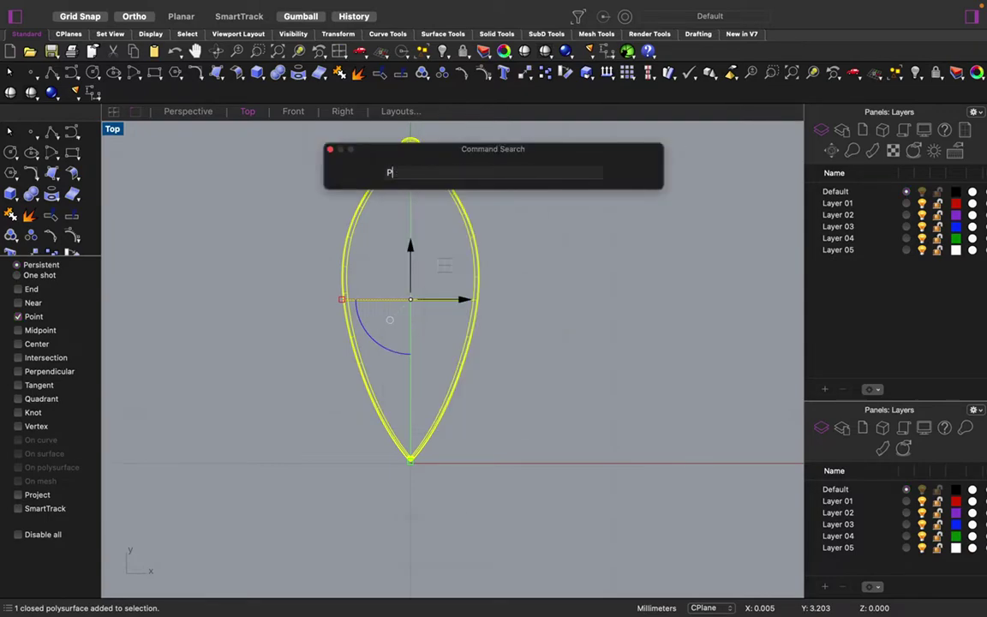
{"action": "type", "text": "ArrayPolar"}
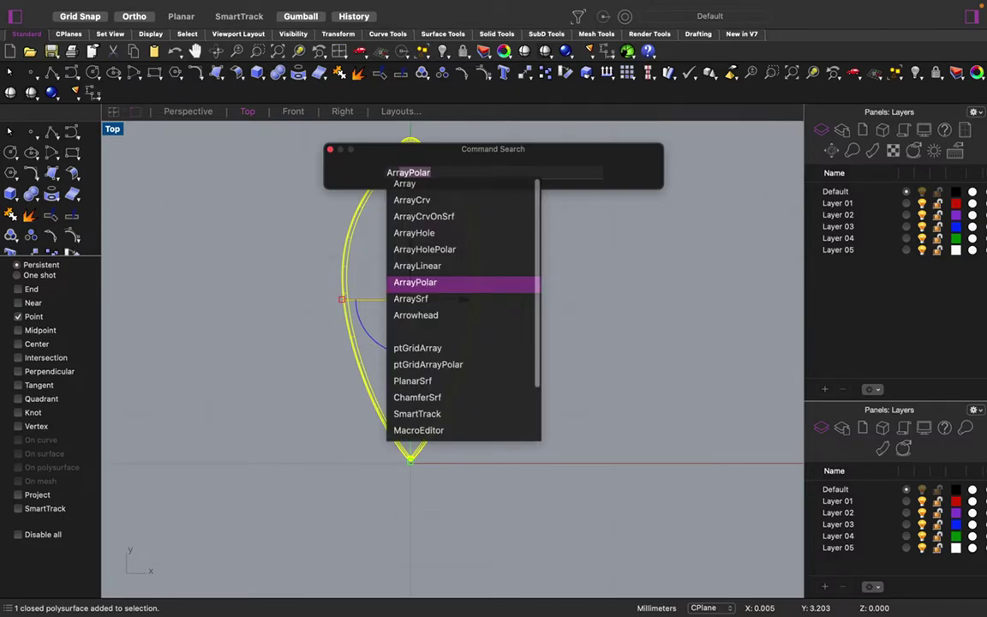
{"action": "key", "text": "Return"}
{"action": "scroll", "coordinate": [432, 520], "scroll_direction": "up", "scroll_amount": 5}
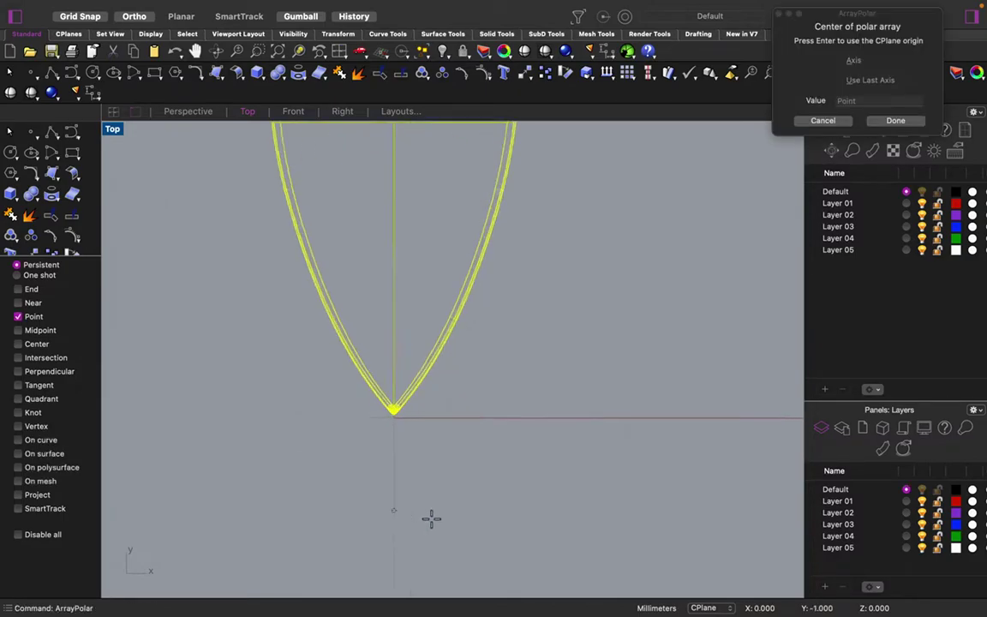
{"action": "left_click", "coordinate": [371, 356]}
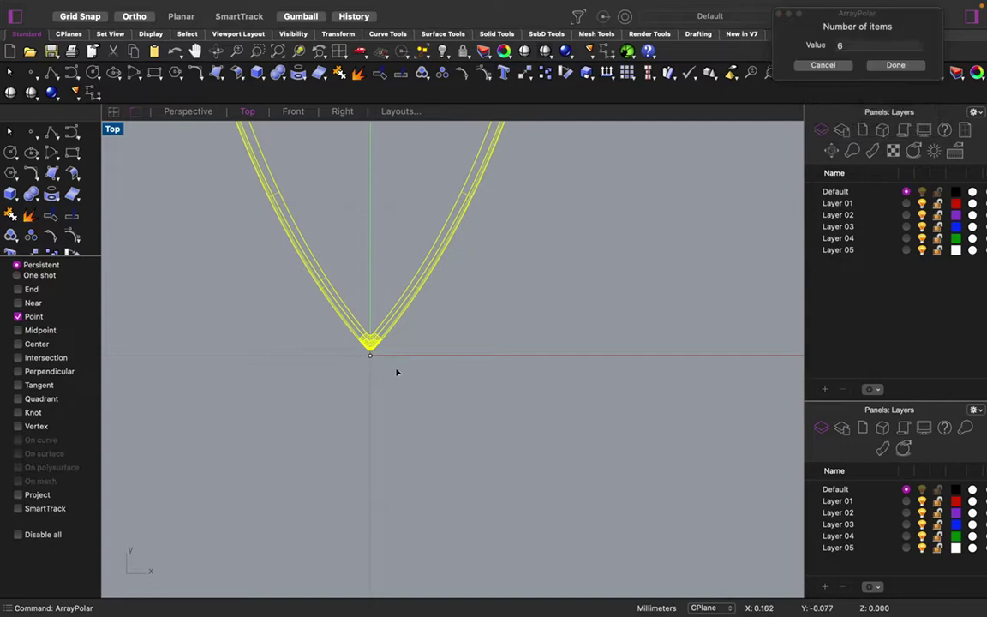
Complete the polar array of the petal with 6 items filling 360 degrees, rotating the copies.
{"action": "scroll", "coordinate": [399, 370], "scroll_direction": "down", "scroll_amount": 4}
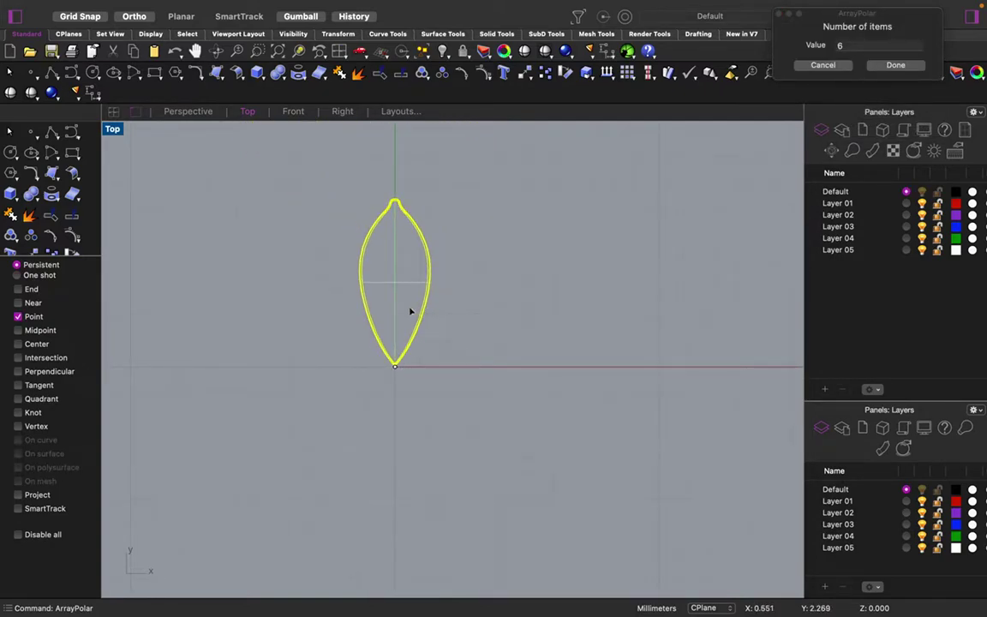
{"action": "left_click", "coordinate": [814, 39]}
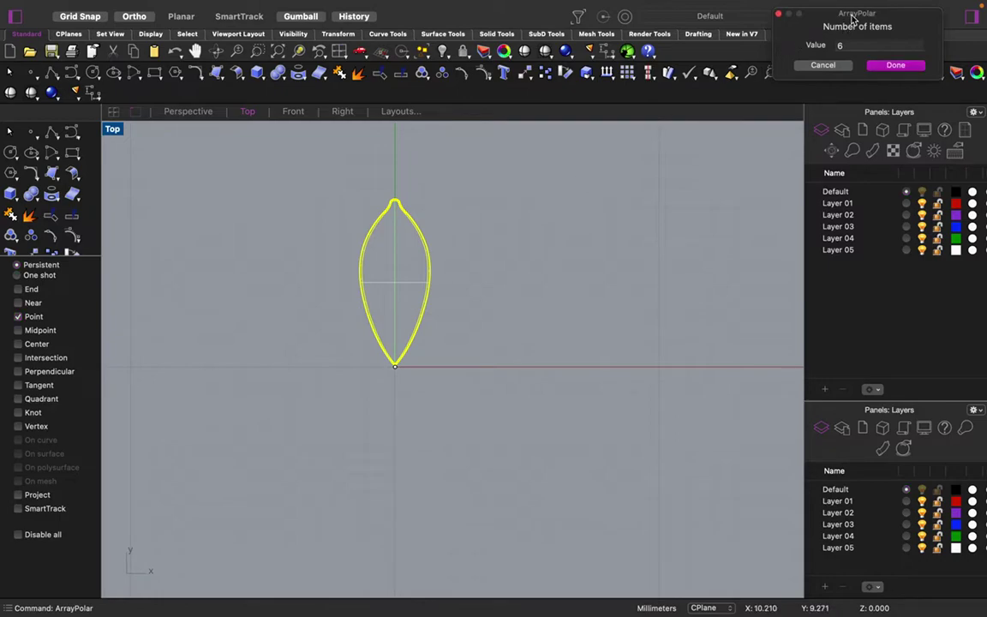
{"action": "left_click_drag", "start_coordinate": [853, 19], "coordinate": [559, 180]}
{"action": "left_click", "coordinate": [484, 254]}
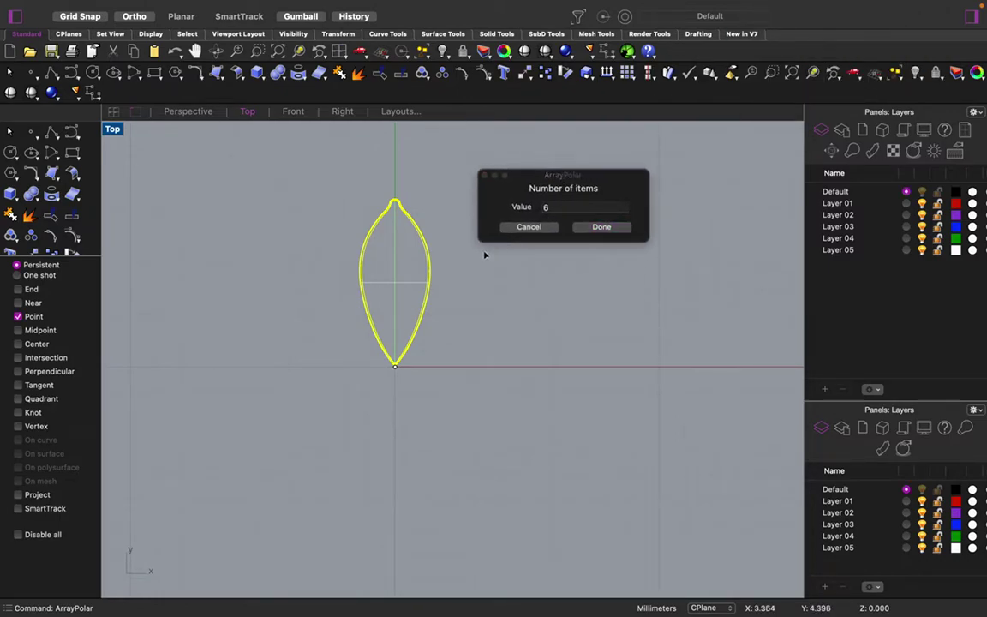
{"action": "key", "text": "Return"}
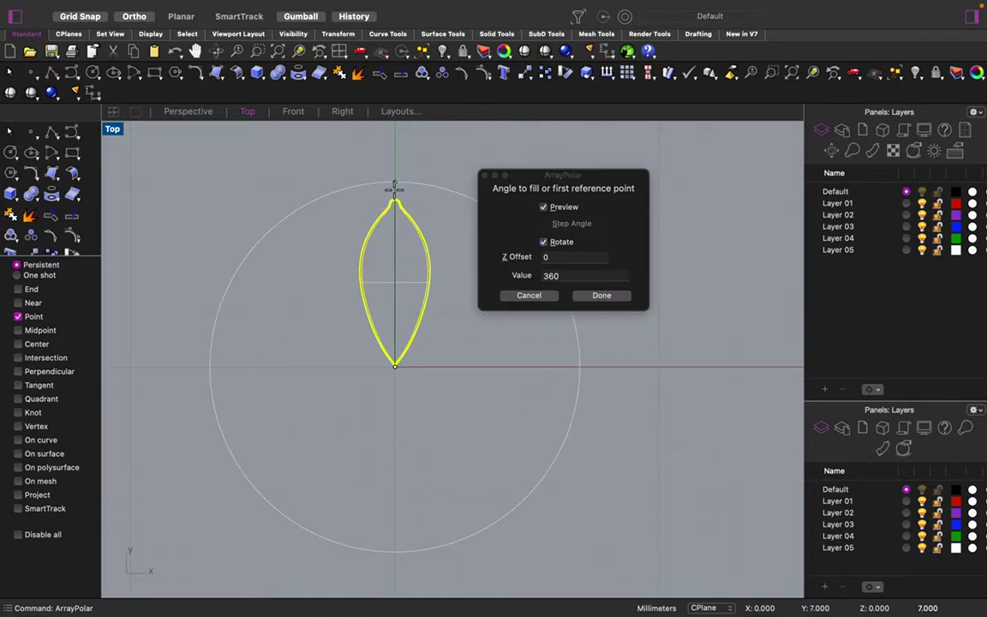
{"action": "left_click", "coordinate": [394, 185]}
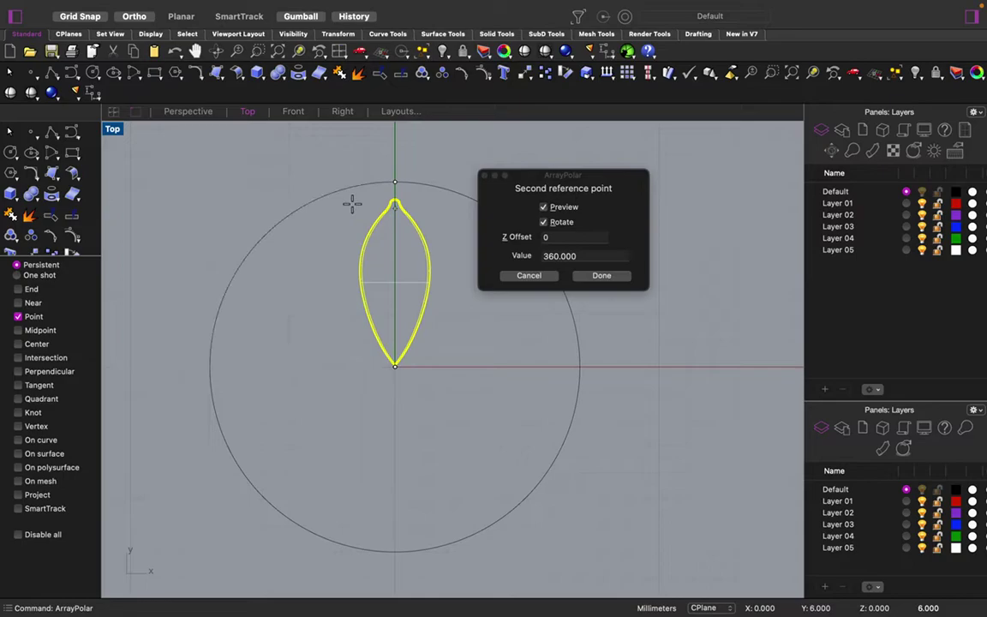
{"action": "left_click", "coordinate": [602, 275]}
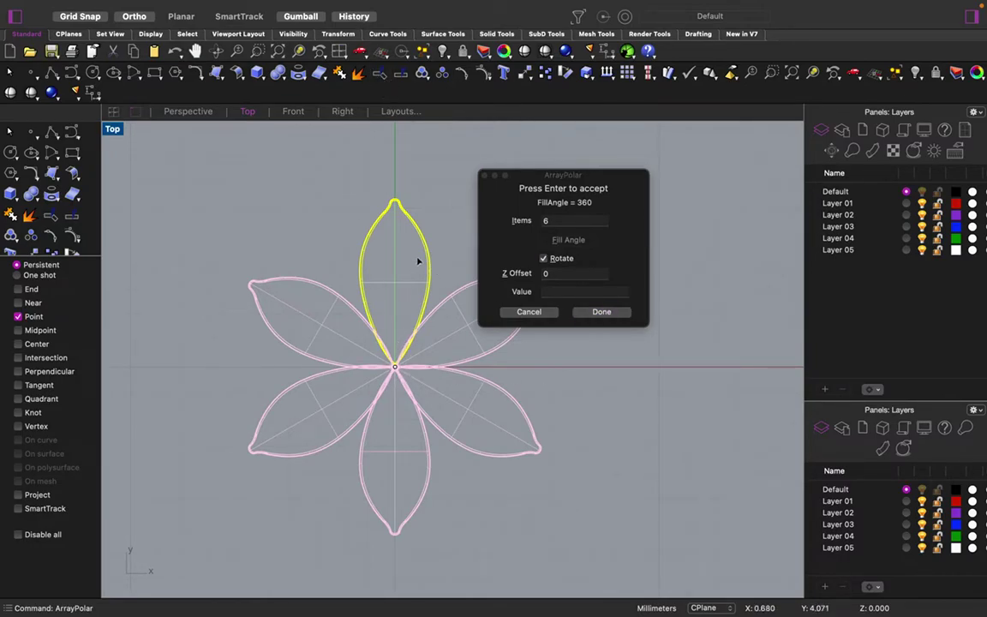
{"action": "left_click", "coordinate": [605, 319]}
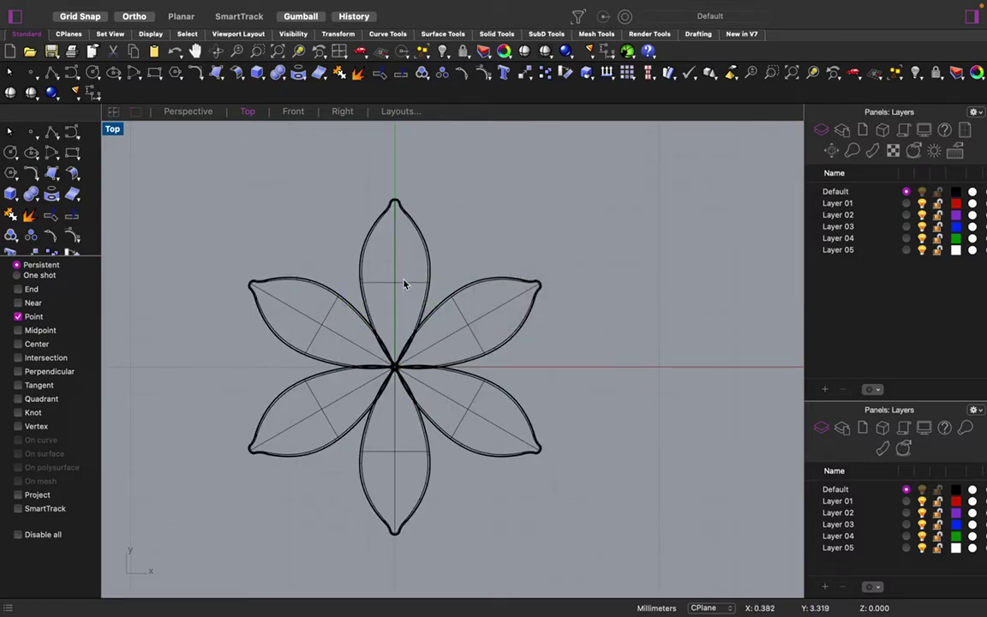
Select the original petal, switch to the Perspective view and turn off Ortho and Grid Snap.
{"action": "left_click", "coordinate": [401, 283]}
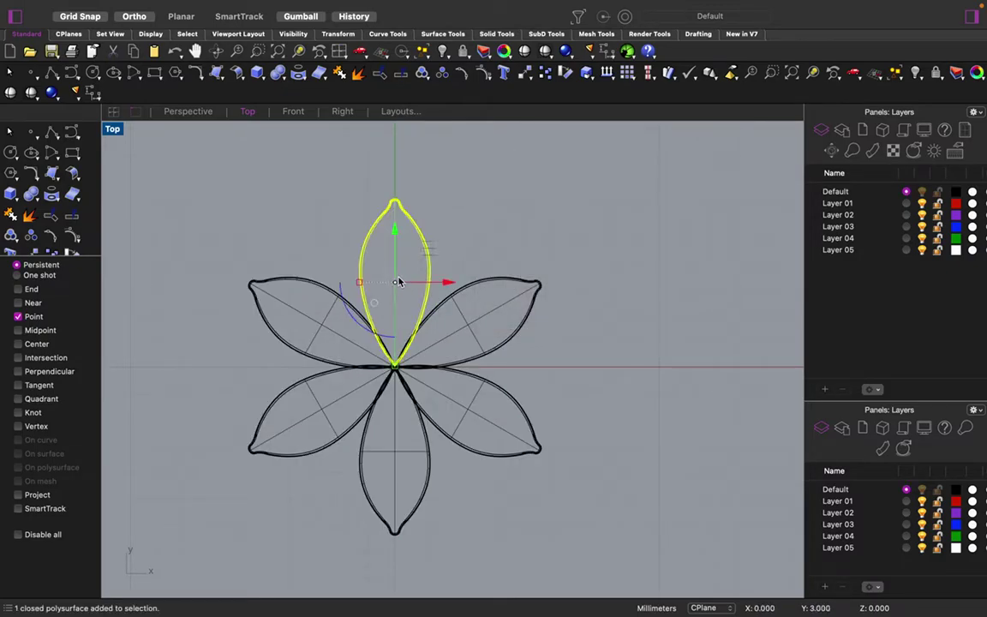
{"action": "left_click", "coordinate": [188, 111]}
{"action": "scroll", "coordinate": [476, 326], "scroll_direction": "down", "scroll_amount": 5}
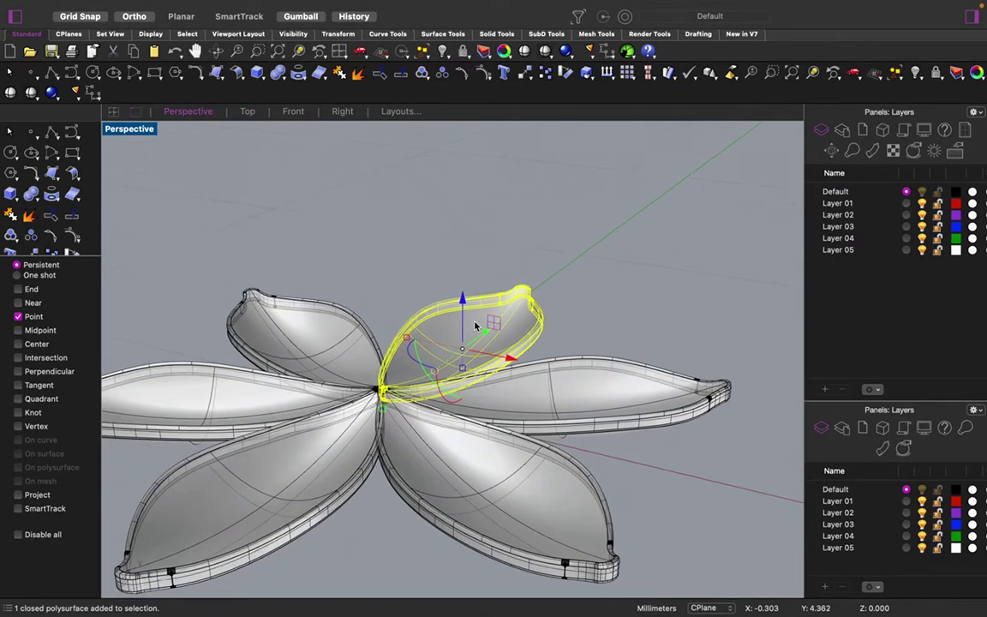
{"action": "scroll", "coordinate": [476, 325], "scroll_direction": "down", "scroll_amount": 5}
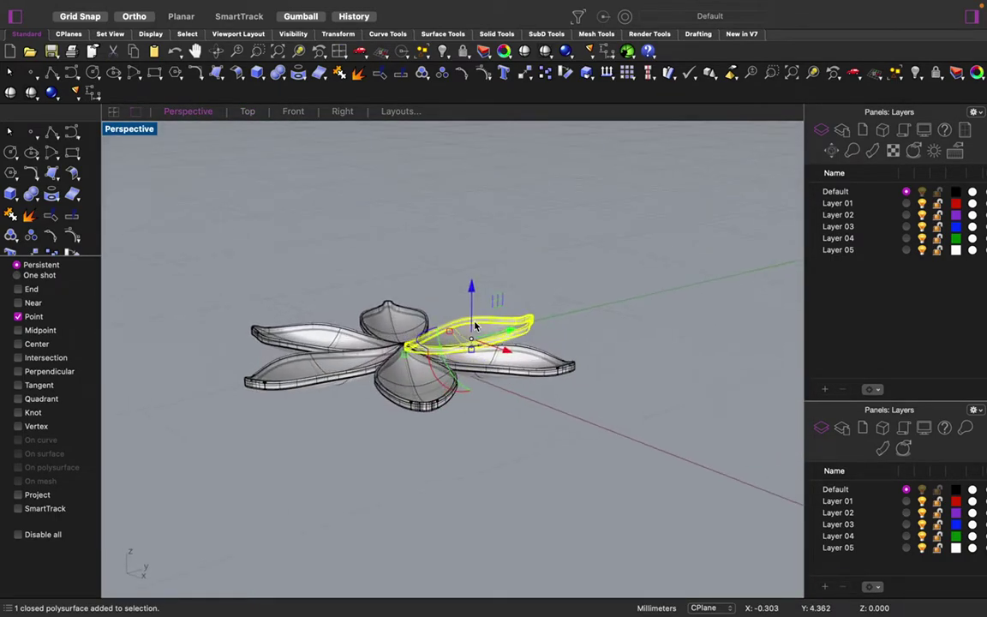
{"action": "scroll", "coordinate": [476, 325], "scroll_direction": "up", "scroll_amount": 5}
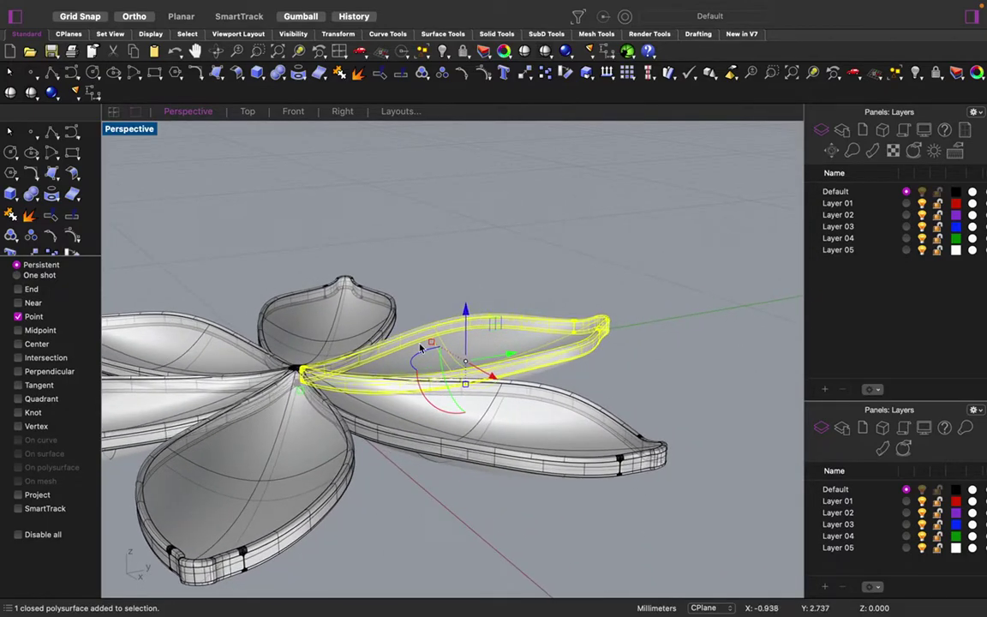
{"action": "scroll", "coordinate": [420, 346], "scroll_direction": "down", "scroll_amount": 2}
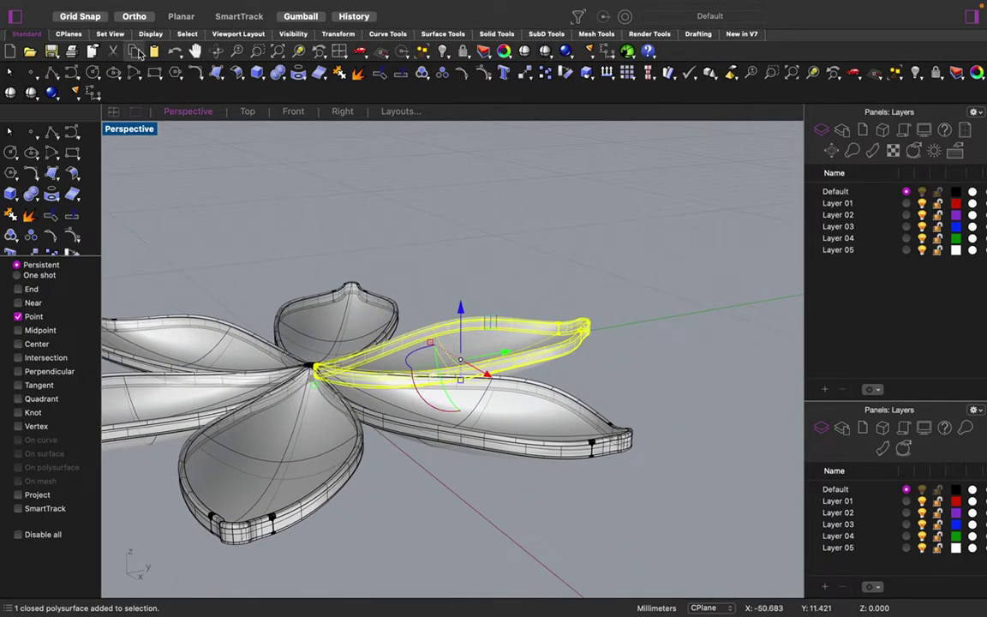
{"action": "left_click", "coordinate": [144, 21]}
{"action": "left_click", "coordinate": [76, 17]}
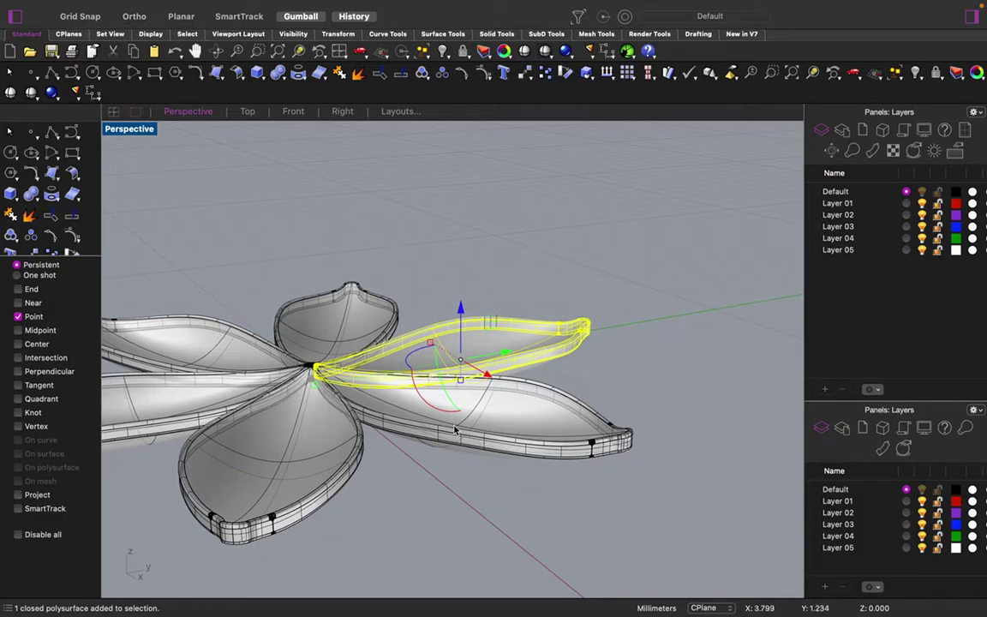
Tilt the original petal upward with the gumball so the arrayed petals form an open cup.
{"action": "left_click_drag", "start_coordinate": [424, 400], "coordinate": [372, 402]}
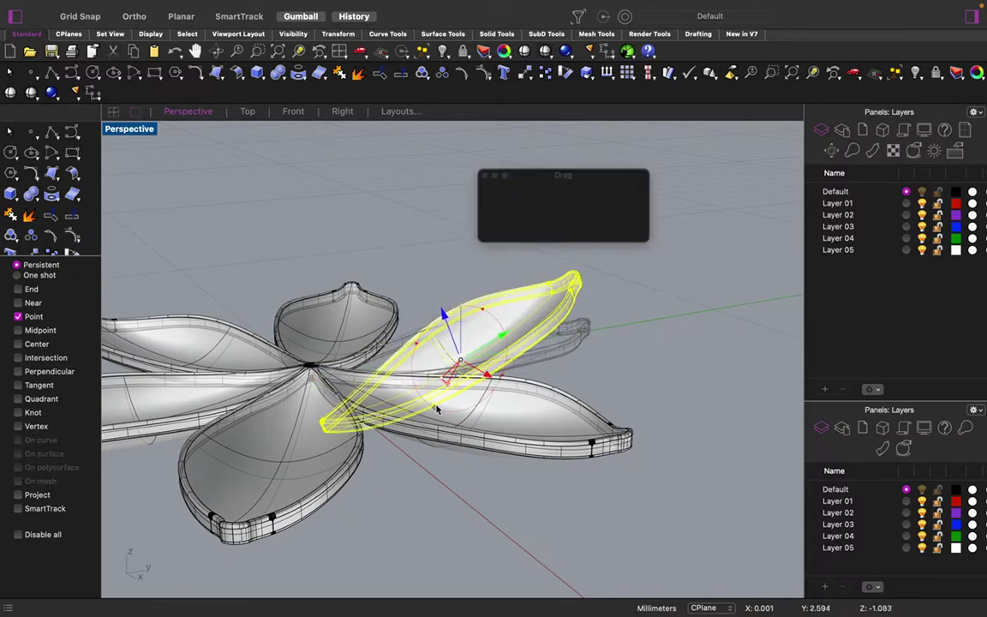
{"action": "scroll", "coordinate": [314, 415], "scroll_direction": "down", "scroll_amount": 5}
{"action": "right_click_drag", "start_coordinate": [314, 415], "coordinate": [312, 413]}
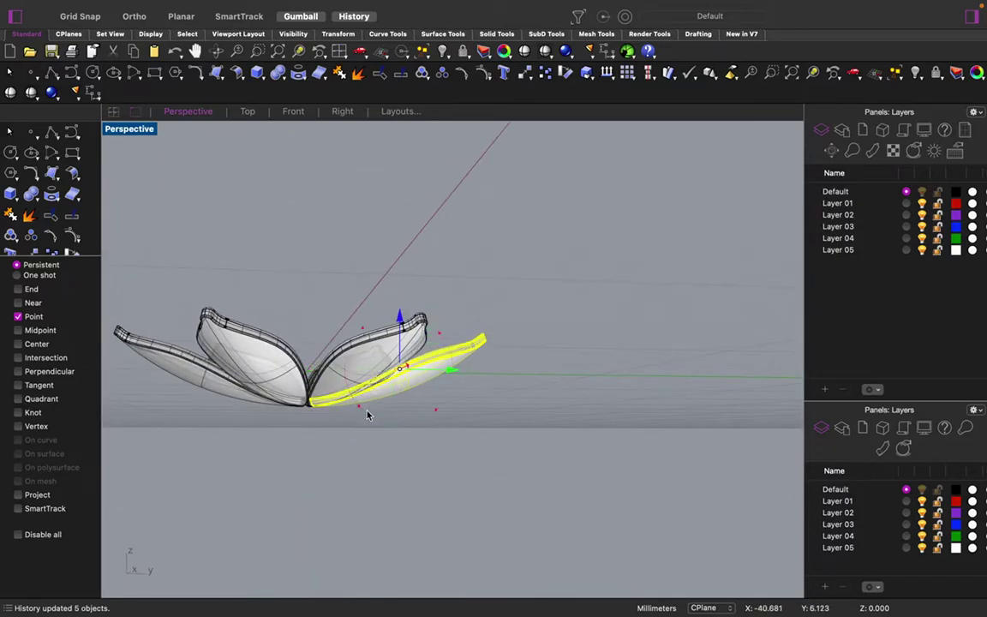
{"action": "left_click_drag", "start_coordinate": [343, 377], "coordinate": [352, 415]}
Move the tilted petal along its length, refining it in the Top view, so the petal bases meet at the origin.
{"action": "scroll", "coordinate": [377, 419], "scroll_direction": "up", "scroll_amount": 10}
{"action": "scroll", "coordinate": [352, 416], "scroll_direction": "up", "scroll_amount": 10}
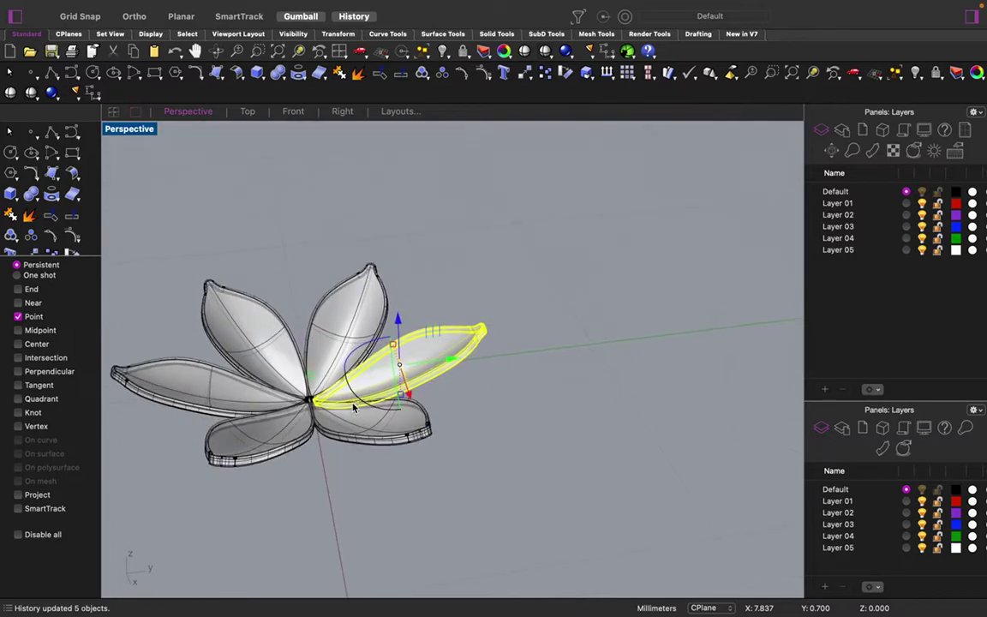
{"action": "mouse_move", "coordinate": [455, 364]}
{"action": "left_mouse_down"}
{"action": "mouse_move", "coordinate": [533, 346]}
{"action": "mouse_move", "coordinate": [439, 358]}
{"action": "left_mouse_up"}
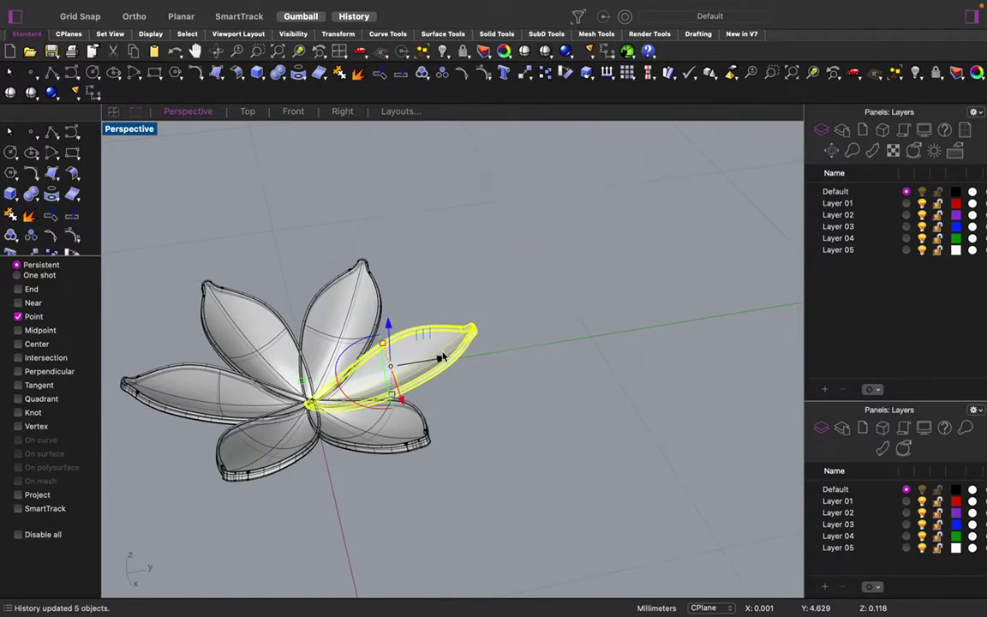
{"action": "left_click", "coordinate": [250, 113]}
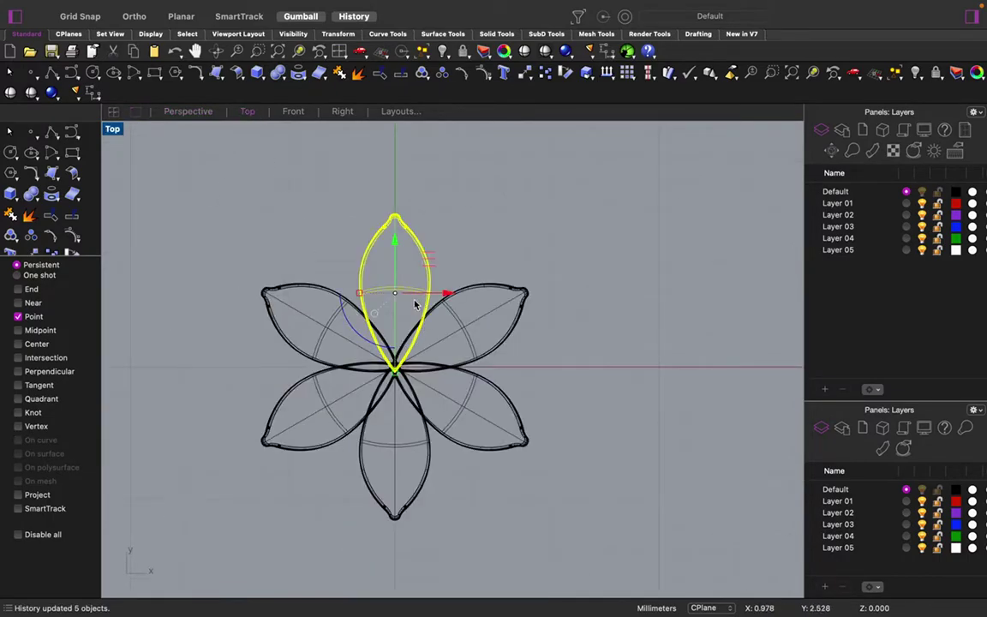
{"action": "scroll", "coordinate": [392, 330], "scroll_direction": "up", "scroll_amount": 4}
{"action": "left_click_drag", "start_coordinate": [400, 207], "coordinate": [399, 196]}
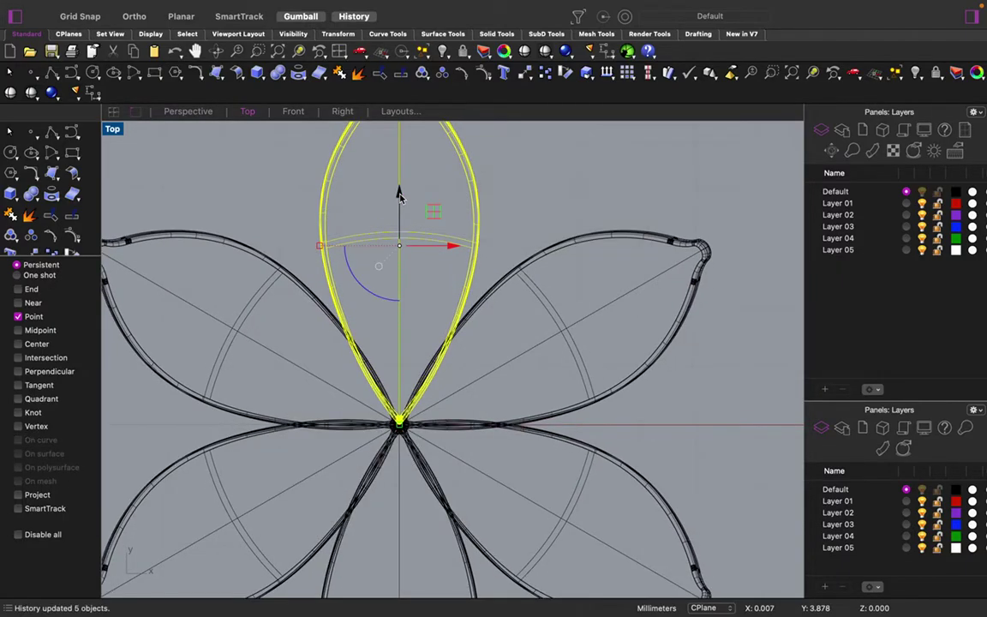
Reselect the original petal in the Perspective view and tilt it more steeply upward.
{"action": "left_click", "coordinate": [203, 115]}
{"action": "scroll", "coordinate": [335, 316], "scroll_direction": "down", "scroll_amount": 10}
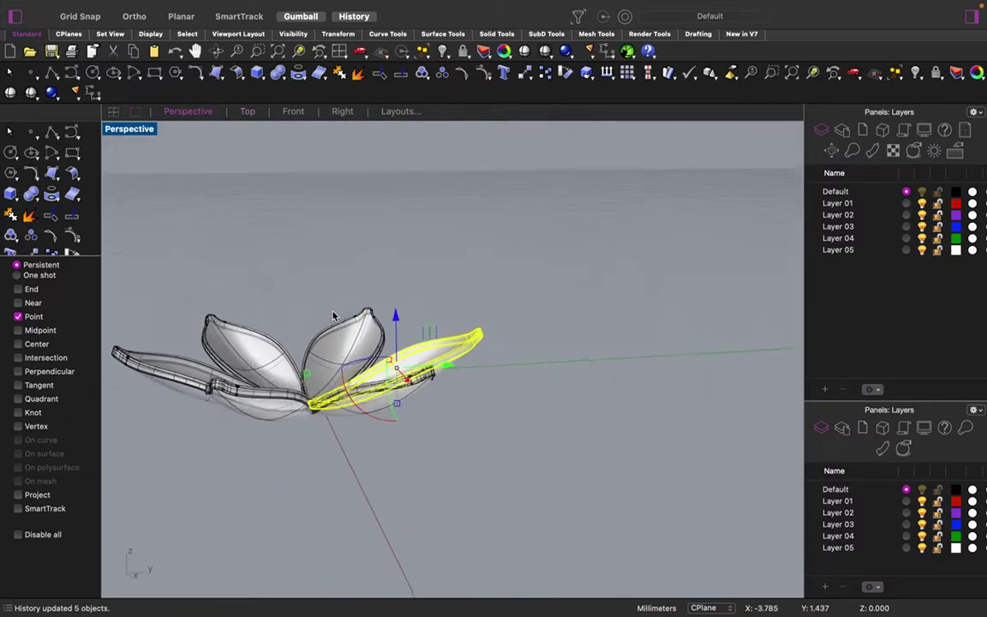
{"action": "left_click", "coordinate": [382, 428]}
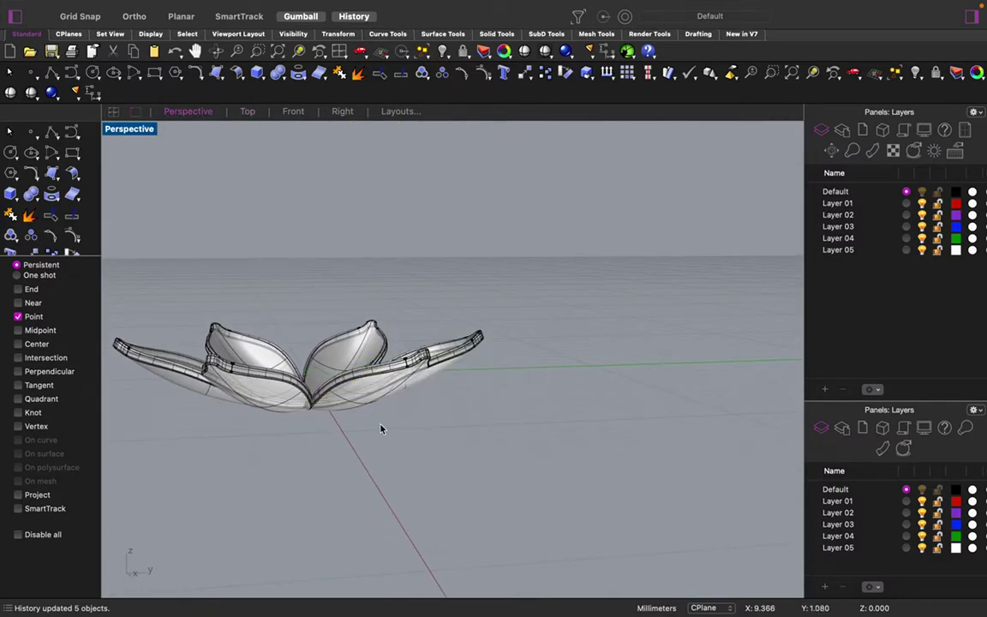
{"action": "left_click", "coordinate": [452, 359]}
{"action": "left_click_drag", "start_coordinate": [347, 377], "coordinate": [375, 395]}
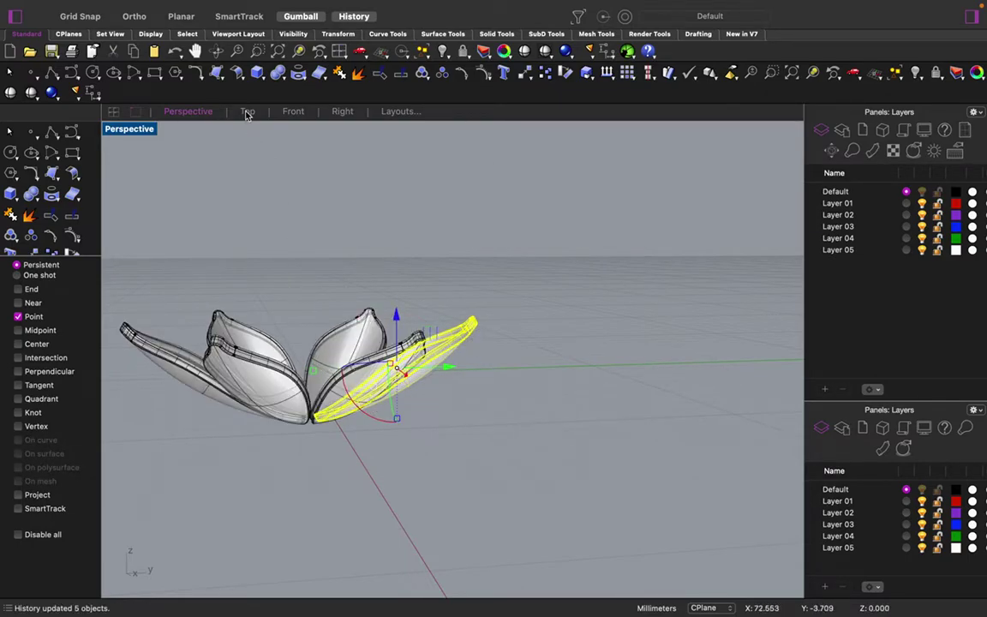
Compare the flower with the reference photo and slide the original petal inward in the Top view to close the gap at the center.
{"action": "scroll", "coordinate": [318, 266], "scroll_direction": "down", "scroll_amount": 8}
{"action": "key", "text": "ctrl+Right"}
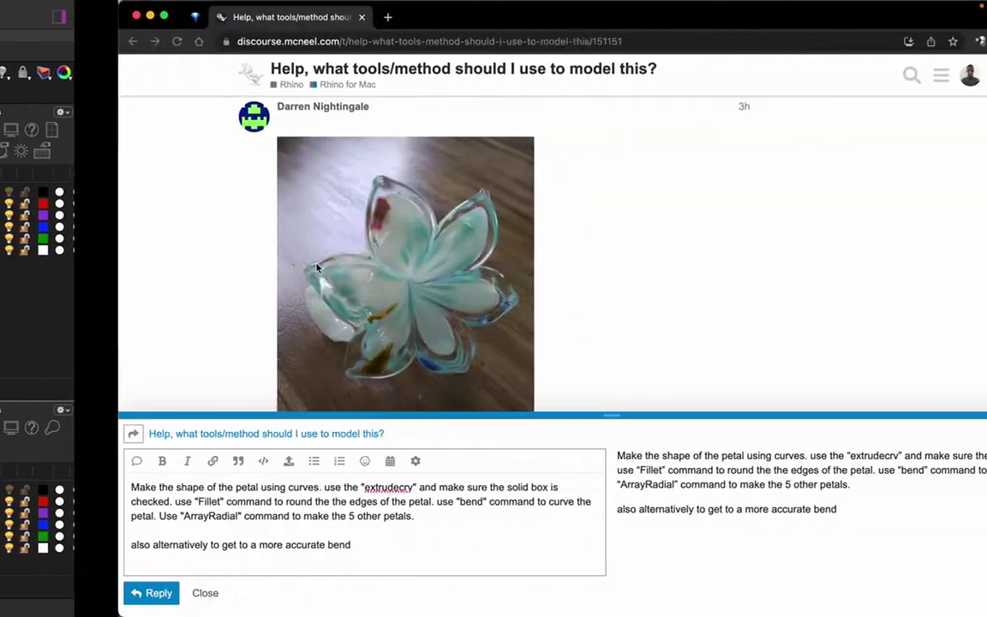
{"action": "key", "text": "ctrl+Left"}
{"action": "left_click", "coordinate": [248, 111]}
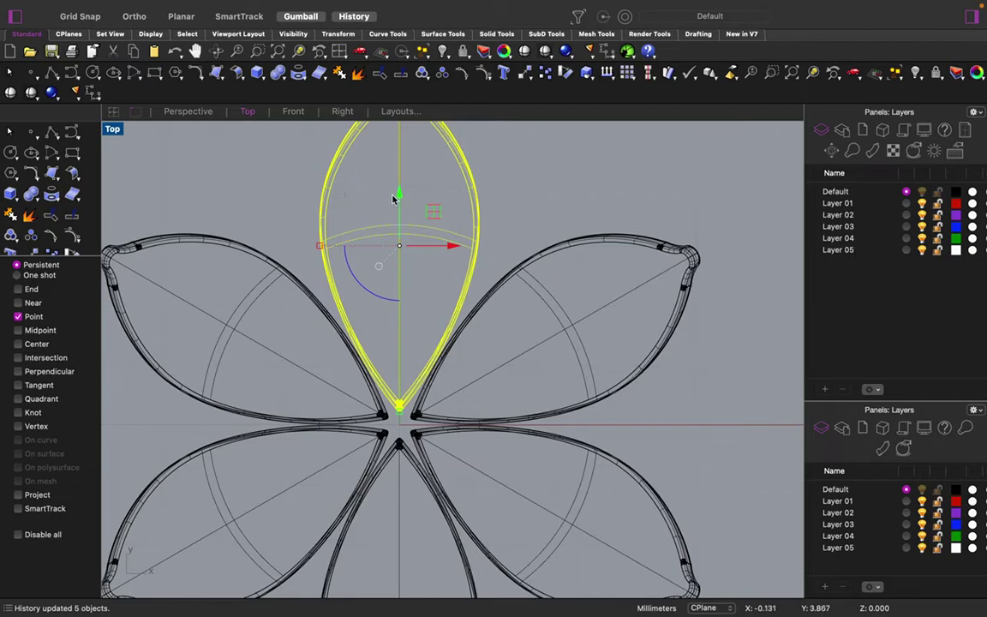
{"action": "left_click_drag", "start_coordinate": [398, 198], "coordinate": [399, 208]}
{"action": "left_click", "coordinate": [552, 212]}
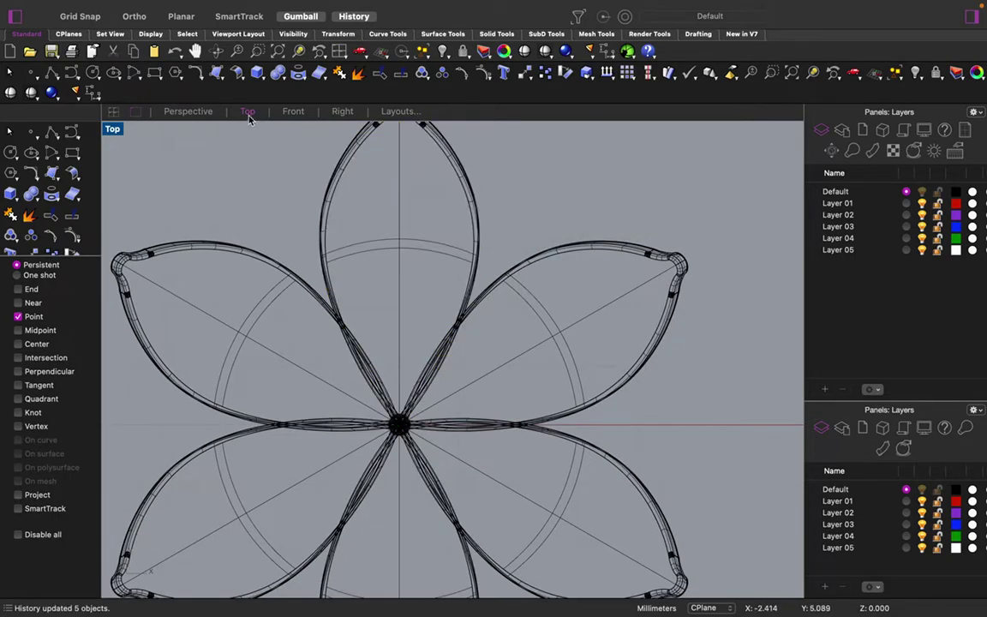
Select all six petals, create a Glass material and apply it to the petal on the Y axis.
{"action": "left_click", "coordinate": [188, 110]}
{"action": "scroll", "coordinate": [523, 320], "scroll_direction": "left", "scroll_amount": 10}
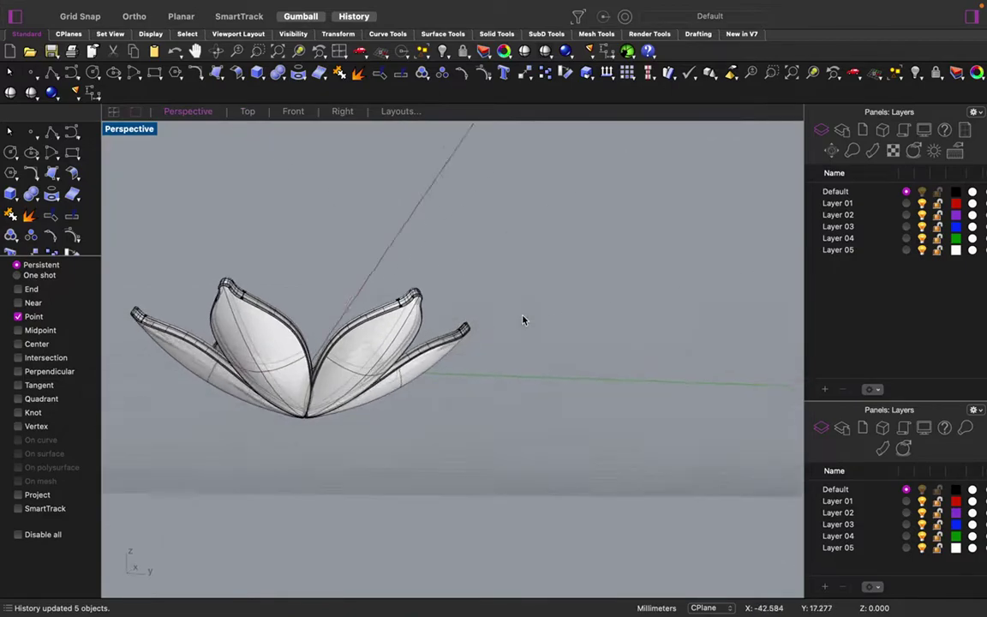
{"action": "scroll", "coordinate": [522, 318], "scroll_direction": "right", "scroll_amount": 8}
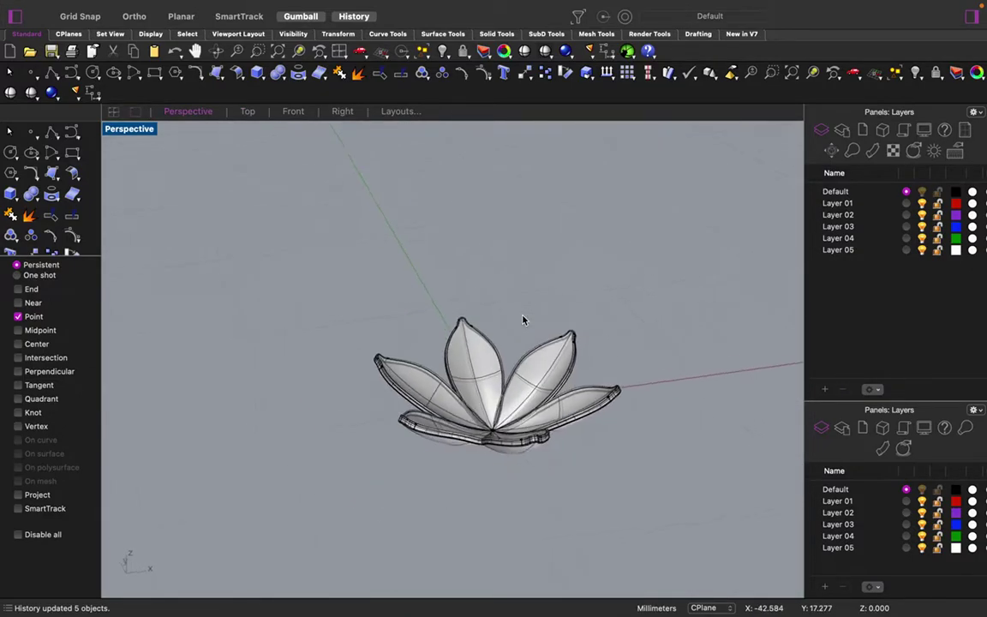
{"action": "left_click_drag", "start_coordinate": [628, 291], "coordinate": [265, 468]}
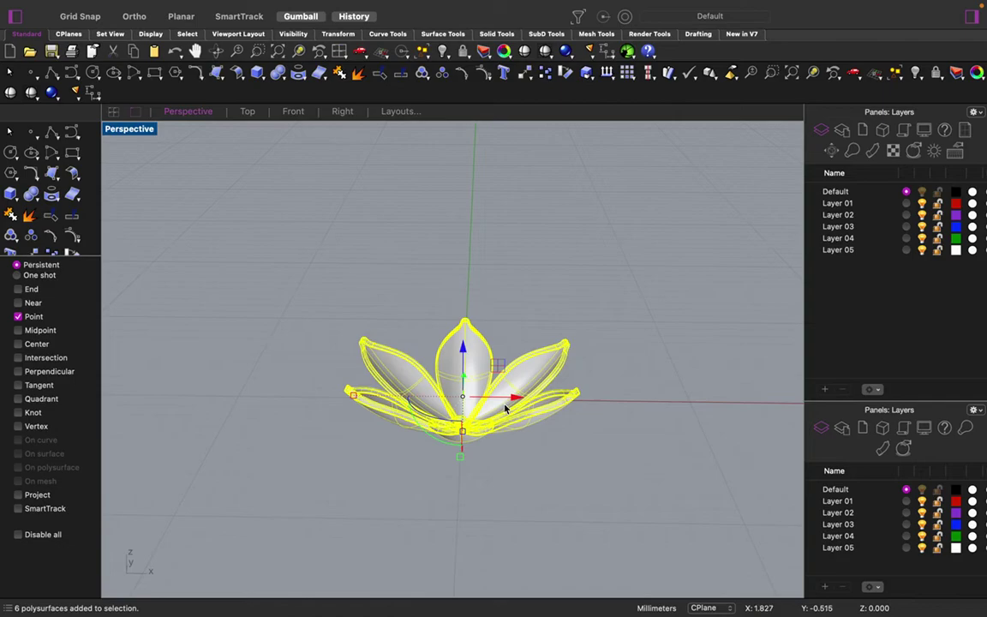
{"action": "left_click", "coordinate": [874, 152]}
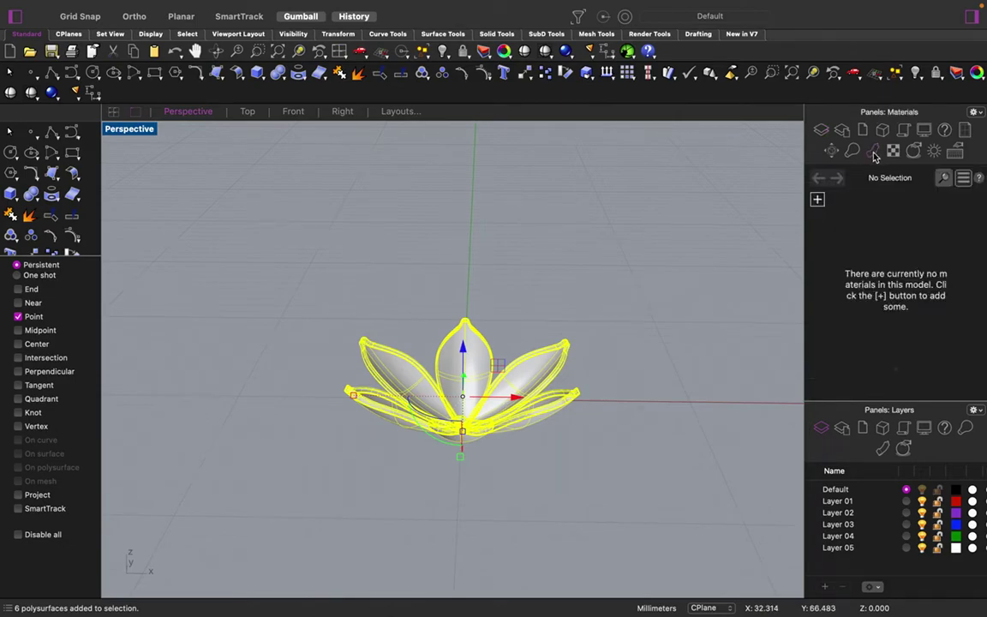
{"action": "left_click", "coordinate": [818, 201]}
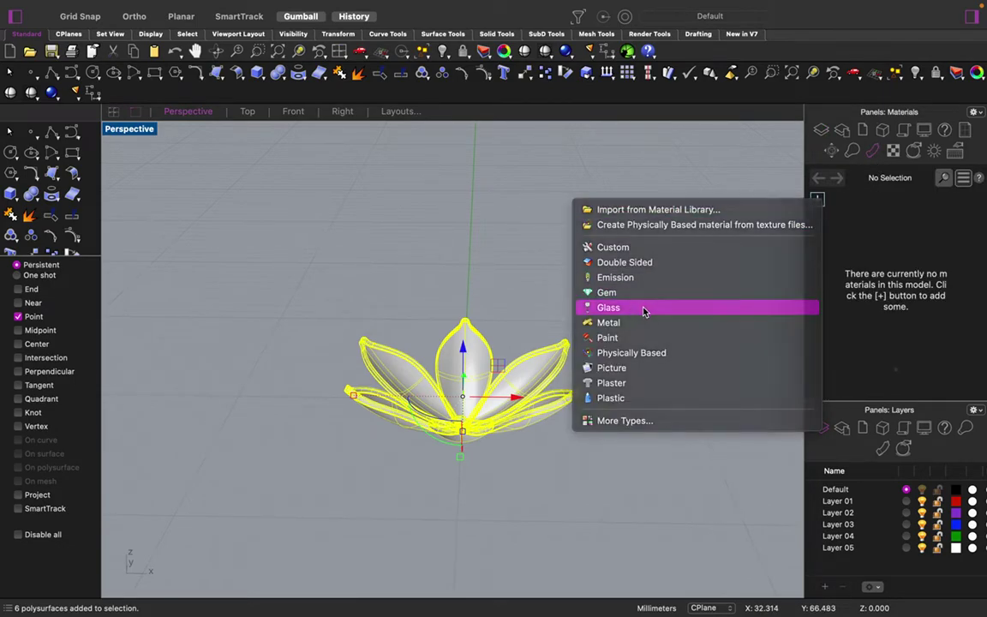
{"action": "left_click", "coordinate": [643, 307]}
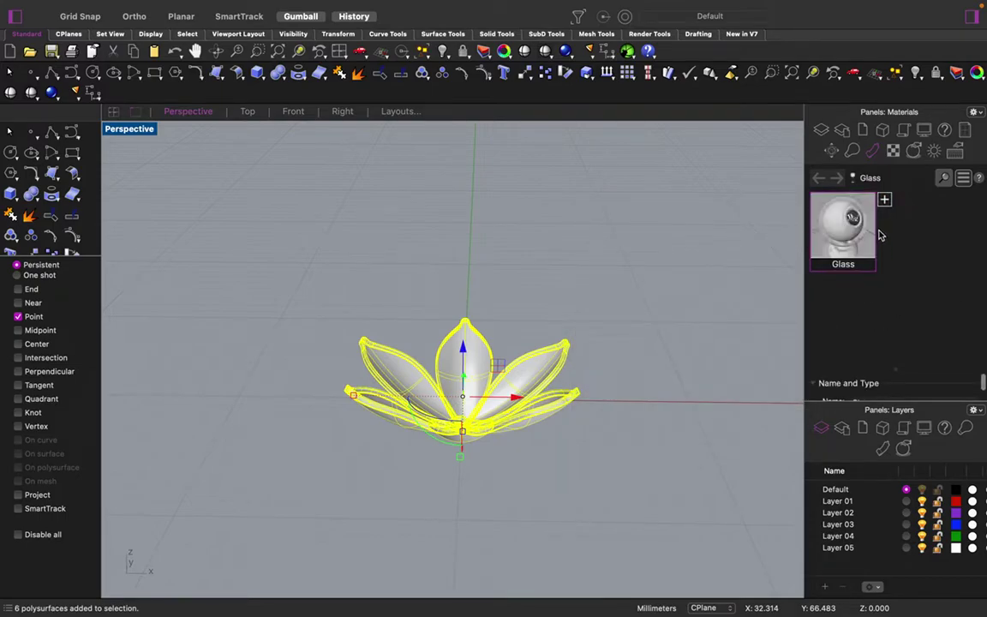
{"action": "left_click_drag", "start_coordinate": [843, 225], "coordinate": [438, 409]}
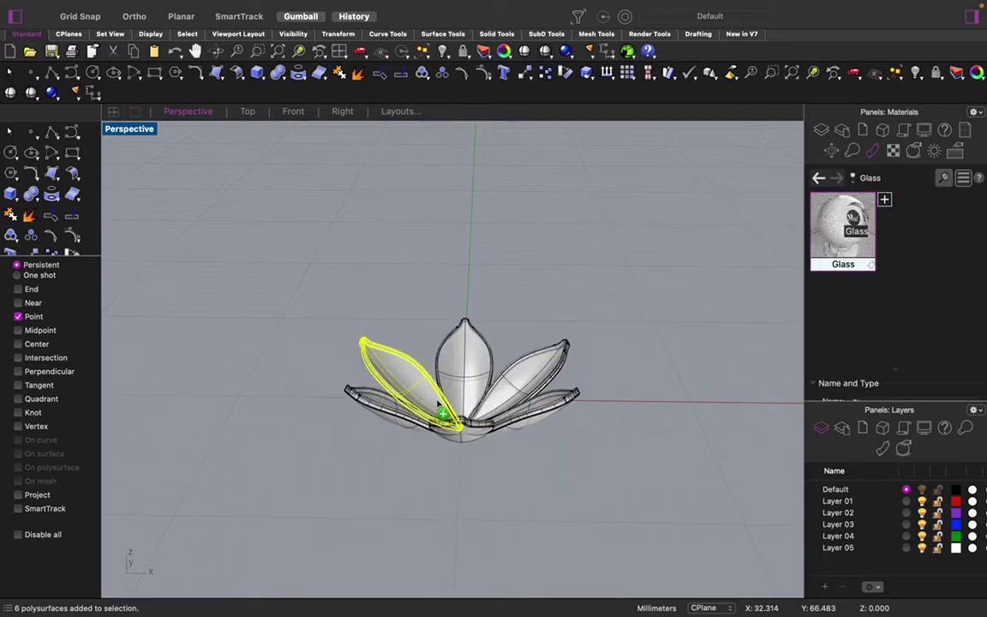
{"action": "left_click_drag", "start_coordinate": [462, 369], "coordinate": [463, 370]}
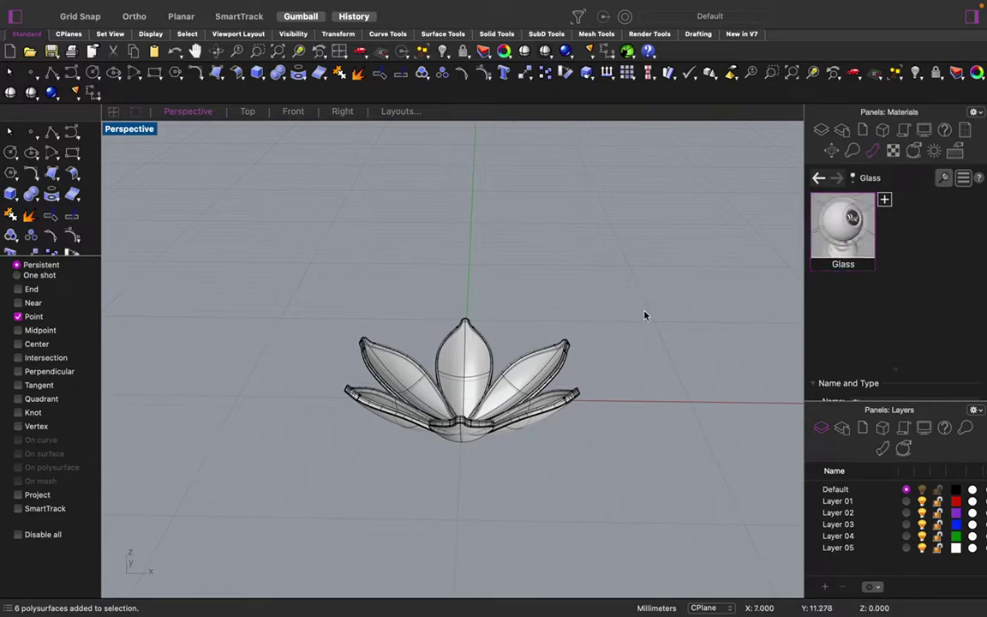
Group all six petals, apply the Glass material to the group and deselect it.
{"action": "left_click_drag", "start_coordinate": [684, 304], "coordinate": [232, 473]}
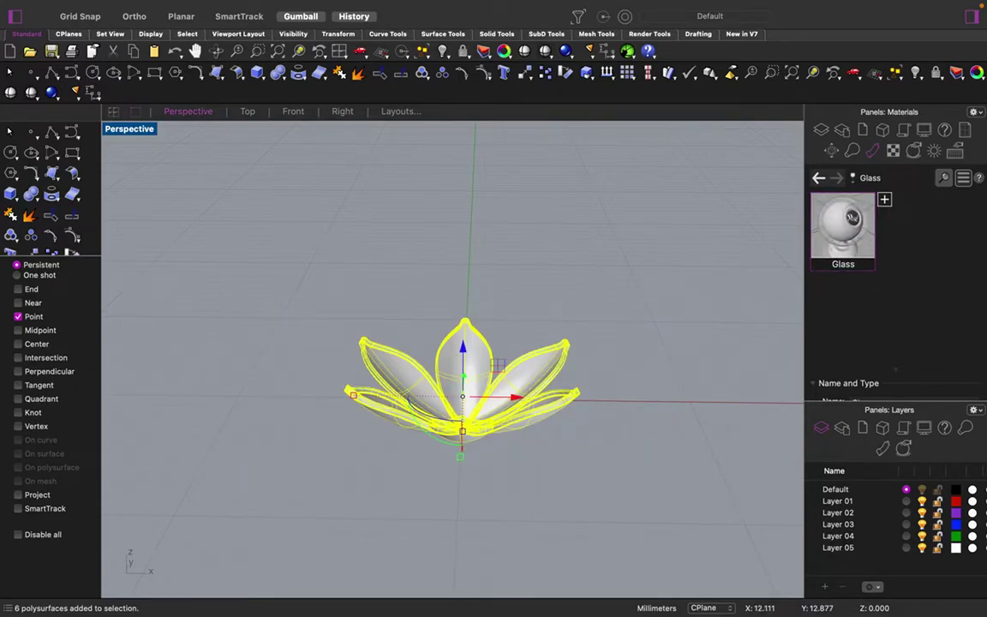
{"action": "type", "text": "Group"}
{"action": "key", "text": "Return"}
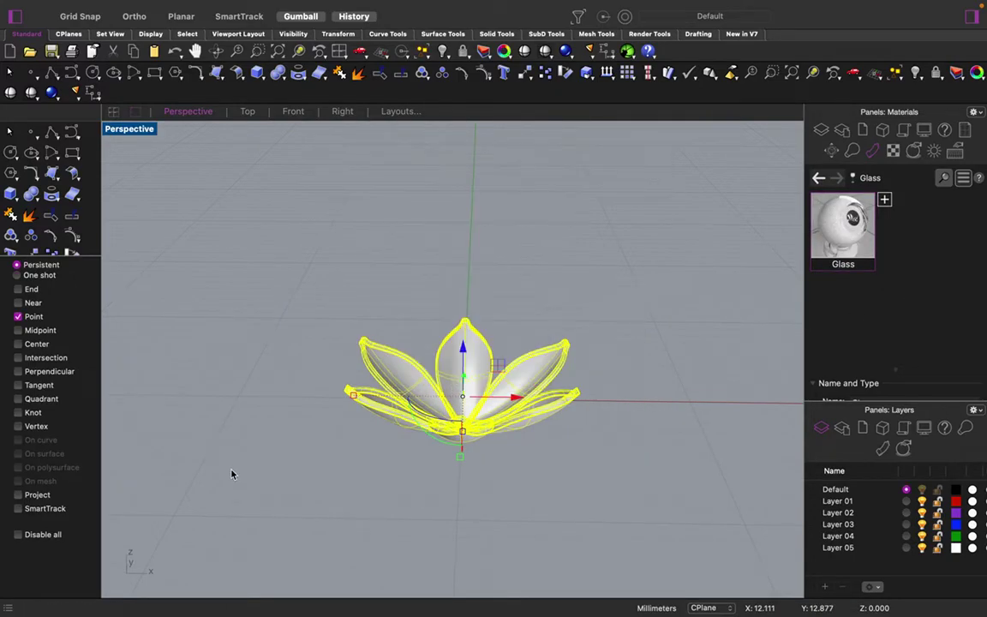
{"action": "left_click_drag", "start_coordinate": [850, 215], "coordinate": [463, 380]}
{"action": "left_click", "coordinate": [606, 383]}
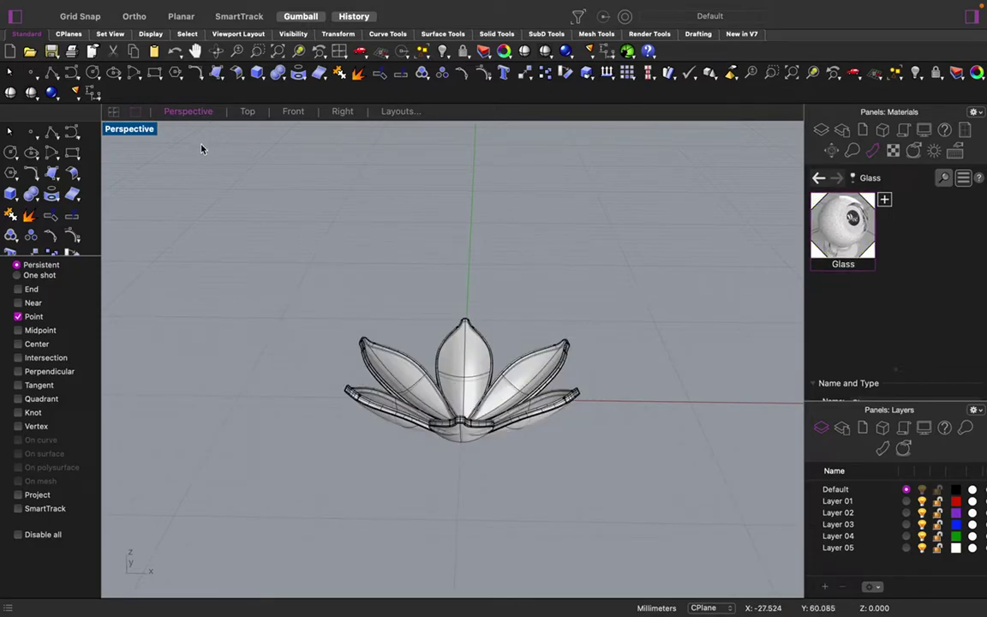